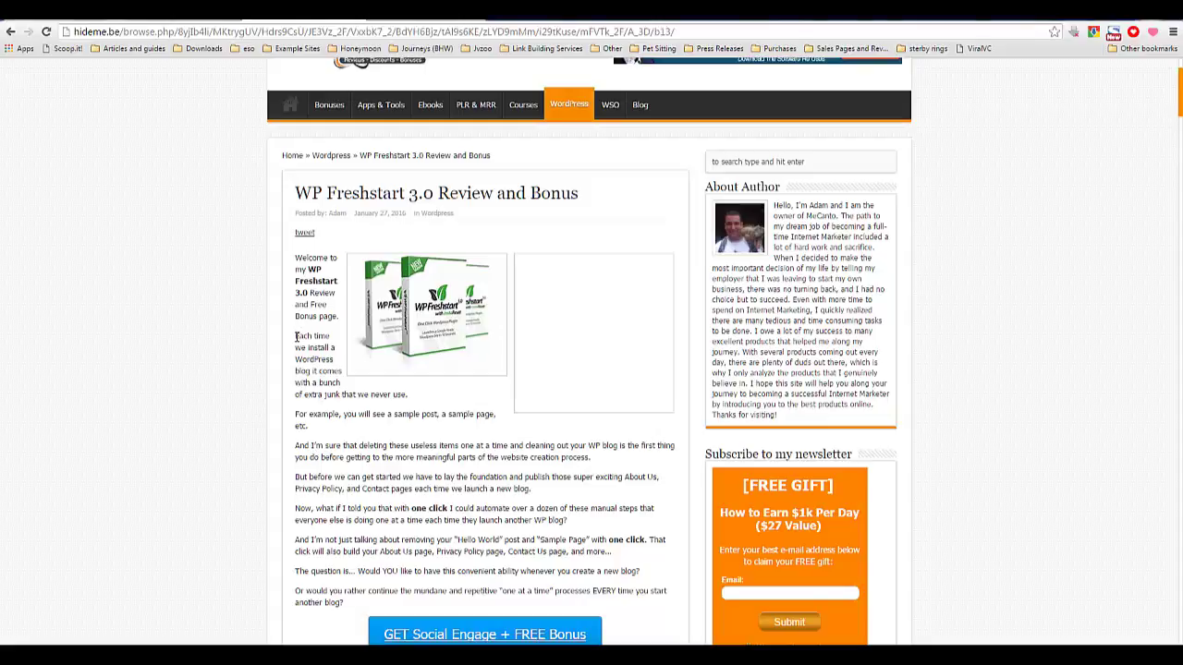
Step: Highlight the intro passages on extra blog junk, sample posts, About Us pages and one-click automation
{"action": "left_click_drag", "start_coordinate": [296, 336], "coordinate": [416, 403]}
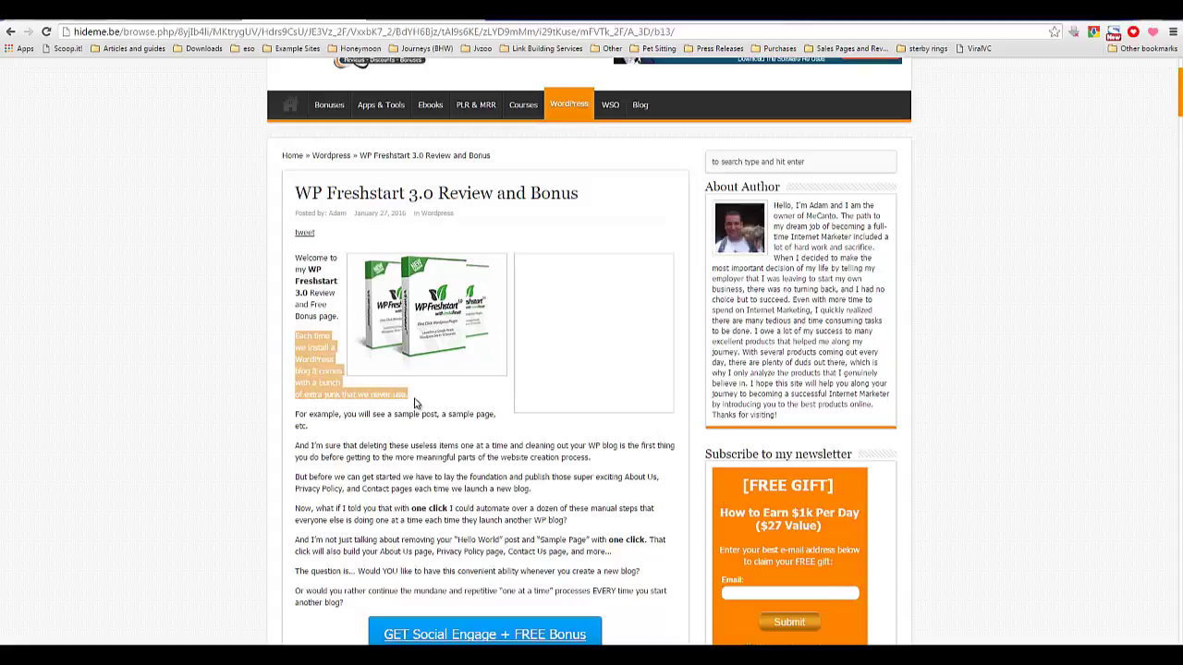
{"action": "left_click", "coordinate": [415, 404]}
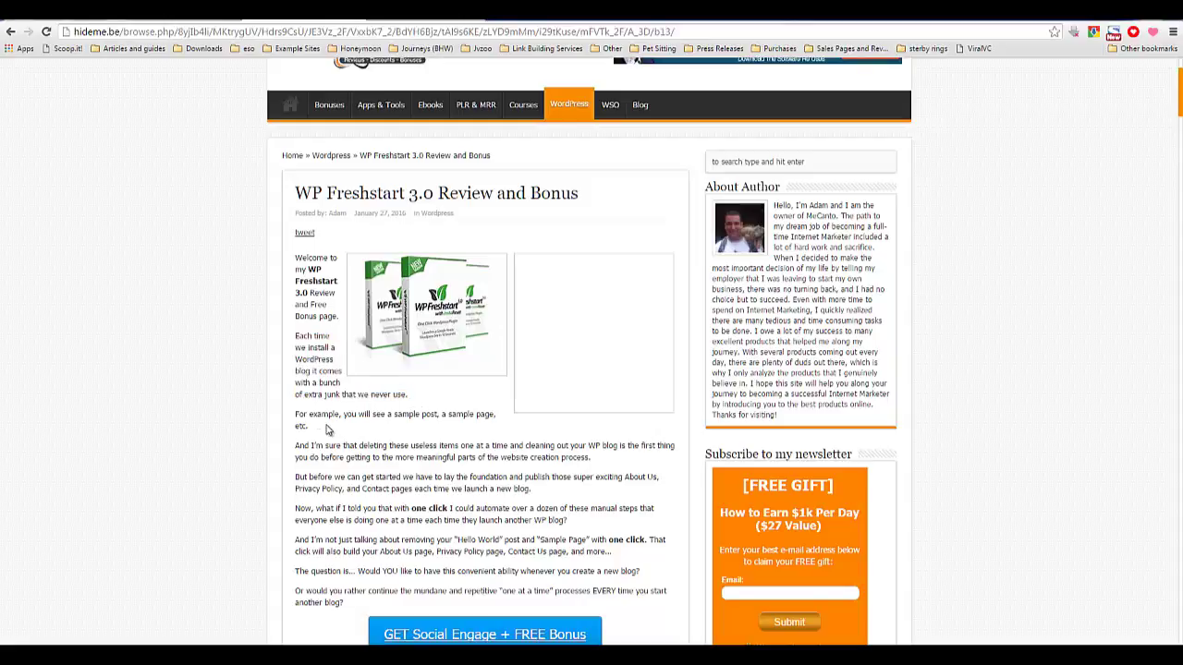
{"action": "triple_click", "coordinate": [298, 417]}
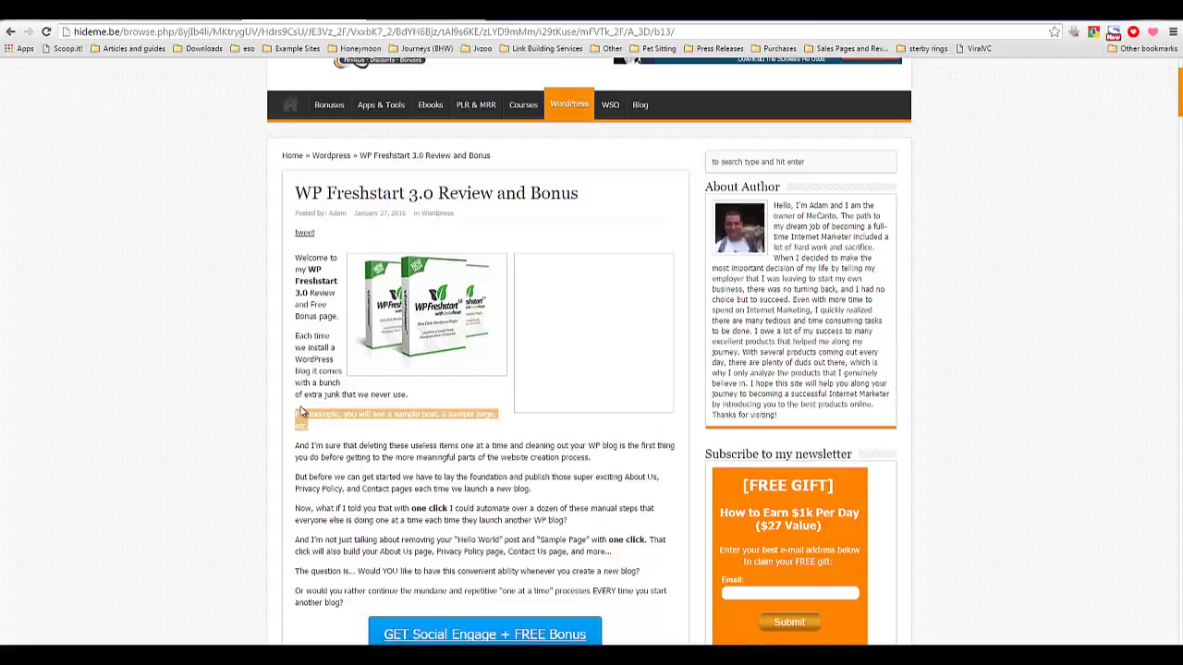
{"action": "scroll", "coordinate": [300, 412], "scroll_direction": "down", "scroll_amount": 1}
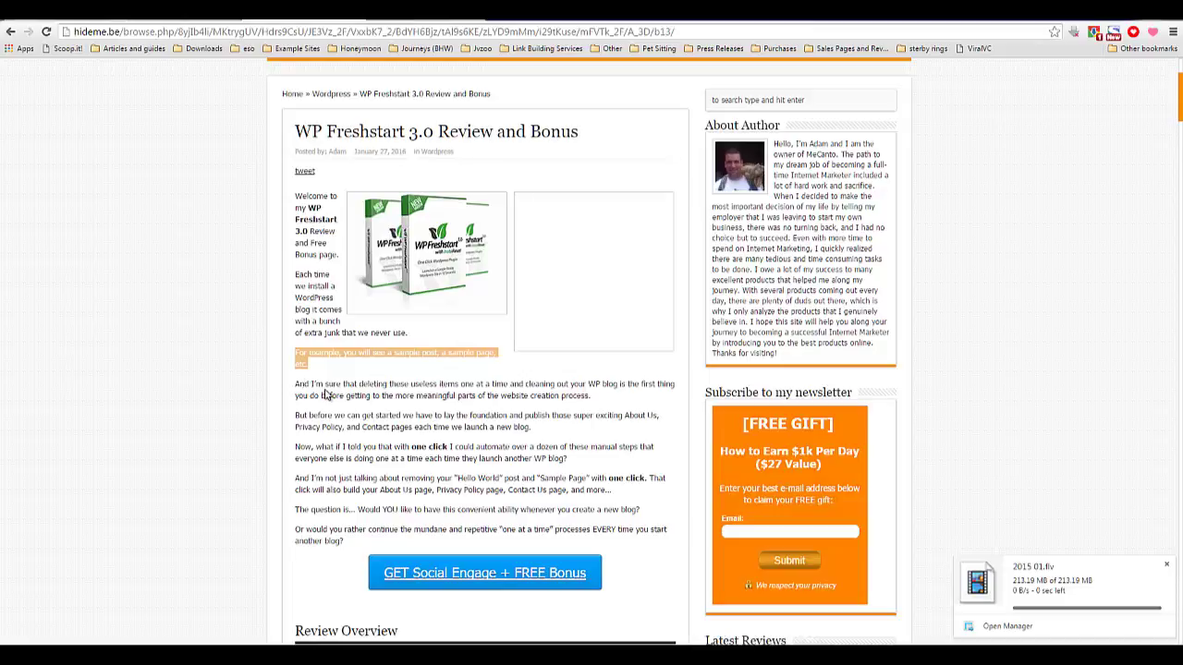
{"action": "left_click", "coordinate": [304, 386]}
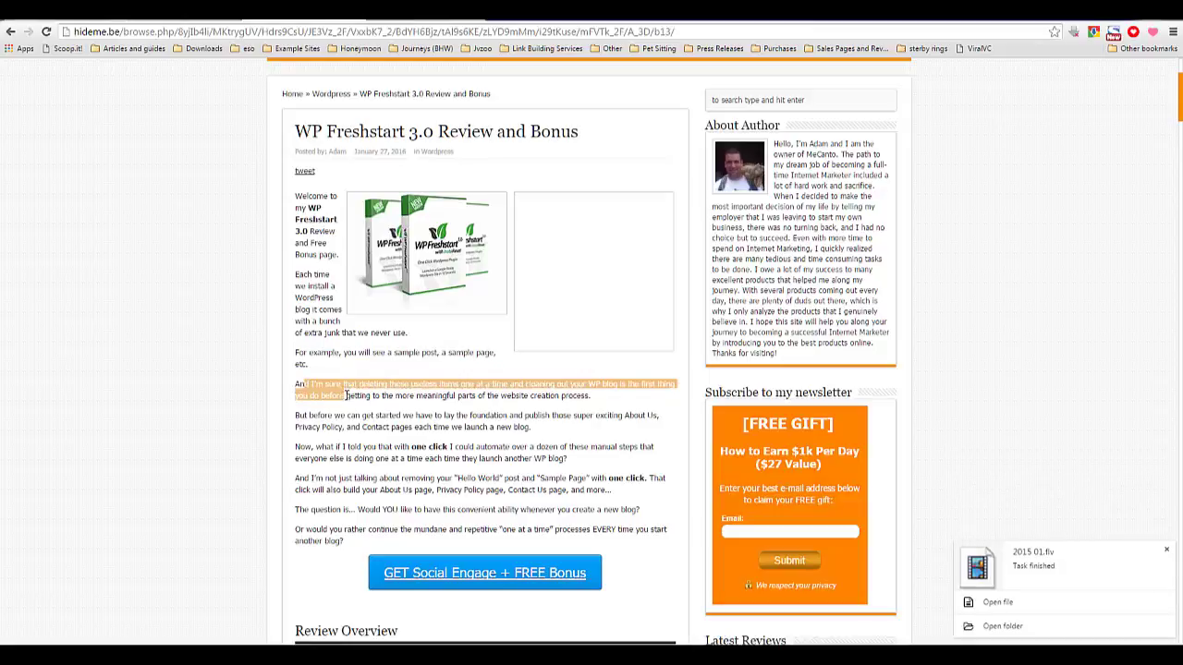
{"action": "mouse_move", "coordinate": [299, 417]}
{"action": "left_mouse_down"}
{"action": "mouse_move", "coordinate": [555, 431]}
{"action": "mouse_move", "coordinate": [294, 416]}
{"action": "left_mouse_up"}
{"action": "left_click", "coordinate": [555, 432]}
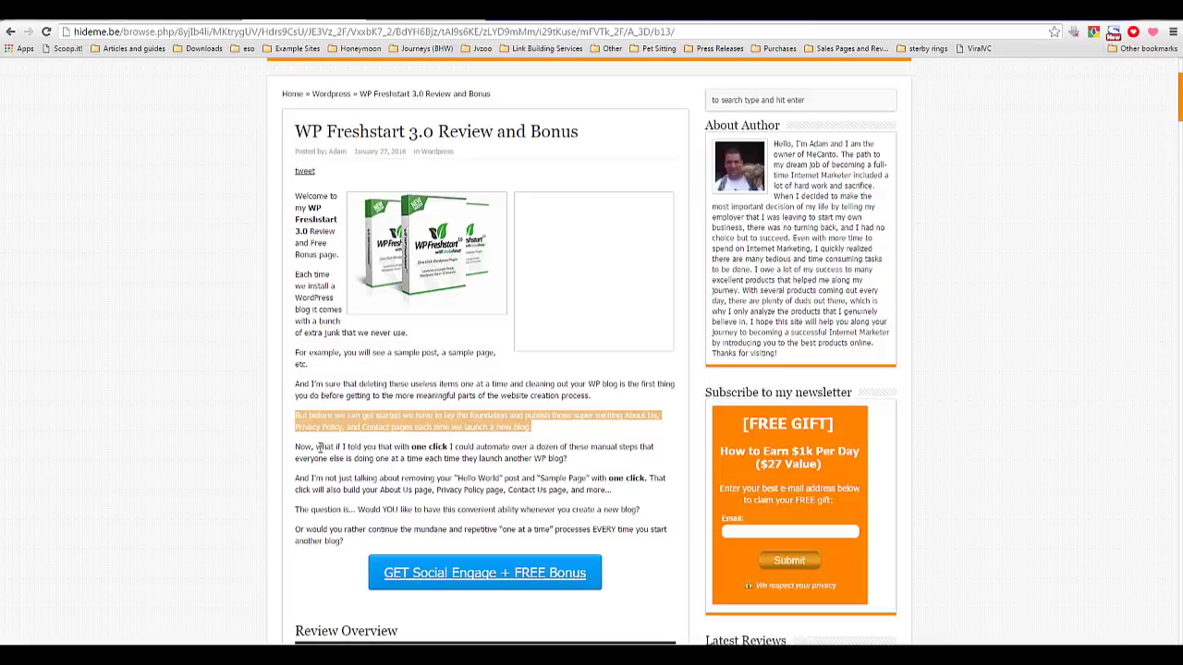
{"action": "mouse_move", "coordinate": [316, 447]}
{"action": "left_mouse_down"}
{"action": "mouse_move", "coordinate": [334, 449]}
{"action": "mouse_move", "coordinate": [328, 458]}
{"action": "left_mouse_up"}
{"action": "left_click_drag", "start_coordinate": [419, 458], "coordinate": [423, 459]}
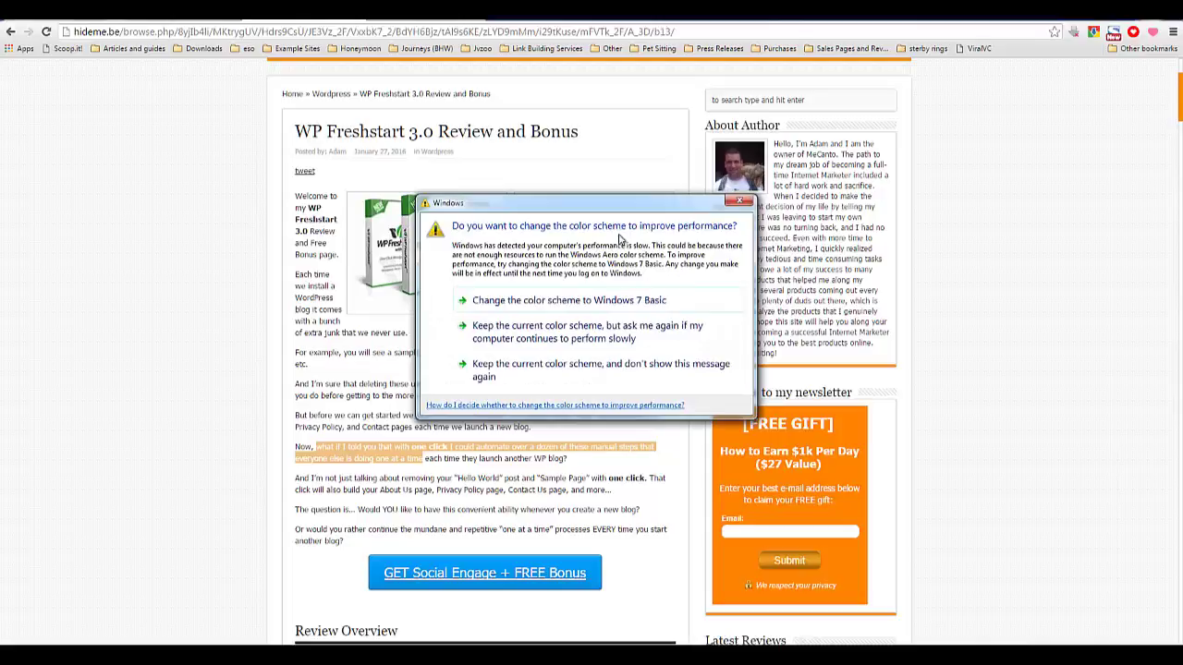
Step: Dismiss the Windows color-scheme prompt and highlight the review's welcome paragraph, title and plugin description
{"action": "left_click", "coordinate": [741, 203]}
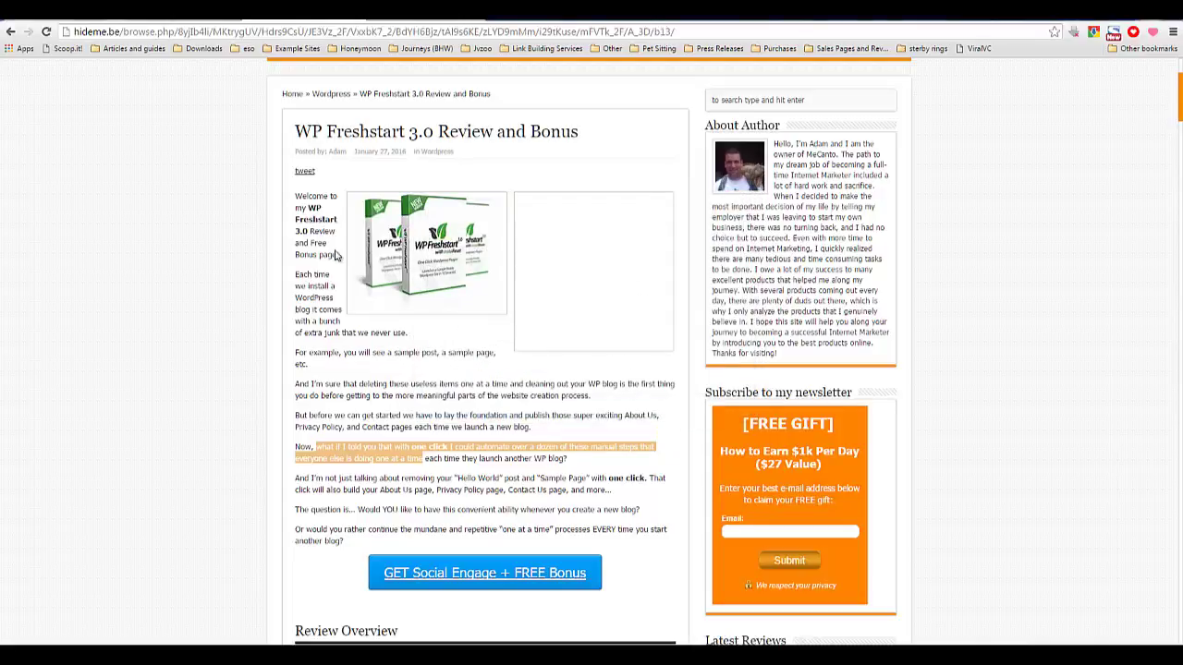
{"action": "left_click_drag", "start_coordinate": [342, 259], "coordinate": [290, 198]}
{"action": "left_click_drag", "start_coordinate": [296, 132], "coordinate": [434, 132]}
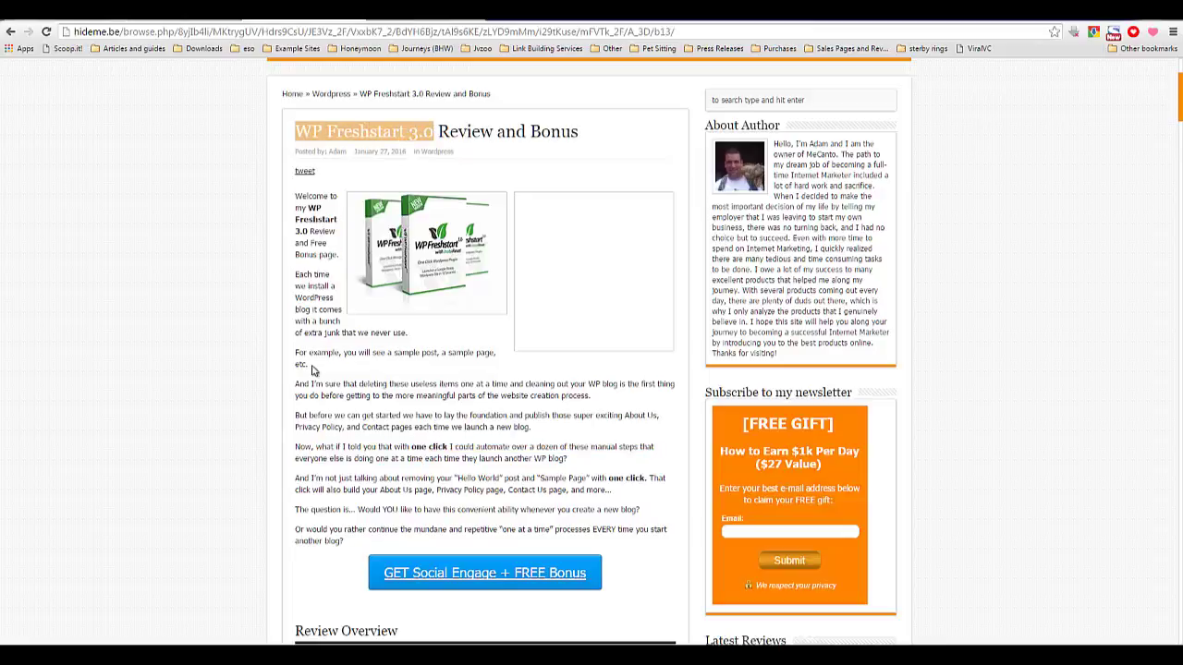
{"action": "scroll", "coordinate": [311, 366], "scroll_direction": "down", "scroll_amount": 1}
{"action": "scroll", "coordinate": [310, 366], "scroll_direction": "down", "scroll_amount": 1}
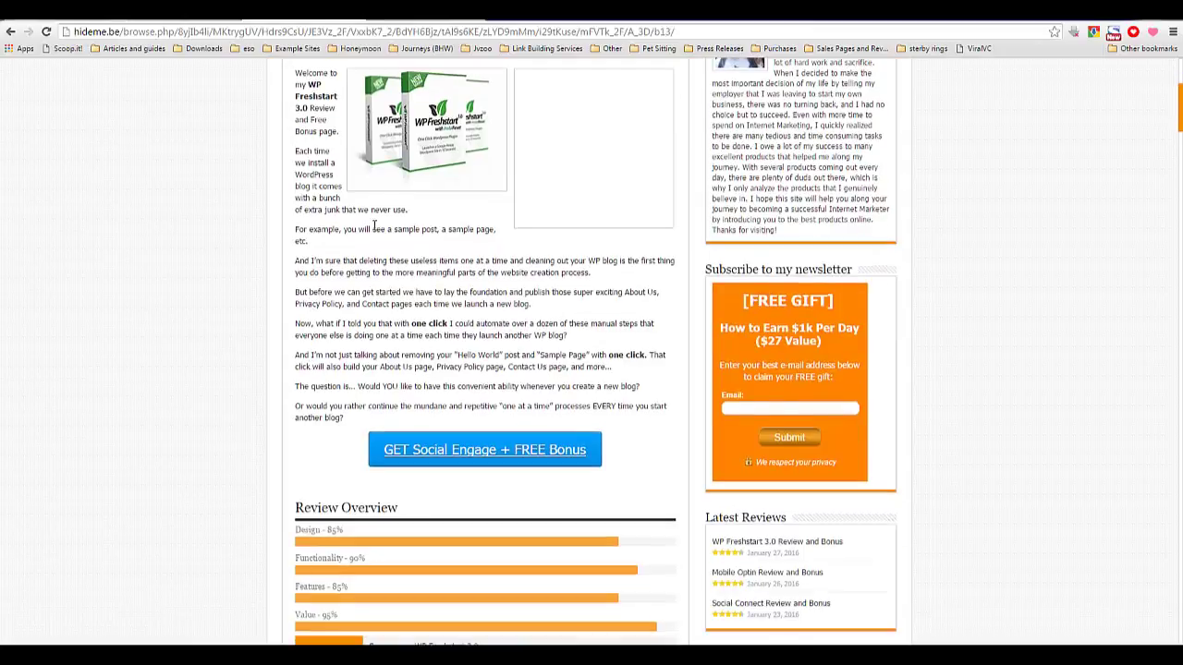
{"action": "scroll", "coordinate": [365, 340], "scroll_direction": "down", "scroll_amount": 8}
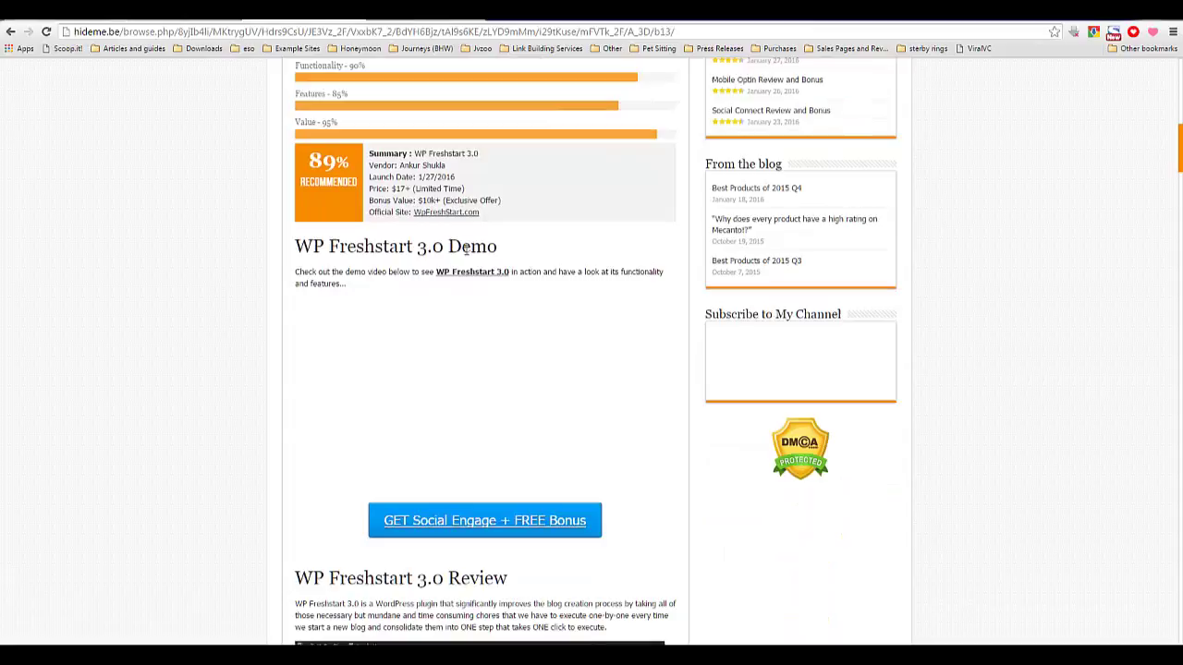
{"action": "scroll", "coordinate": [235, 390], "scroll_direction": "down", "scroll_amount": 6}
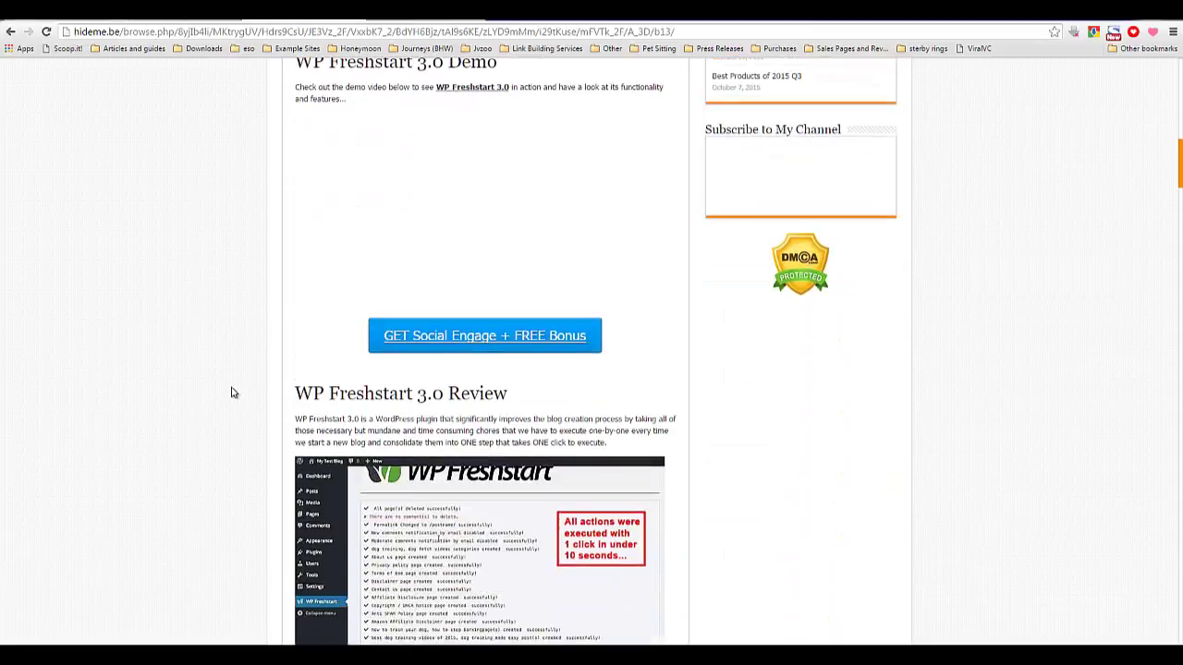
{"action": "scroll", "coordinate": [321, 294], "scroll_direction": "down", "scroll_amount": 1}
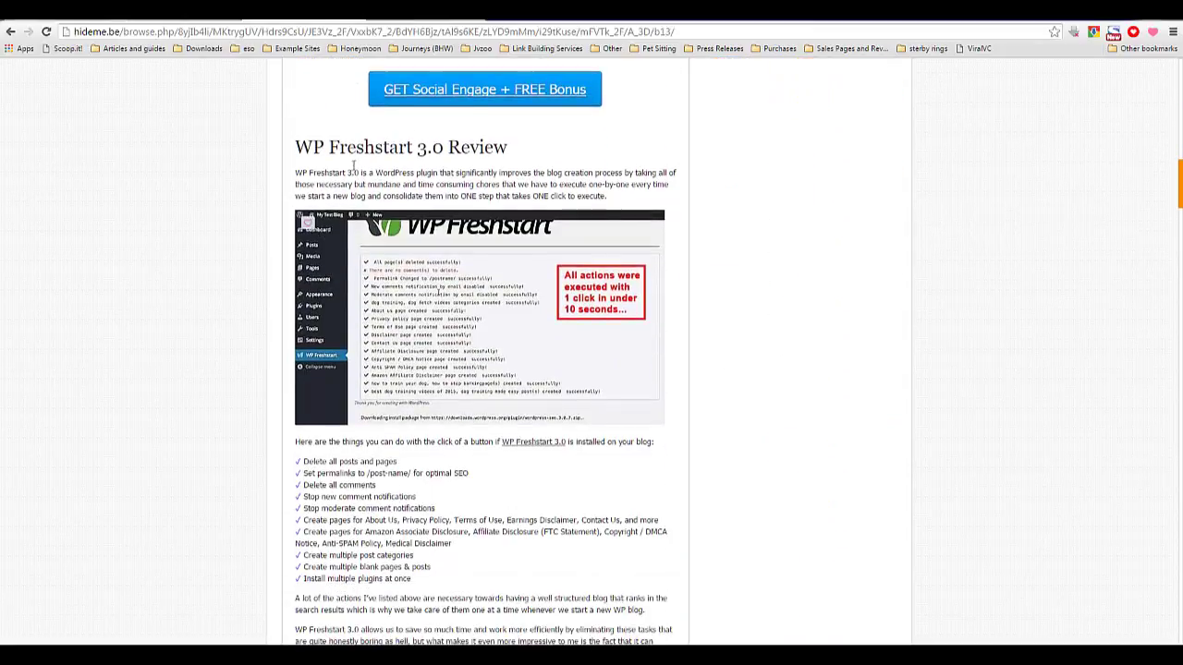
{"action": "left_click_drag", "start_coordinate": [299, 170], "coordinate": [495, 196]}
{"action": "left_click", "coordinate": [634, 188]}
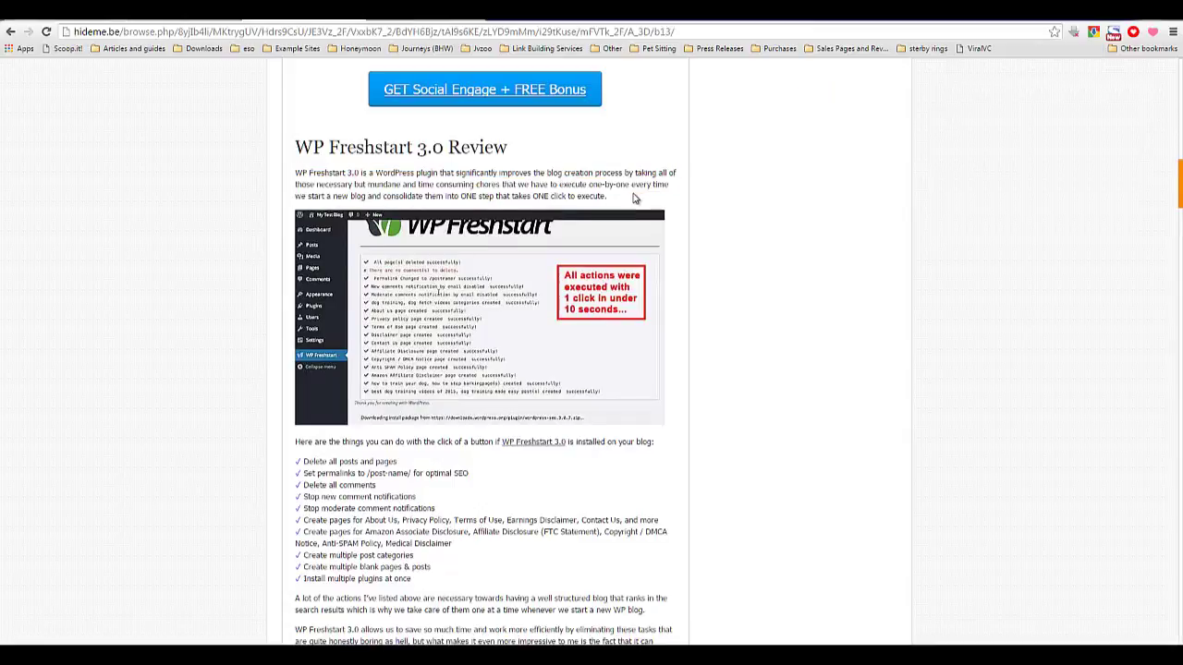
Step: Scroll through the demo and pricing bonuses, then return to the WP Freshstart 3.0 Review section
{"action": "scroll", "coordinate": [634, 195], "scroll_direction": "down", "scroll_amount": 3}
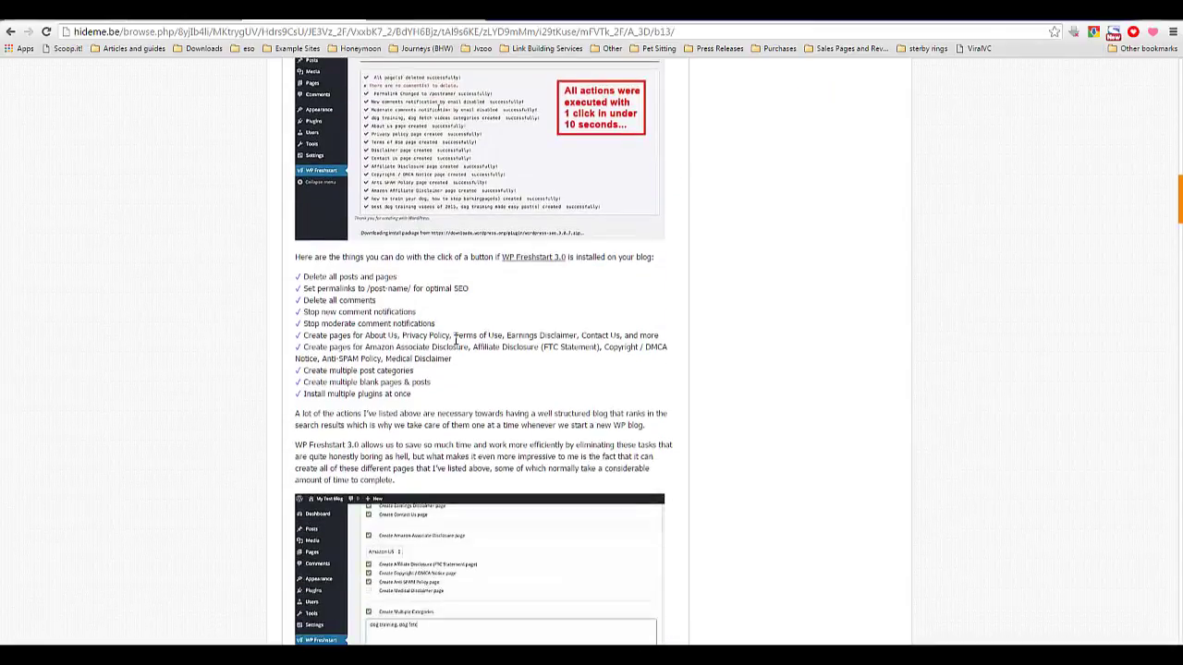
{"action": "scroll", "coordinate": [456, 340], "scroll_direction": "down", "scroll_amount": 3}
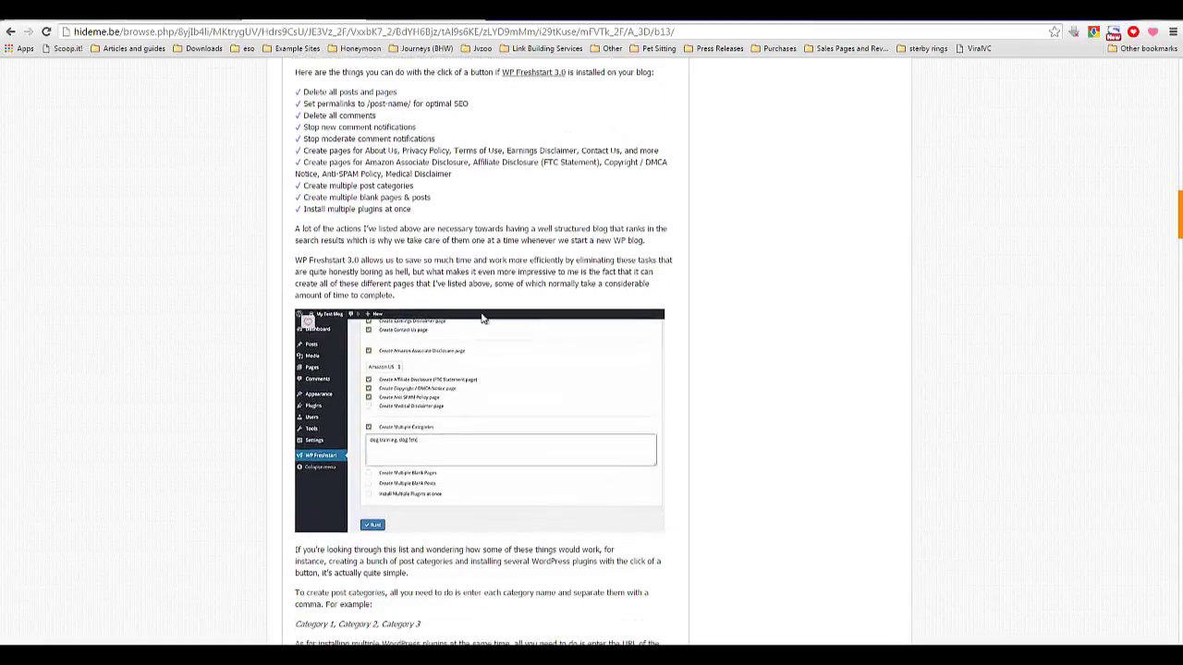
{"action": "scroll", "coordinate": [453, 309], "scroll_direction": "down", "scroll_amount": 5}
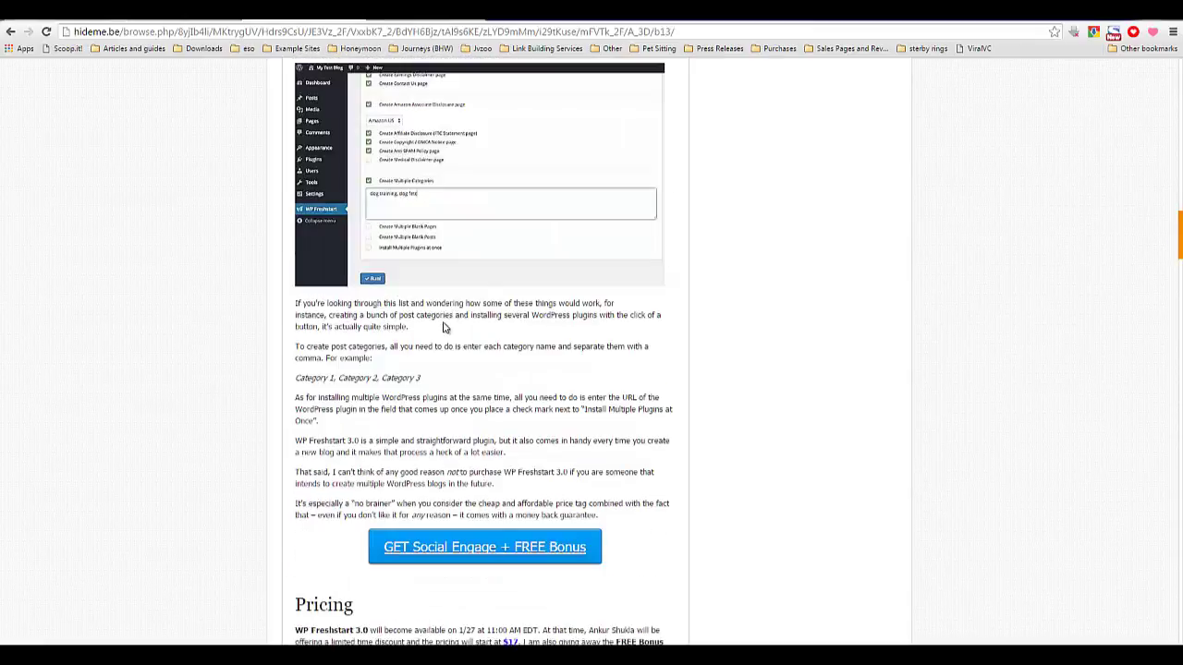
{"action": "scroll", "coordinate": [432, 363], "scroll_direction": "down", "scroll_amount": 5}
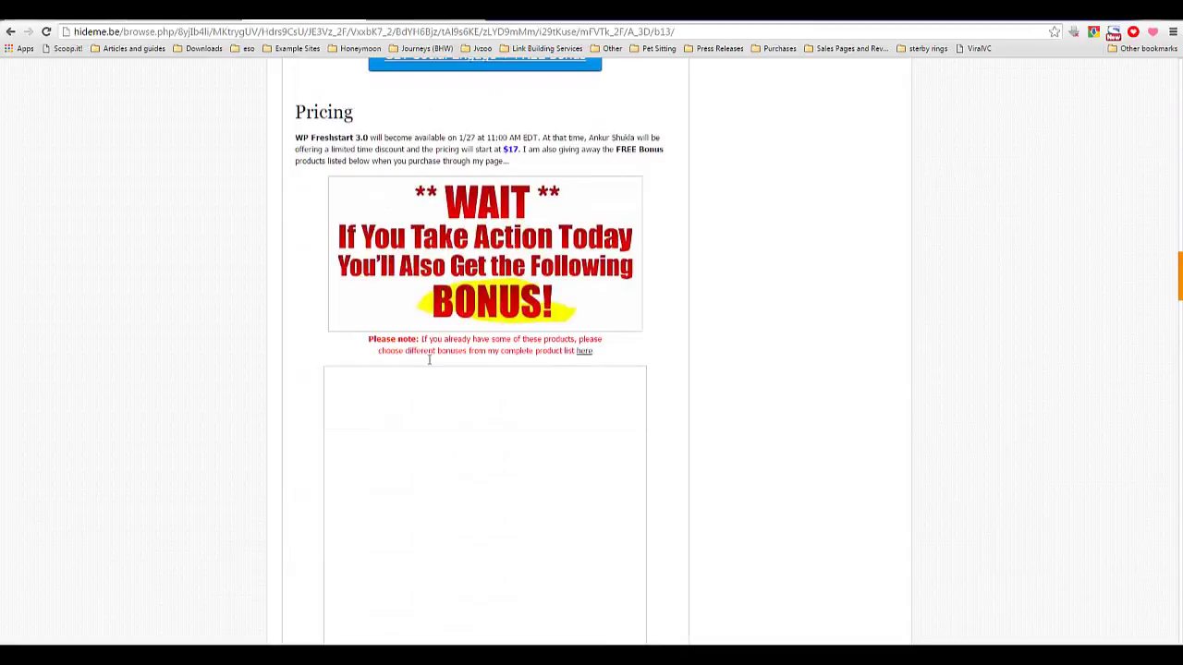
{"action": "scroll", "coordinate": [430, 323], "scroll_direction": "up", "scroll_amount": 3}
{"action": "scroll", "coordinate": [430, 319], "scroll_direction": "down", "scroll_amount": 1}
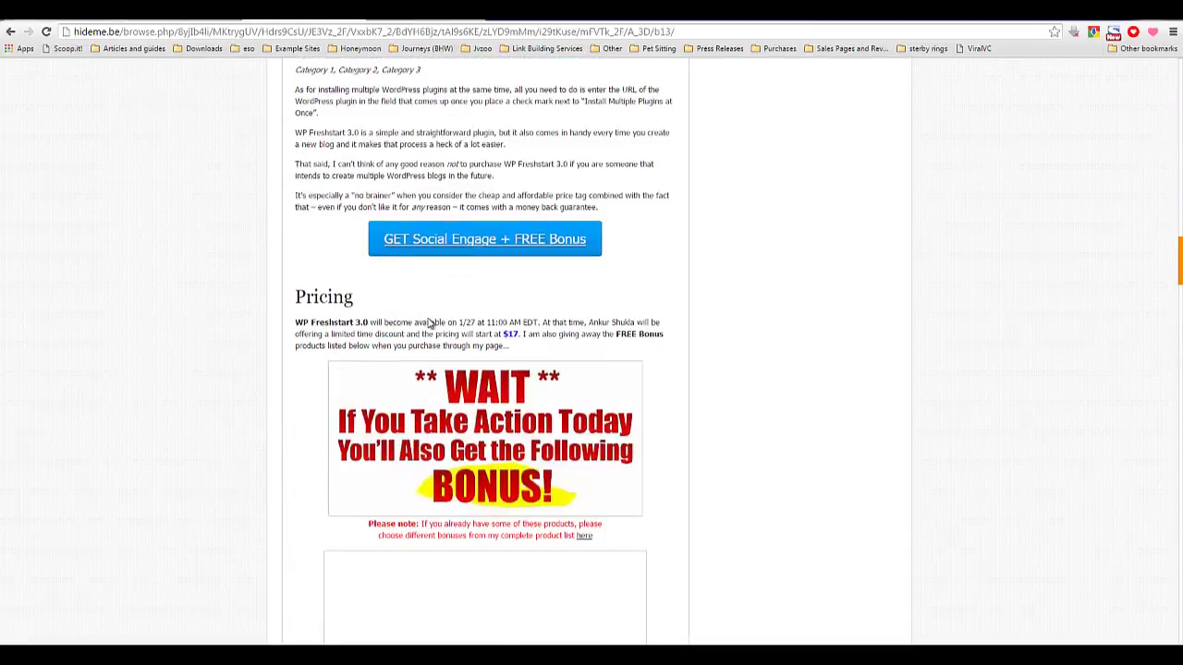
{"action": "scroll", "coordinate": [429, 323], "scroll_direction": "down", "scroll_amount": 10}
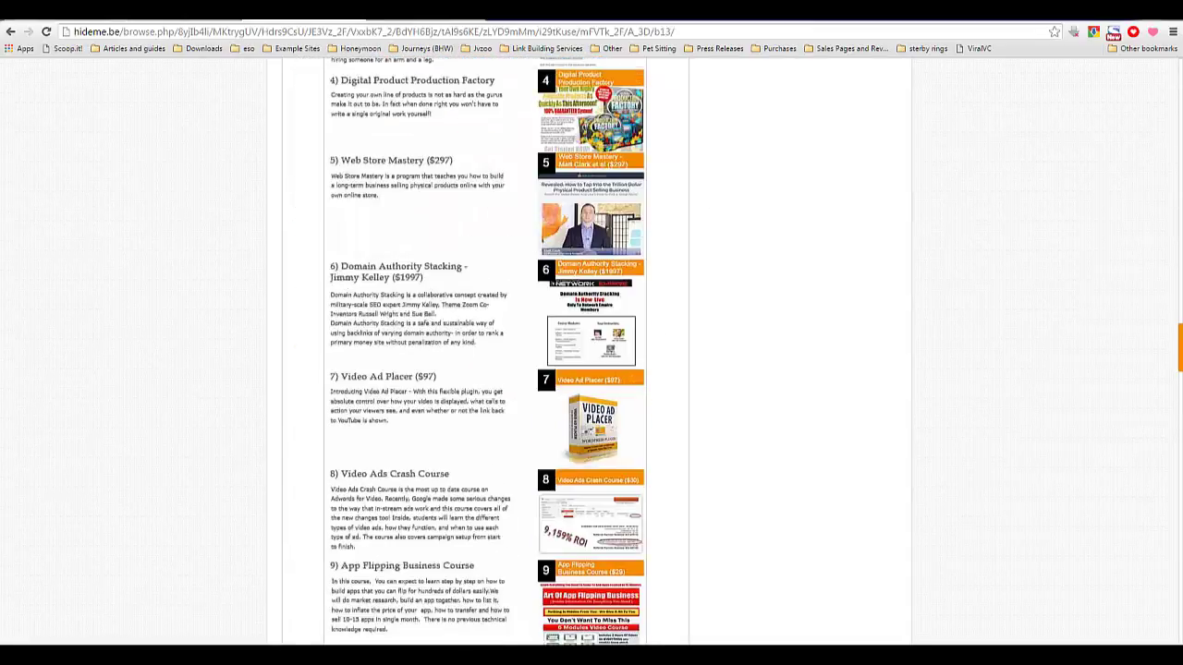
{"action": "left_click_drag", "start_coordinate": [1180, 349], "coordinate": [1162, 164]}
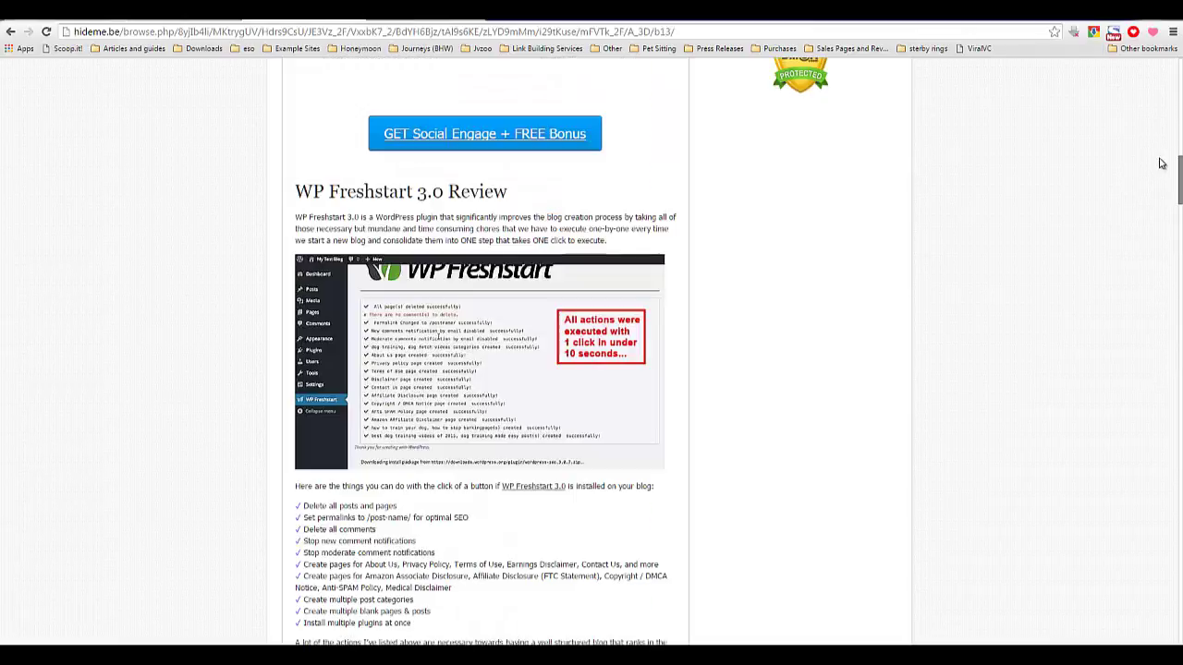
{"action": "scroll", "coordinate": [499, 318], "scroll_direction": "up", "scroll_amount": 1}
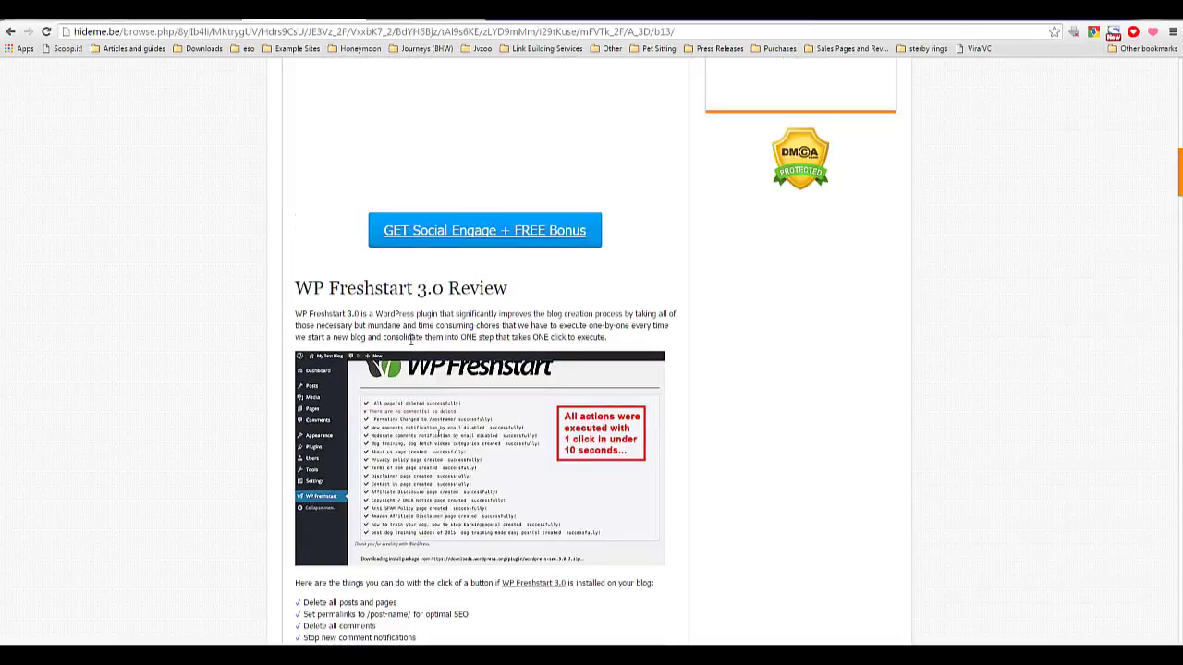
{"action": "scroll", "coordinate": [414, 344], "scroll_direction": "down", "scroll_amount": 1}
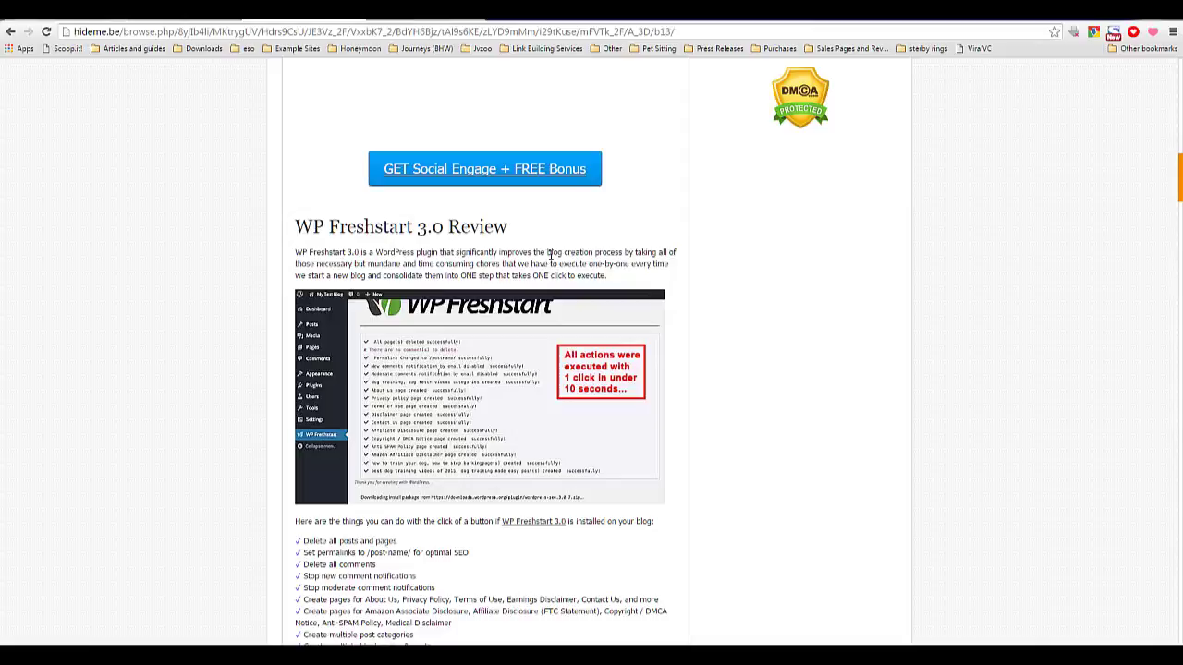
{"action": "left_click_drag", "start_coordinate": [549, 253], "coordinate": [622, 253]}
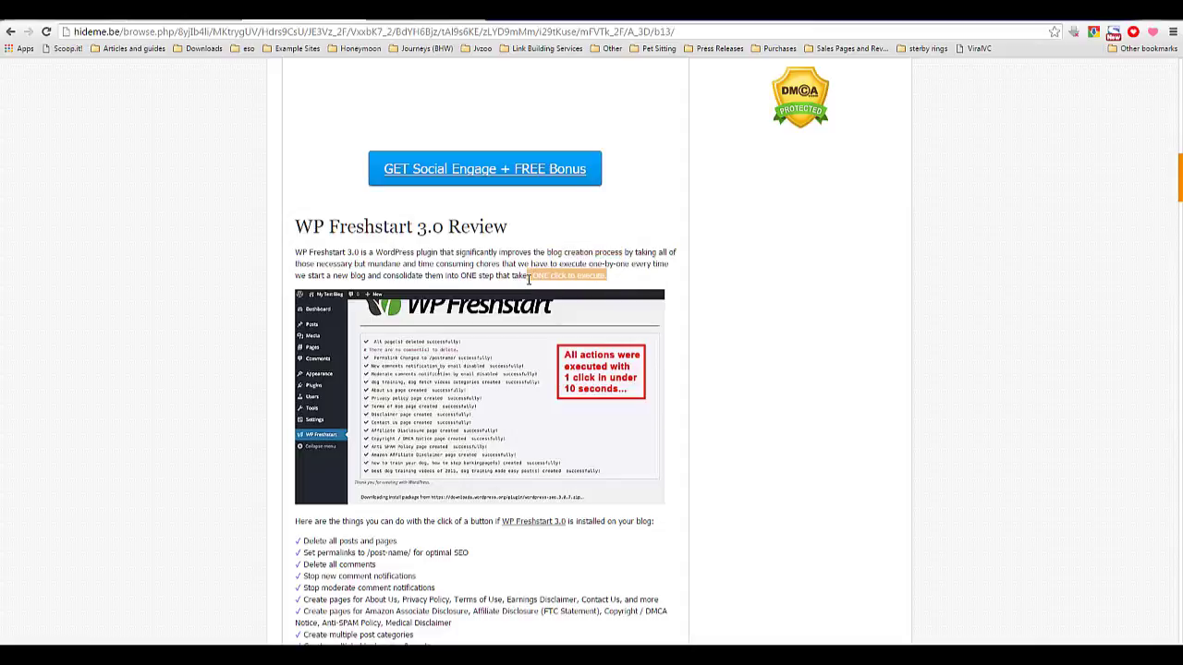
{"action": "scroll", "coordinate": [520, 277], "scroll_direction": "down", "scroll_amount": 1}
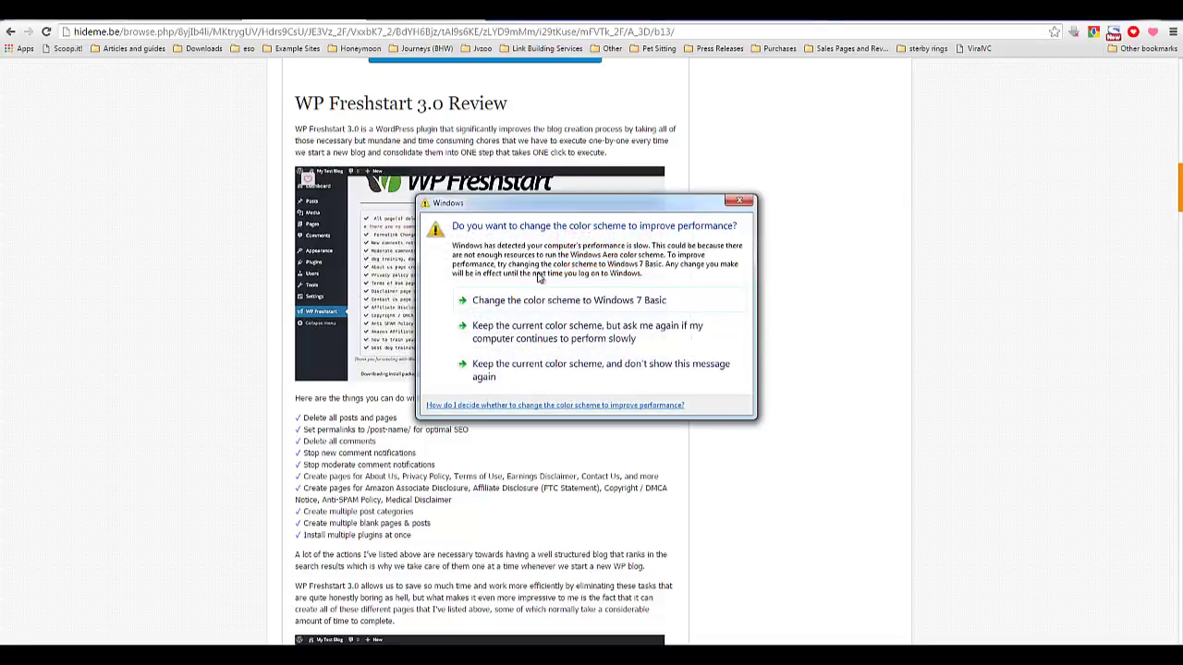
{"action": "left_click", "coordinate": [758, 92]}
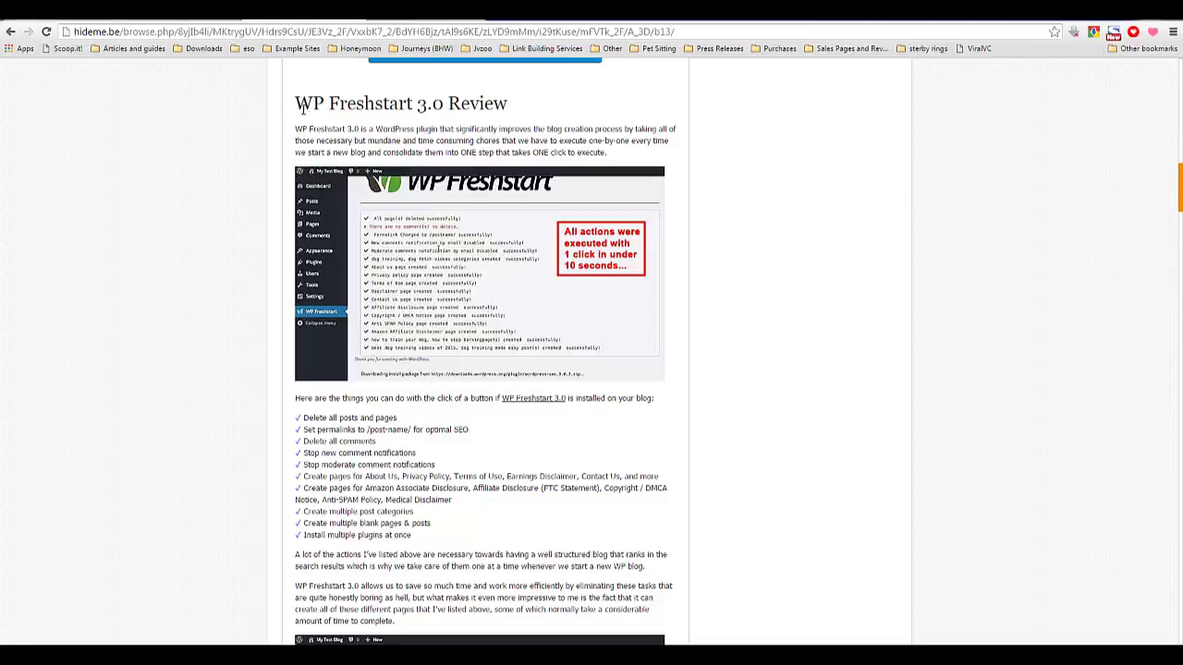
{"action": "left_click_drag", "start_coordinate": [294, 104], "coordinate": [446, 108]}
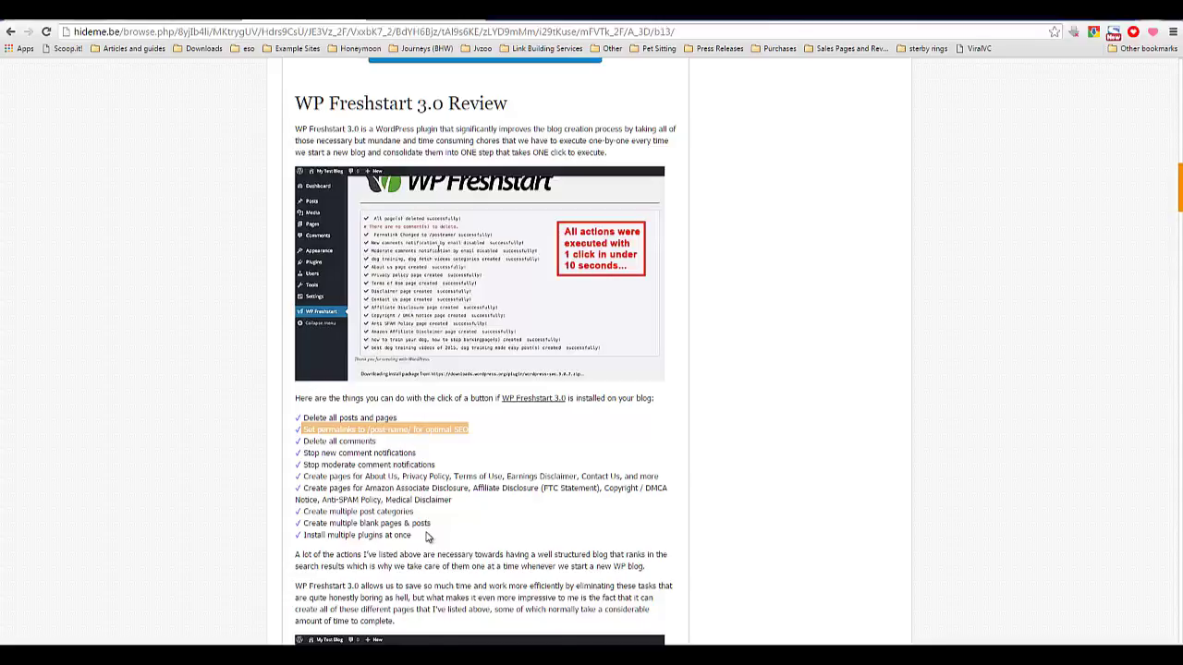
{"action": "left_click", "coordinate": [317, 419]}
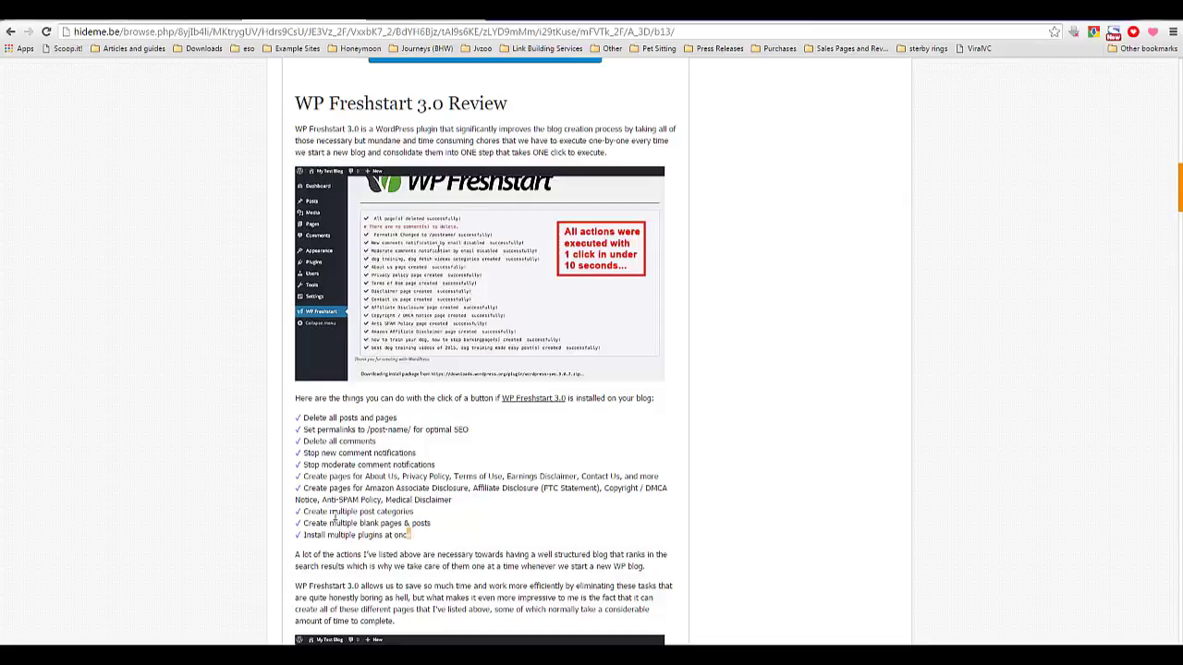
{"action": "left_click_drag", "start_coordinate": [411, 536], "coordinate": [297, 417]}
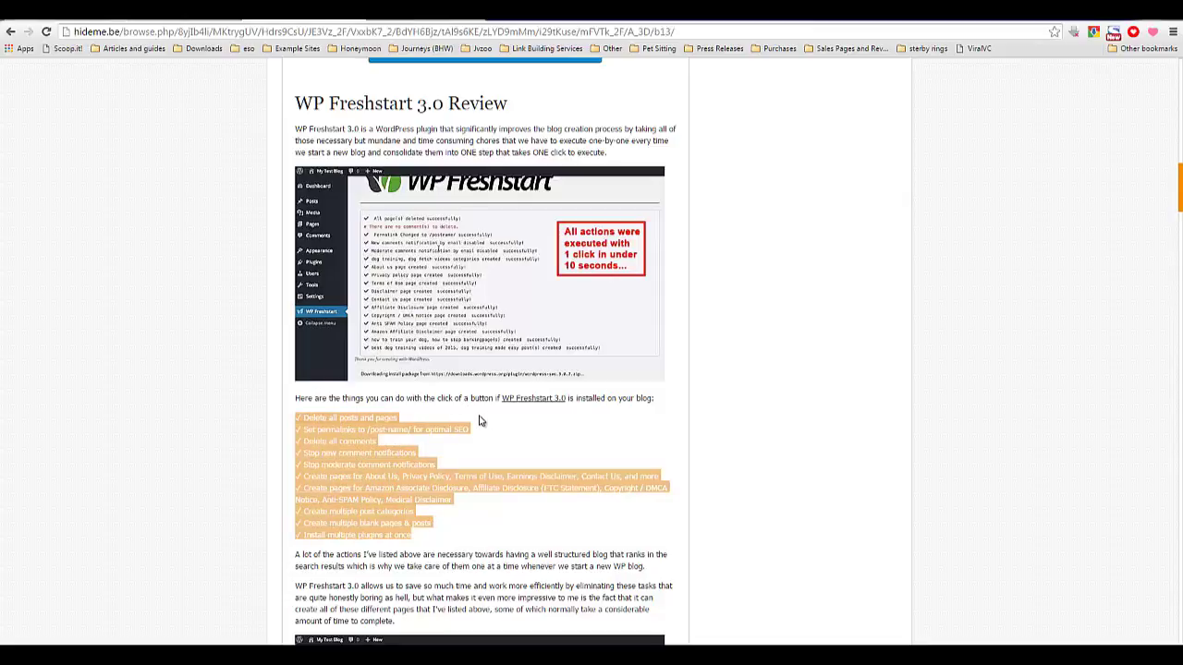
{"action": "left_click", "coordinate": [466, 441]}
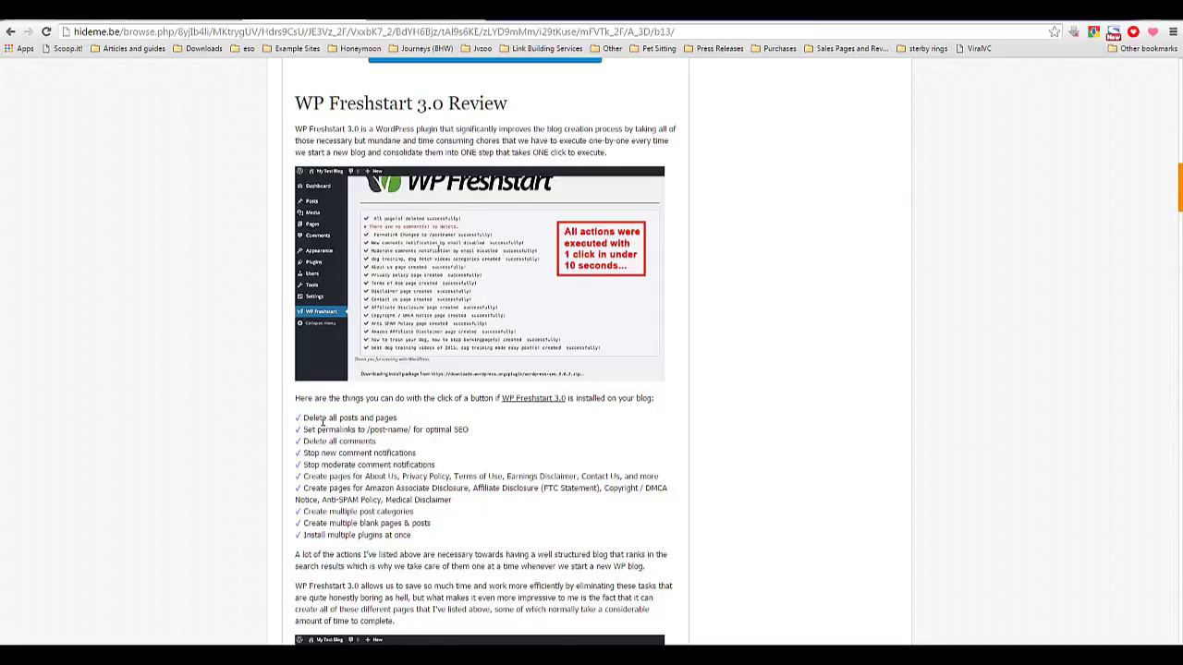
{"action": "left_click_drag", "start_coordinate": [399, 418], "coordinate": [305, 431]}
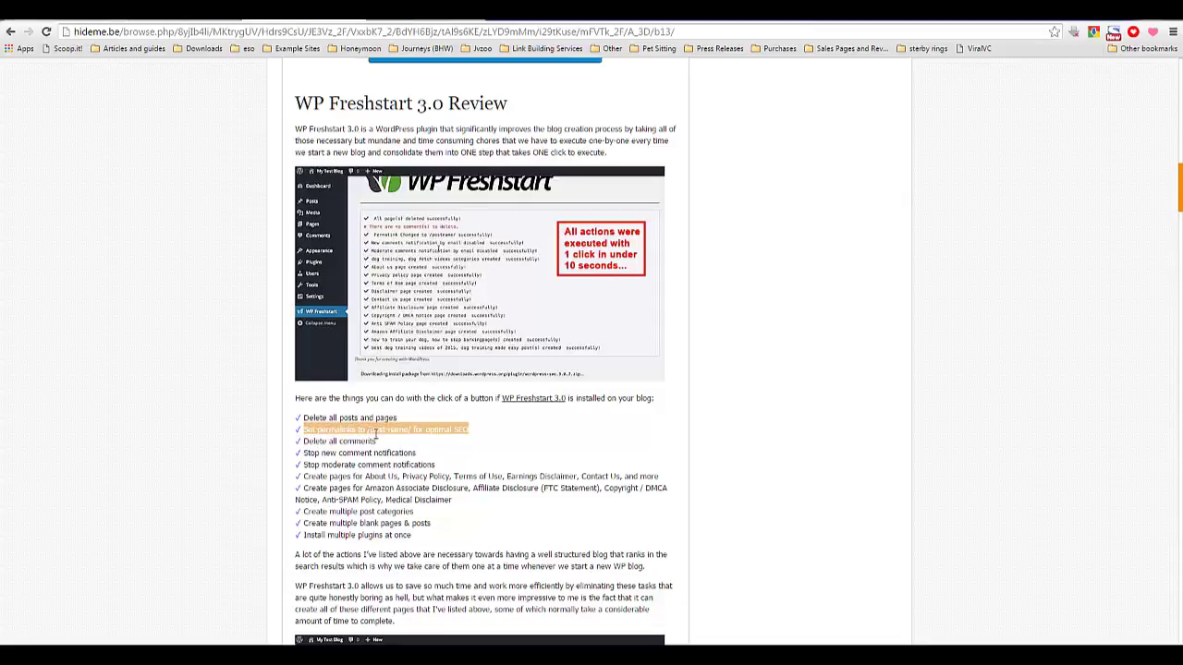
{"action": "double_click", "coordinate": [400, 430]}
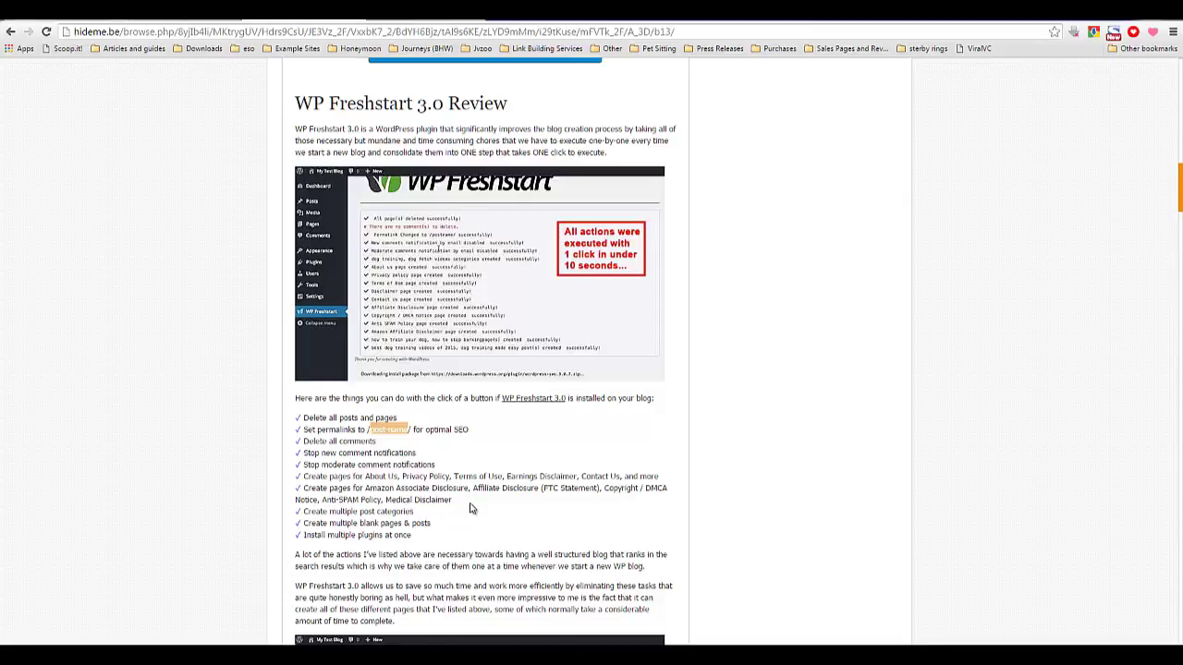
{"action": "left_click_drag", "start_coordinate": [452, 500], "coordinate": [296, 478]}
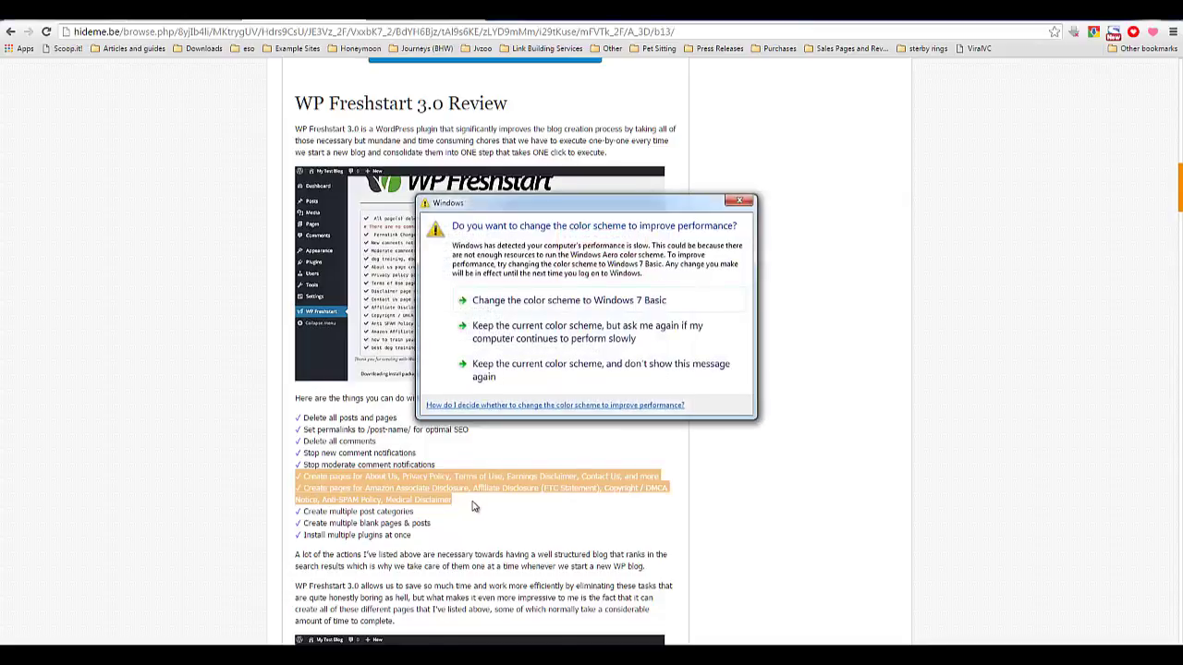
{"action": "left_click", "coordinate": [737, 203]}
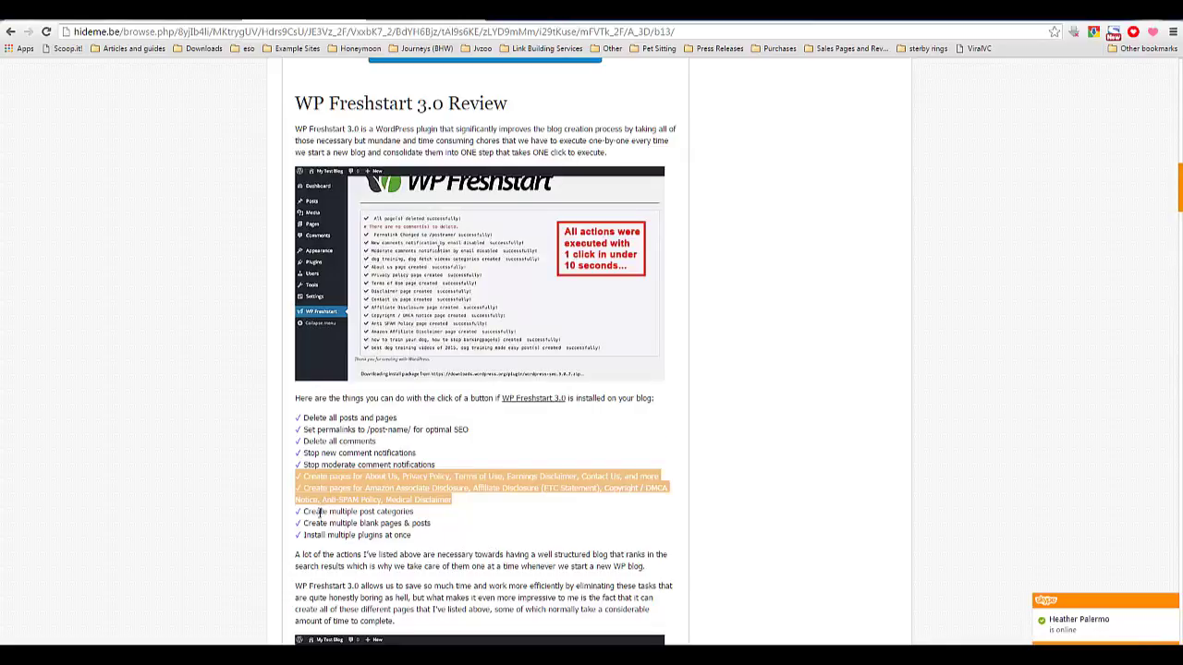
{"action": "left_click_drag", "start_coordinate": [318, 511], "coordinate": [413, 511]}
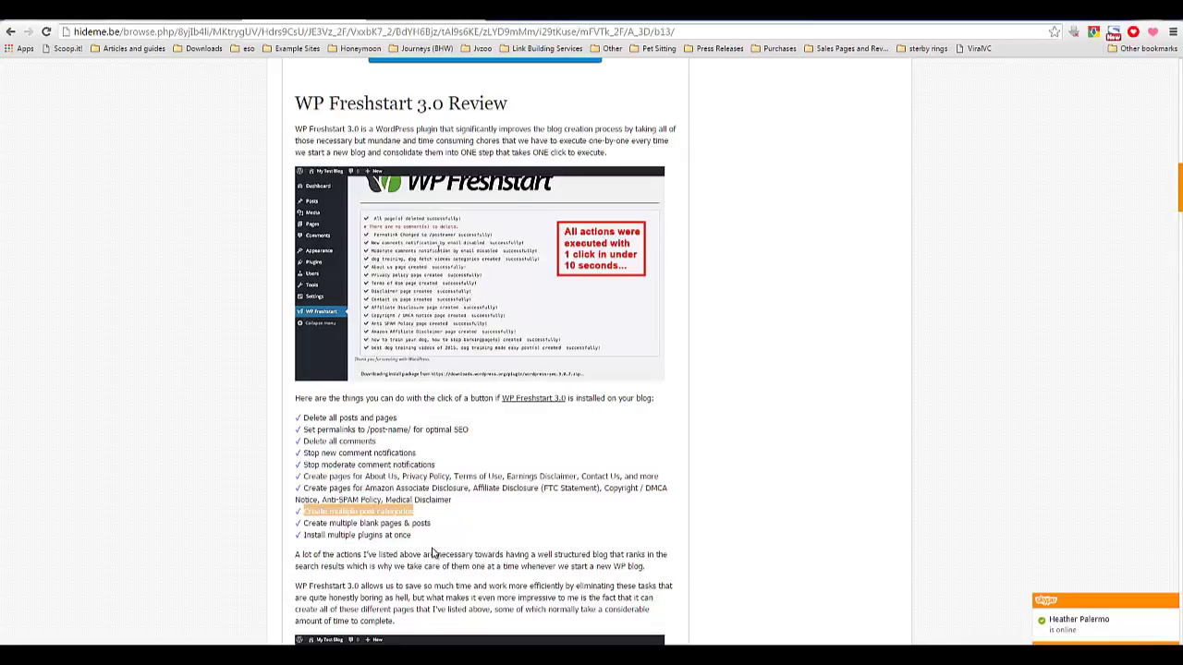
{"action": "left_click_drag", "start_coordinate": [305, 523], "coordinate": [430, 523]}
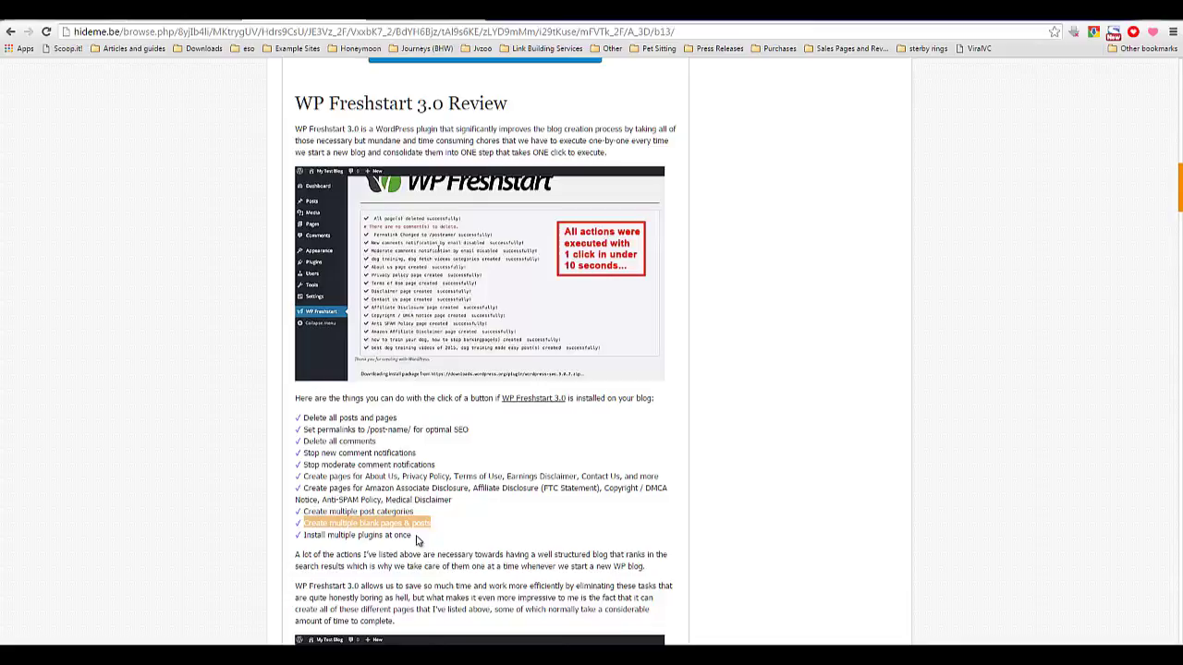
{"action": "left_click_drag", "start_coordinate": [418, 538], "coordinate": [306, 537]}
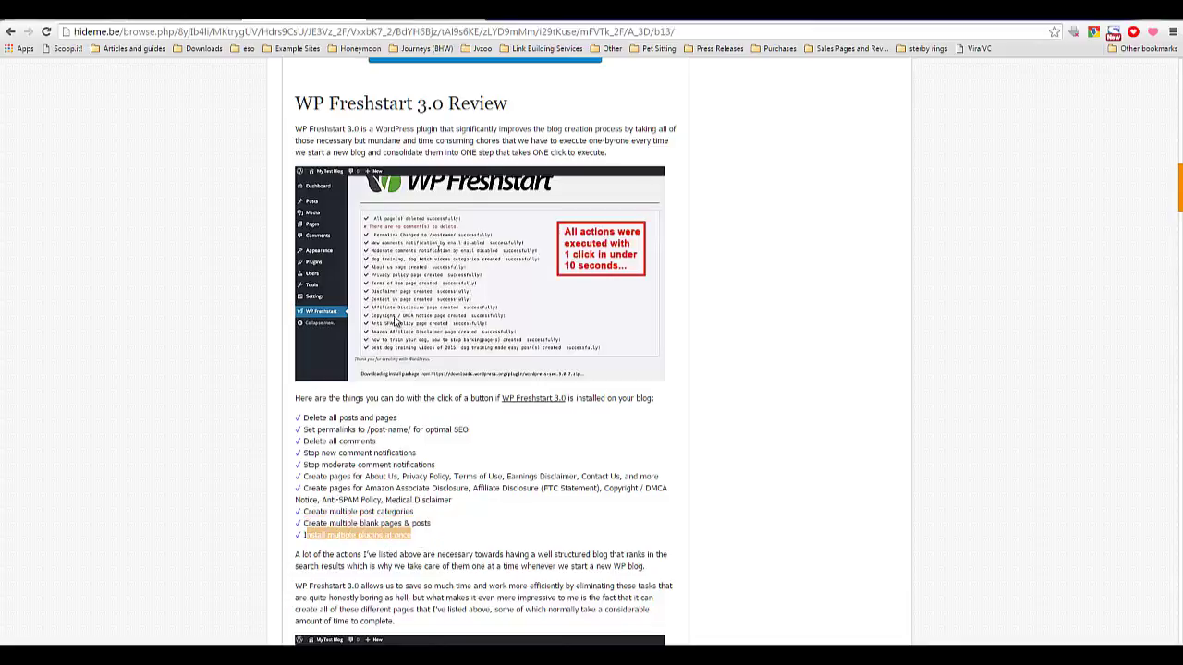
Step: Return to the Database Reset page and call up link options for the admin bar's Visit Site entry
{"action": "left_click", "coordinate": [445, 17]}
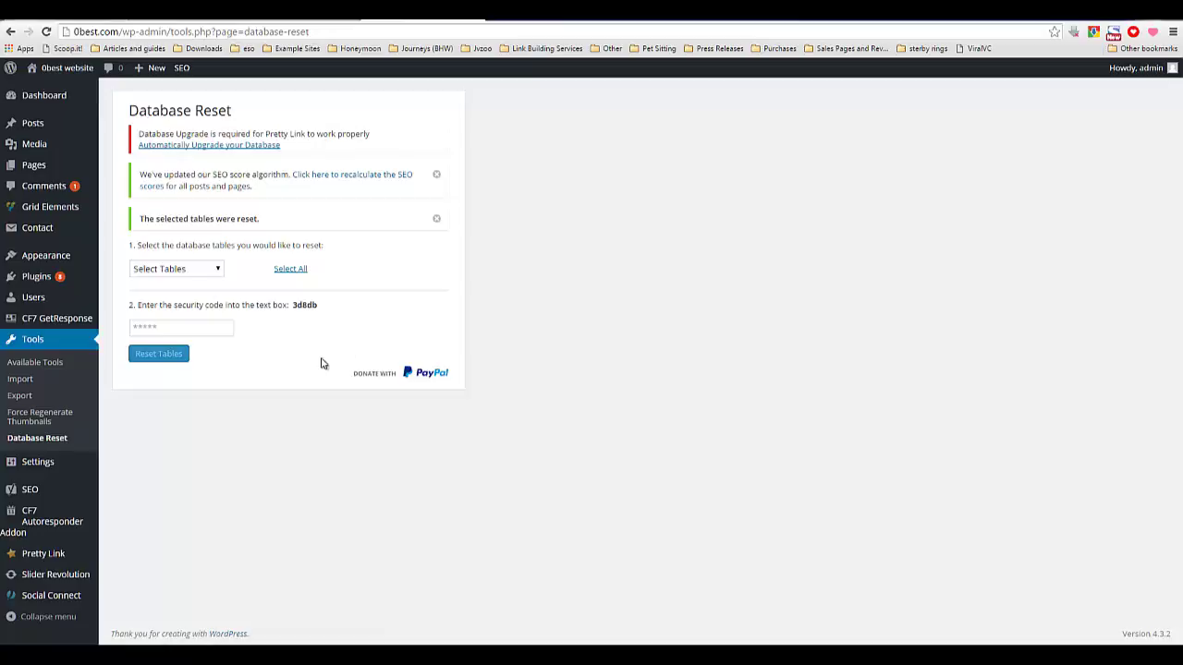
{"action": "mouse_move", "coordinate": [67, 69]}
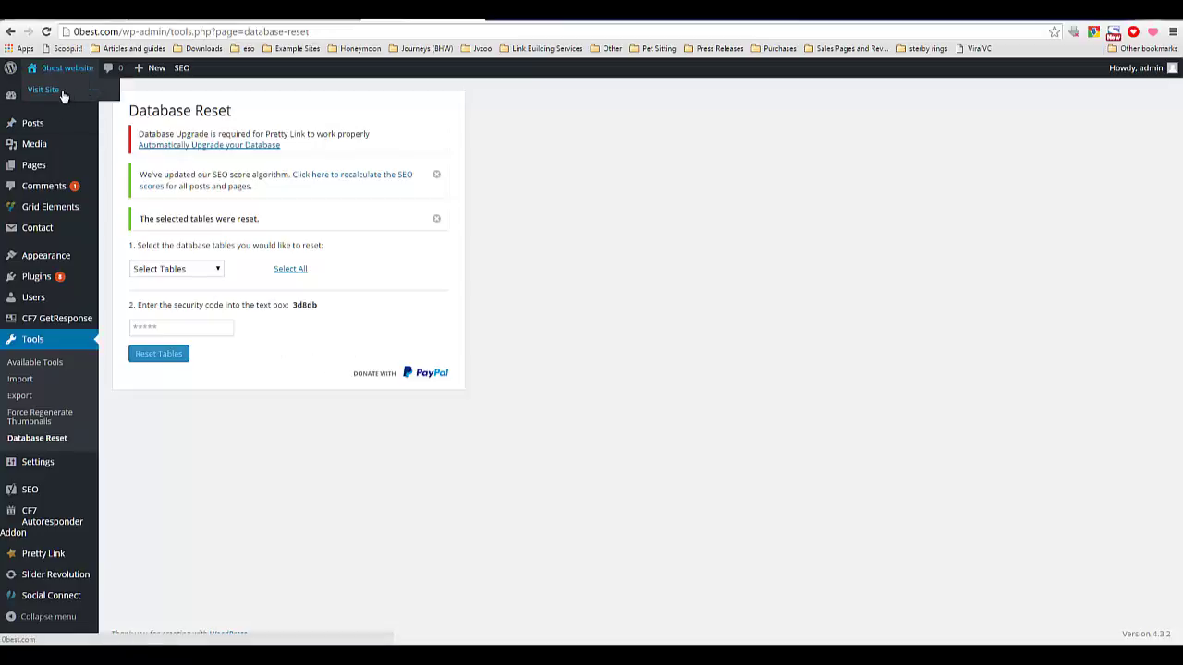
{"action": "right_click", "coordinate": [60, 92]}
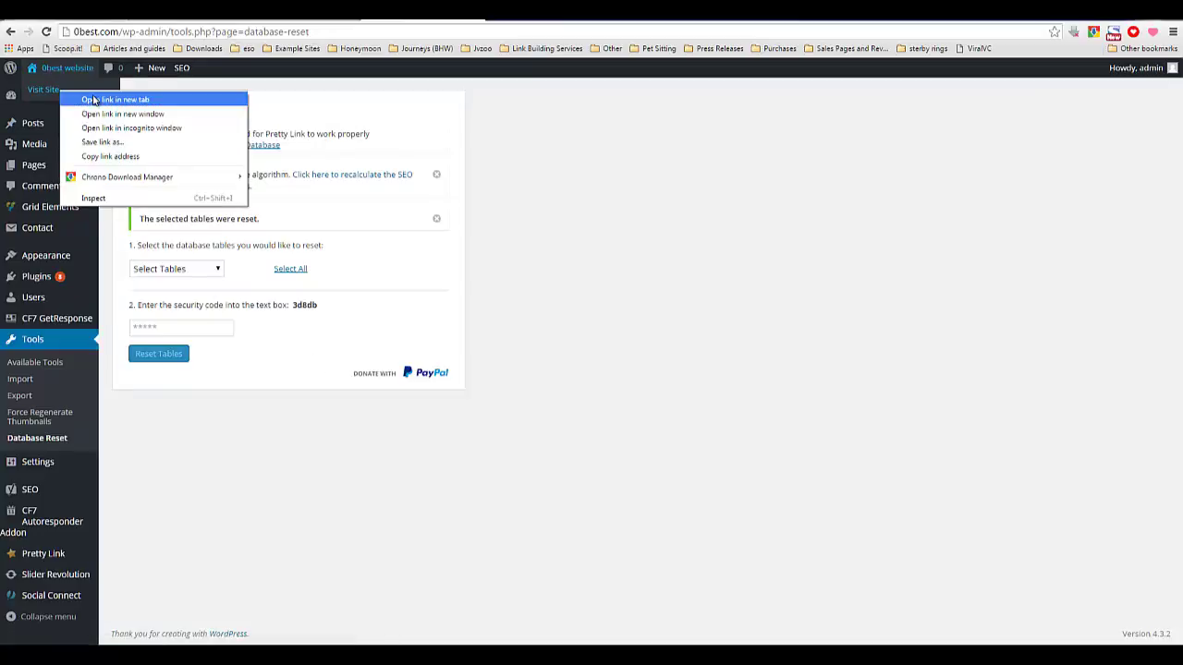
Step: Open the live site in a new tab, close its subscribe popup, and confirm only Hello world! remains
{"action": "left_click", "coordinate": [93, 99]}
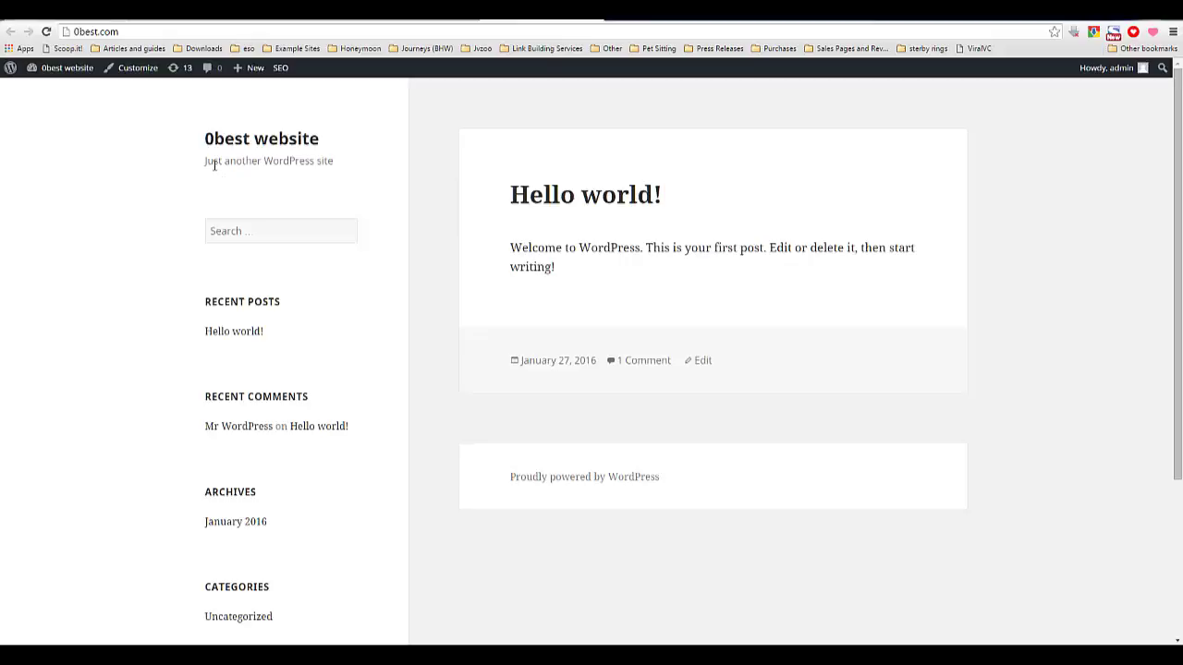
{"action": "left_click_drag", "start_coordinate": [211, 164], "coordinate": [339, 164]}
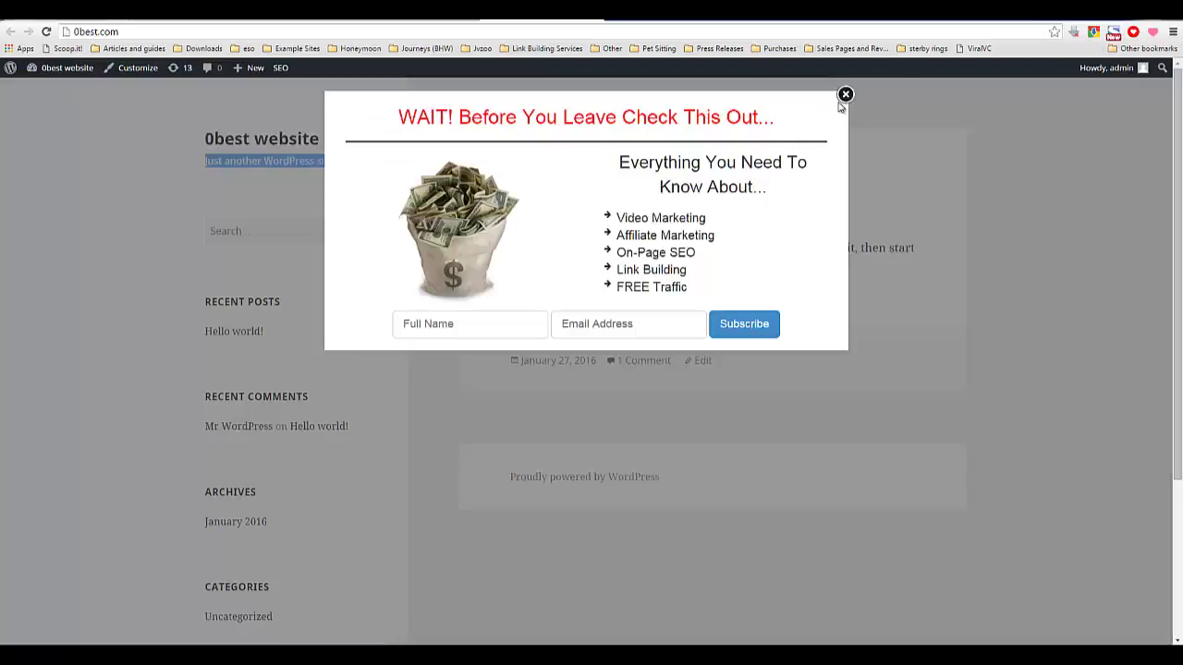
{"action": "left_click", "coordinate": [845, 95]}
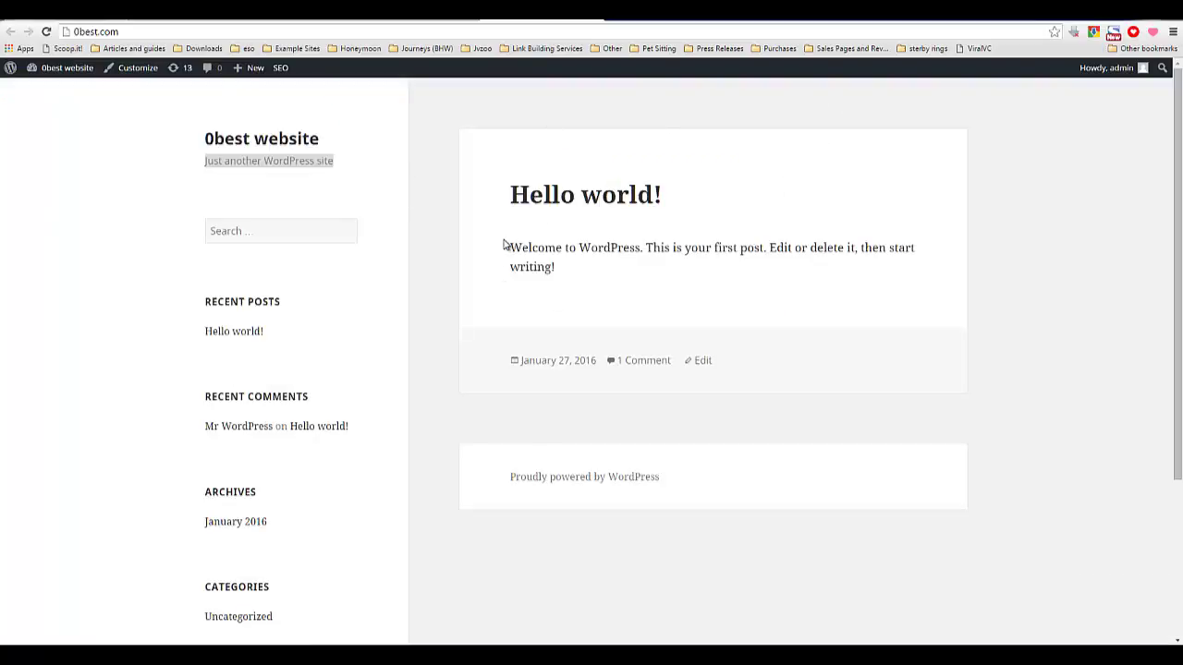
{"action": "left_click", "coordinate": [383, 150]}
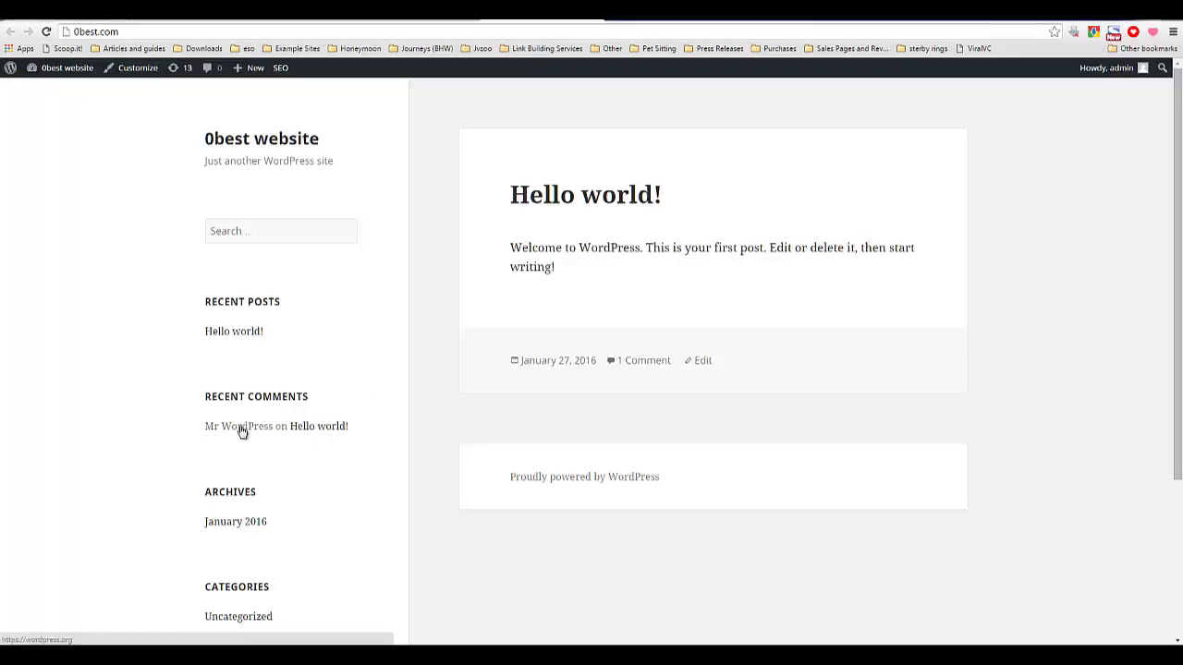
{"action": "scroll", "coordinate": [266, 364], "scroll_direction": "down", "scroll_amount": 3}
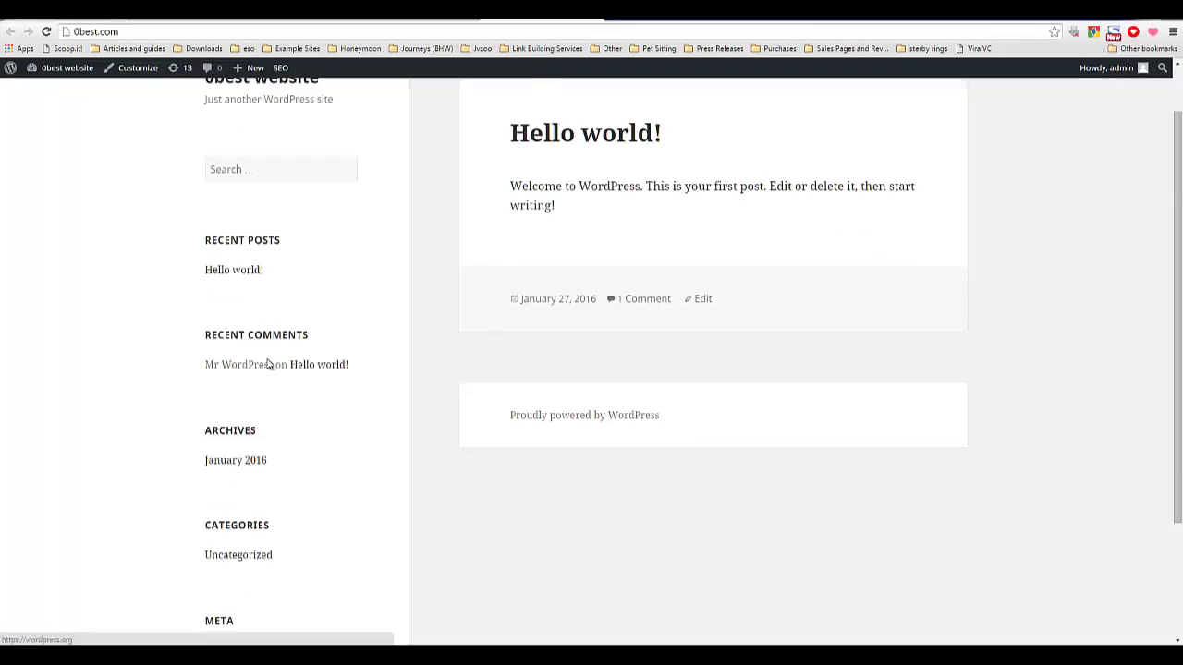
{"action": "scroll", "coordinate": [256, 375], "scroll_direction": "up", "scroll_amount": 1}
{"action": "scroll", "coordinate": [240, 369], "scroll_direction": "up", "scroll_amount": 2}
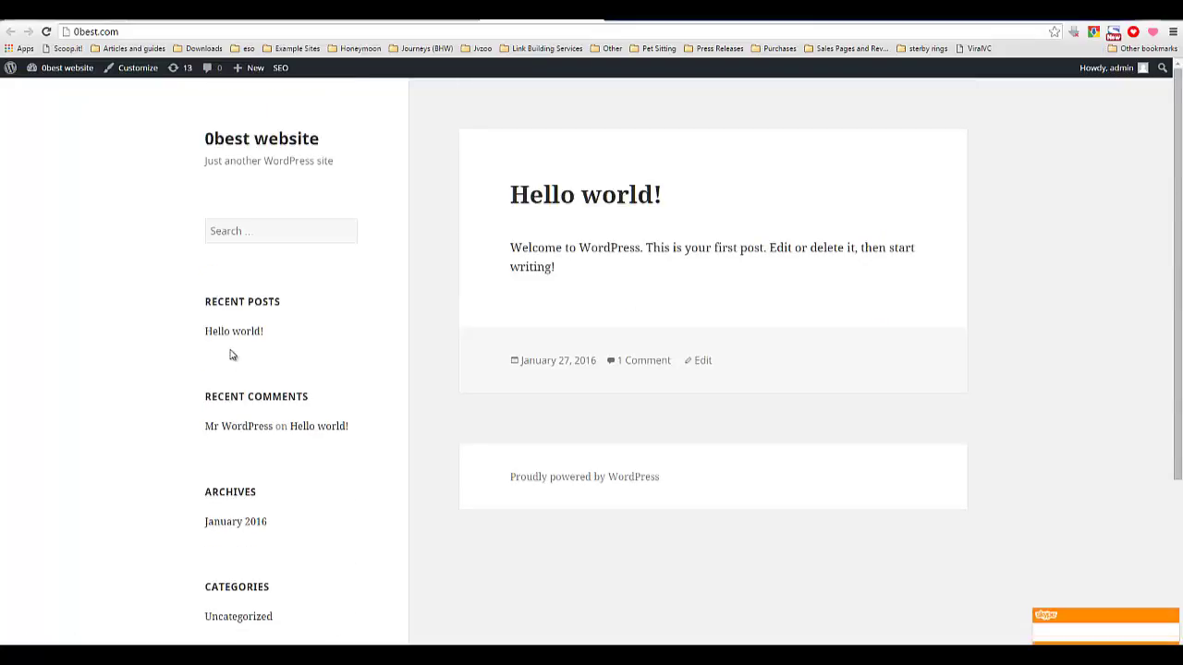
{"action": "scroll", "coordinate": [351, 335], "scroll_direction": "down", "scroll_amount": 3}
{"action": "scroll", "coordinate": [347, 341], "scroll_direction": "up", "scroll_amount": 3}
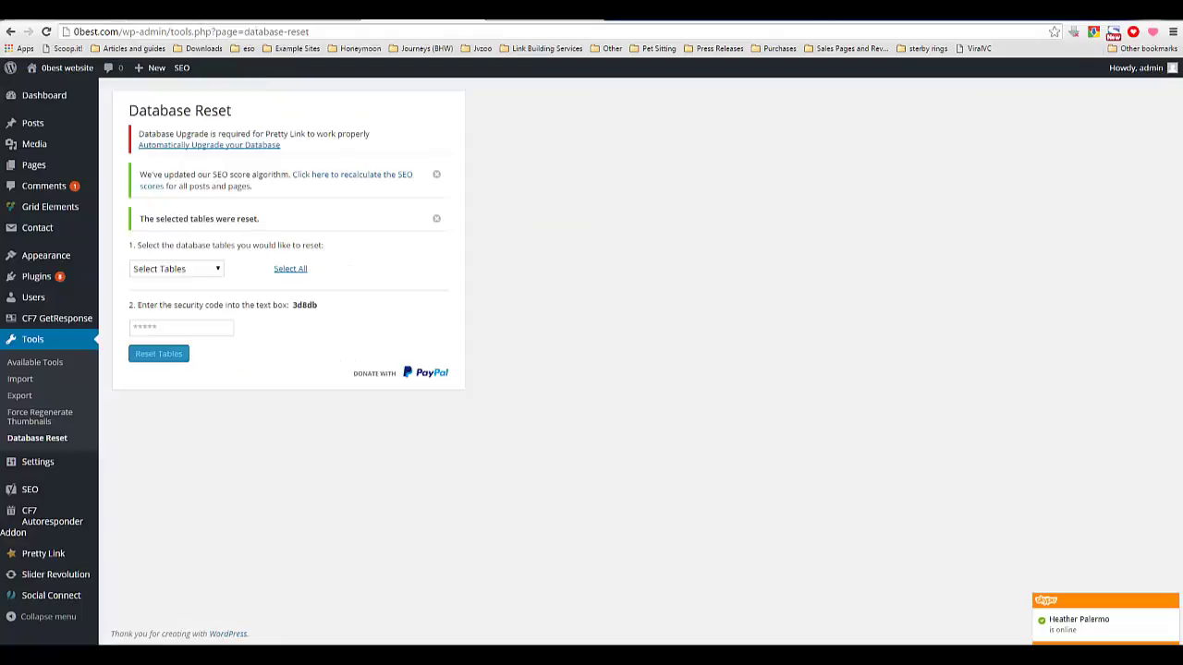
Step: Show the Pages list with only the default Sample Page, closing the Yoast SEO tour popup
{"action": "left_click", "coordinate": [81, 176]}
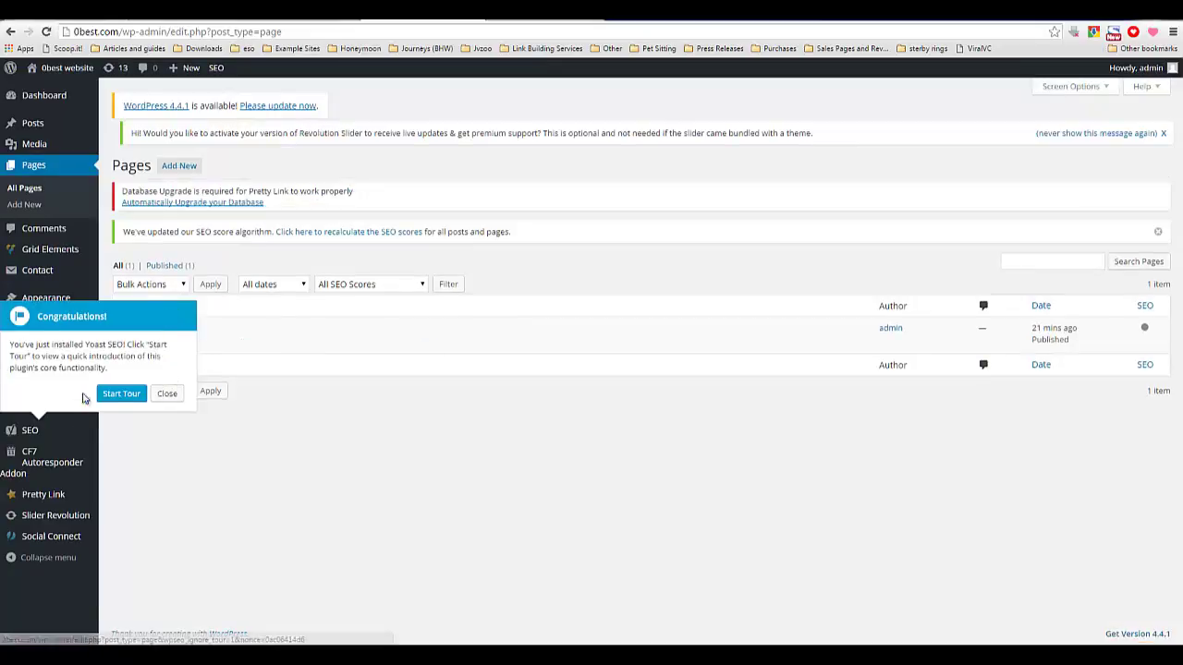
{"action": "left_click", "coordinate": [167, 394]}
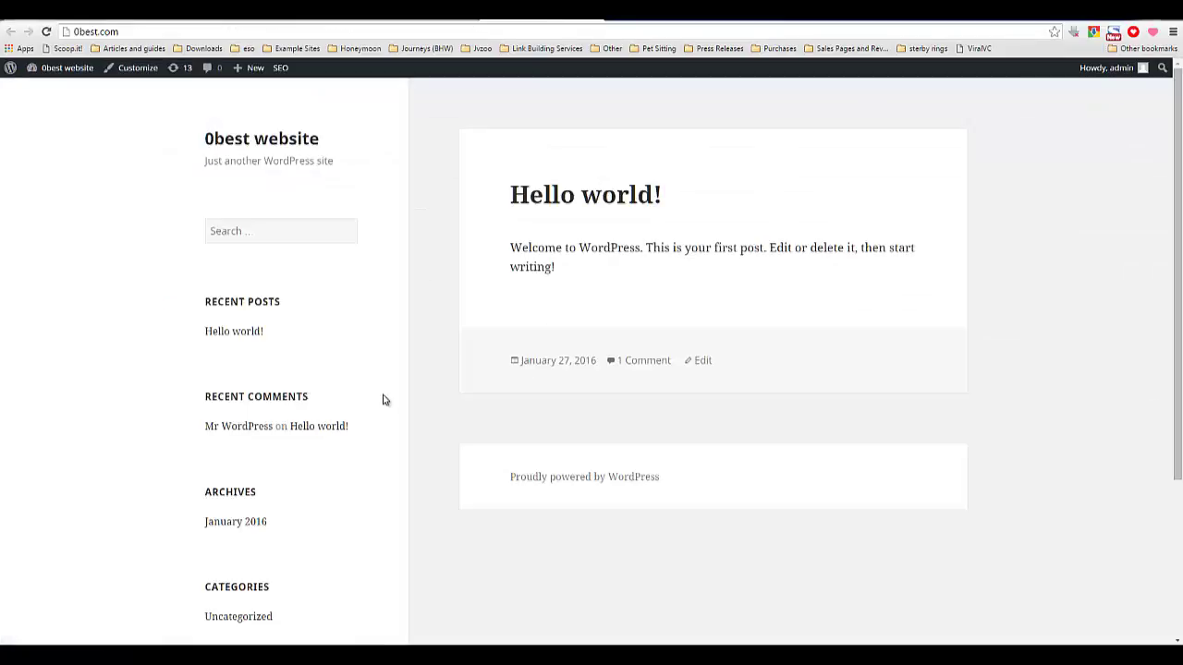
{"action": "scroll", "coordinate": [385, 399], "scroll_direction": "down", "scroll_amount": 3}
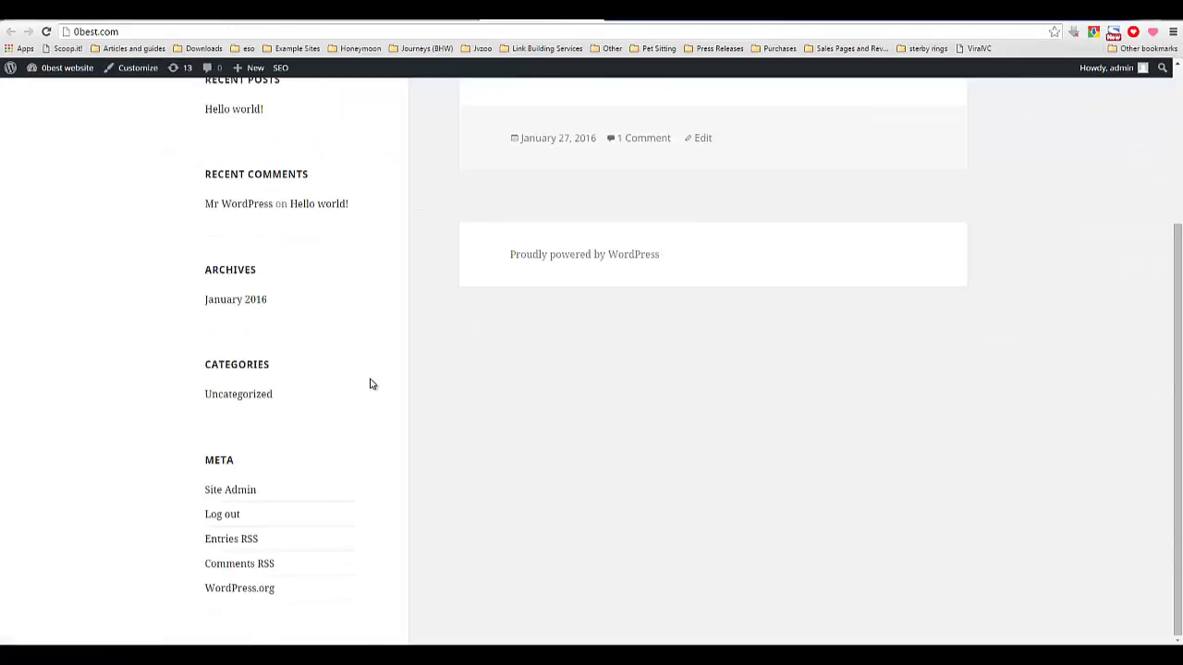
{"action": "scroll", "coordinate": [370, 383], "scroll_direction": "up", "scroll_amount": 3}
{"action": "scroll", "coordinate": [367, 388], "scroll_direction": "up", "scroll_amount": 1}
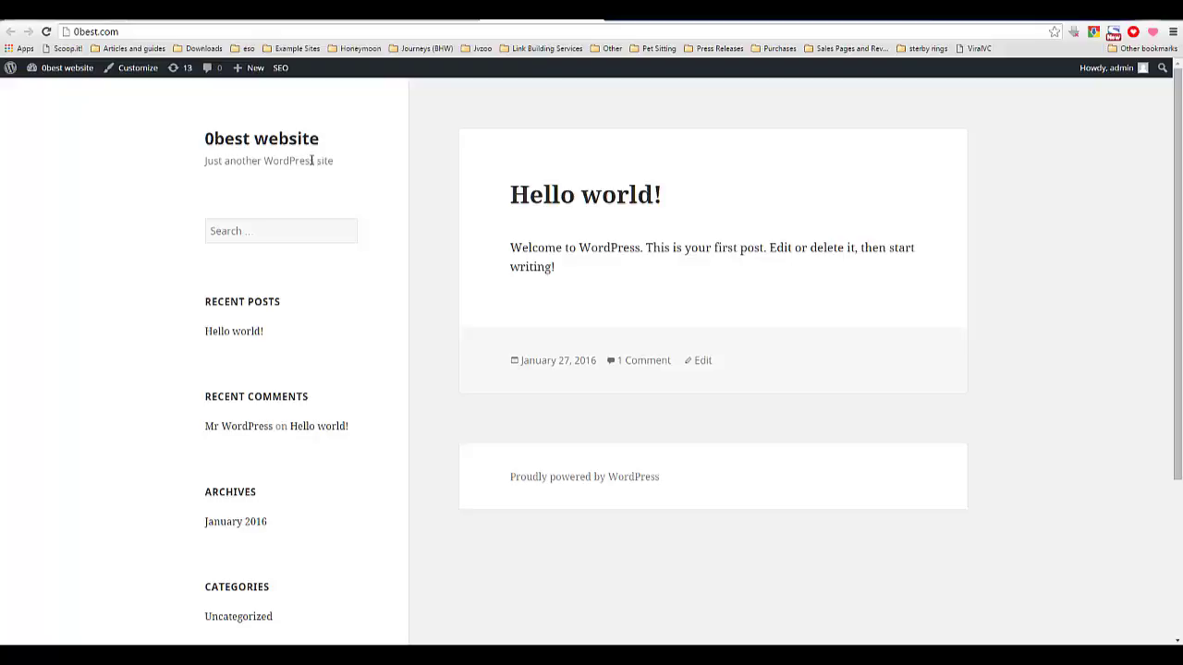
{"action": "left_click_drag", "start_coordinate": [320, 161], "coordinate": [420, 179]}
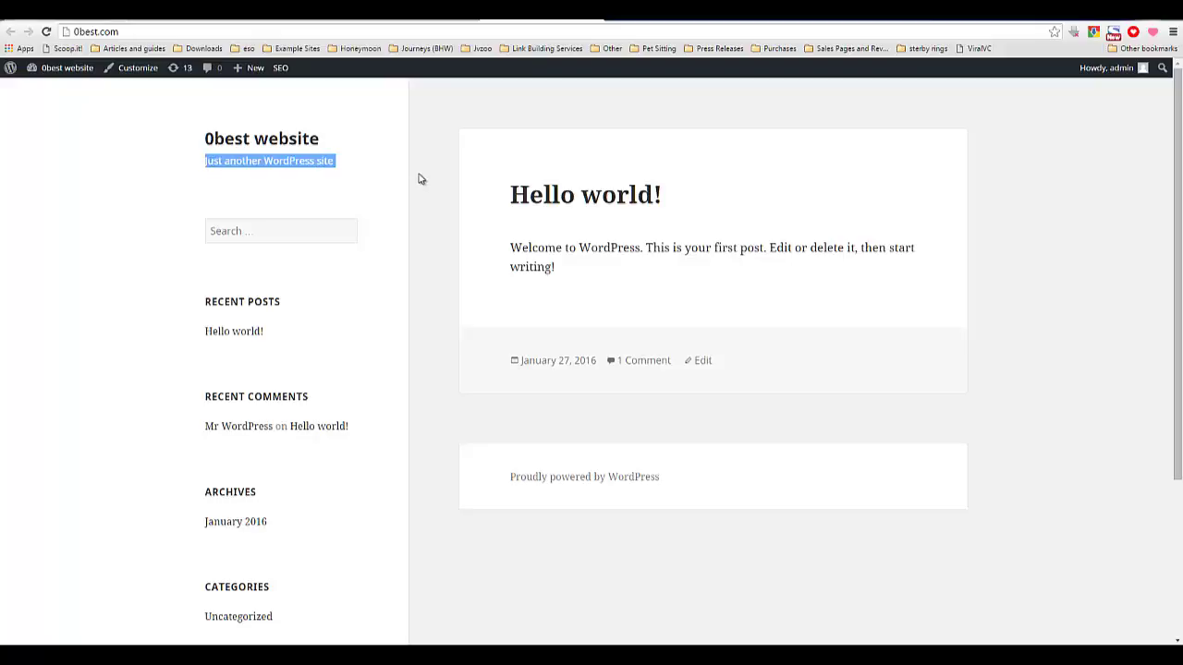
{"action": "left_click", "coordinate": [413, 20]}
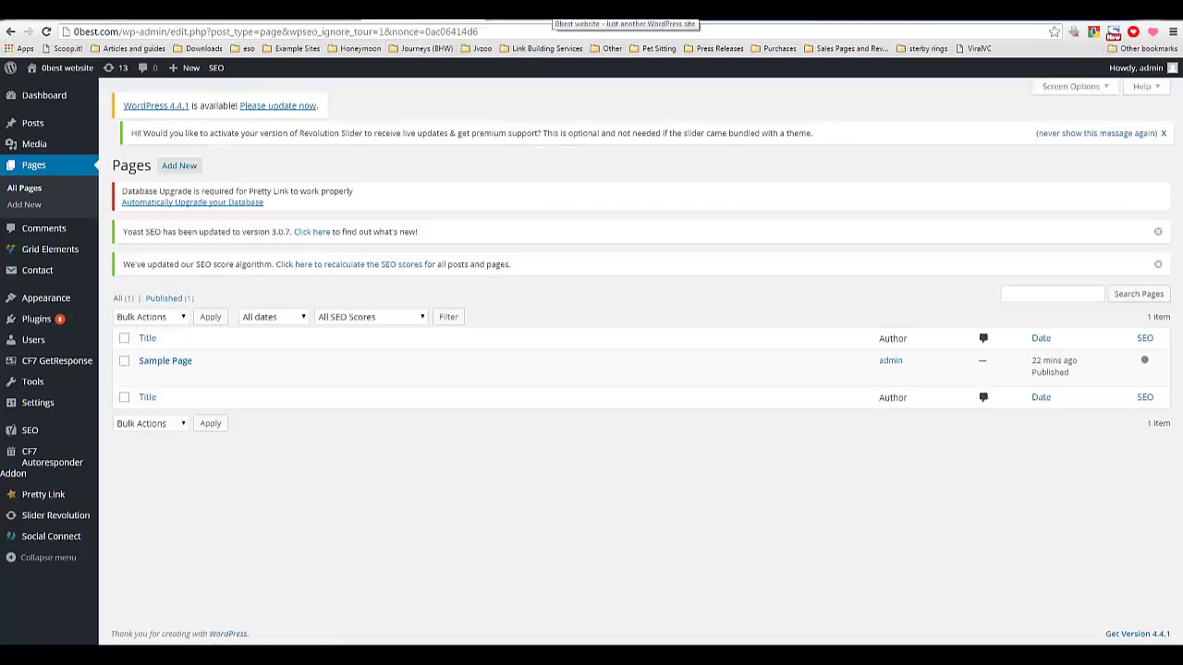
{"action": "left_click", "coordinate": [605, 18]}
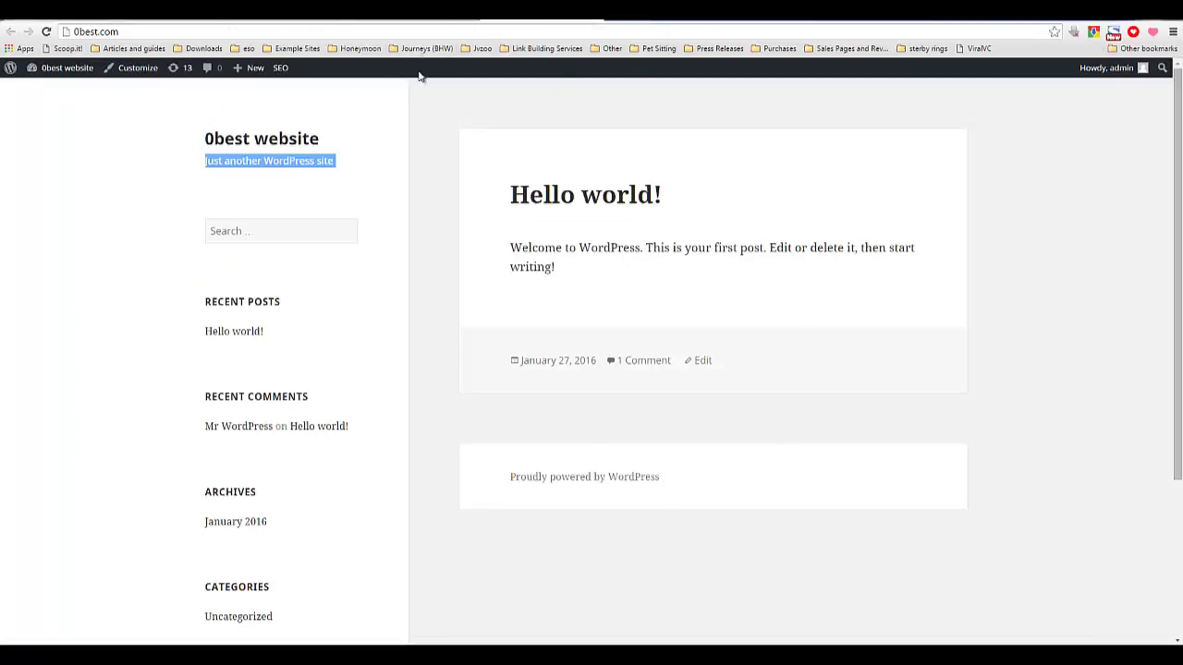
{"action": "left_click", "coordinate": [442, 21]}
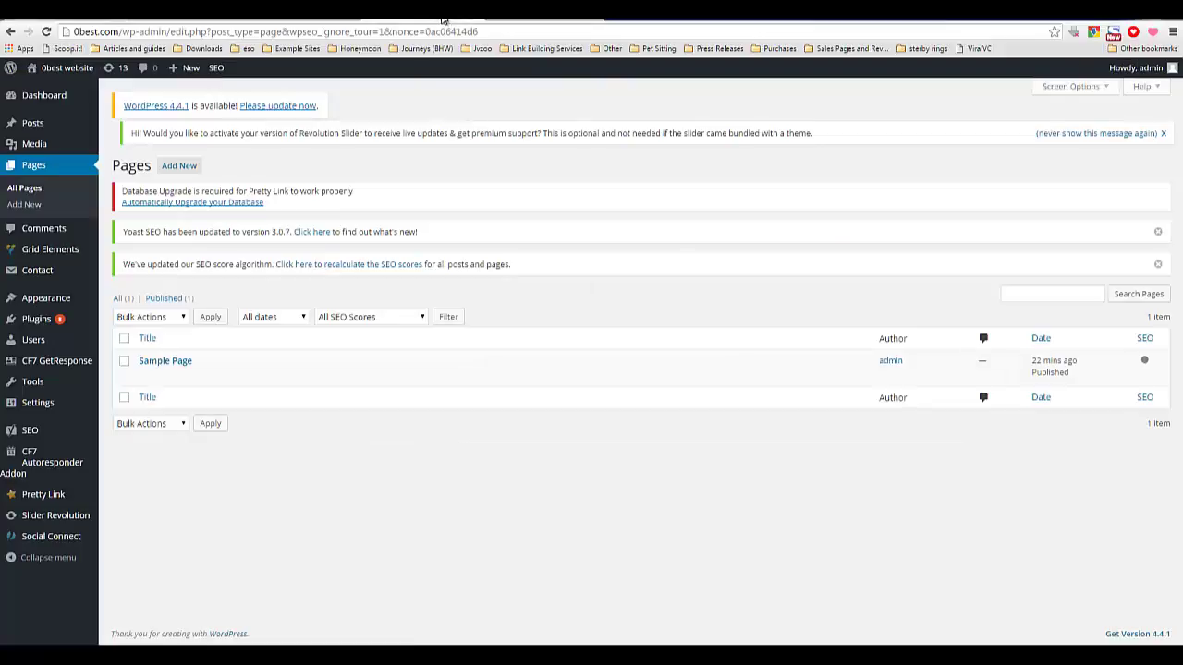
Step: Upload wp-freshstart-v3-2016.zip through Plugins > Add New > Upload Plugin and install it
{"action": "mouse_move", "coordinate": [44, 328]}
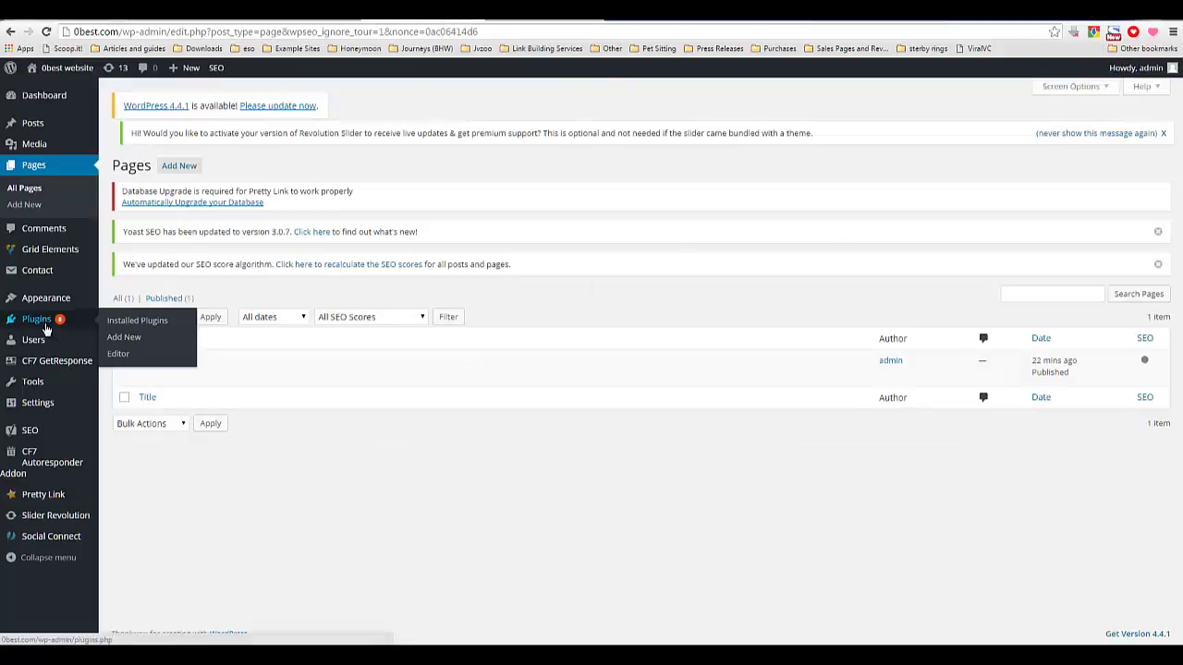
{"action": "left_click", "coordinate": [121, 341]}
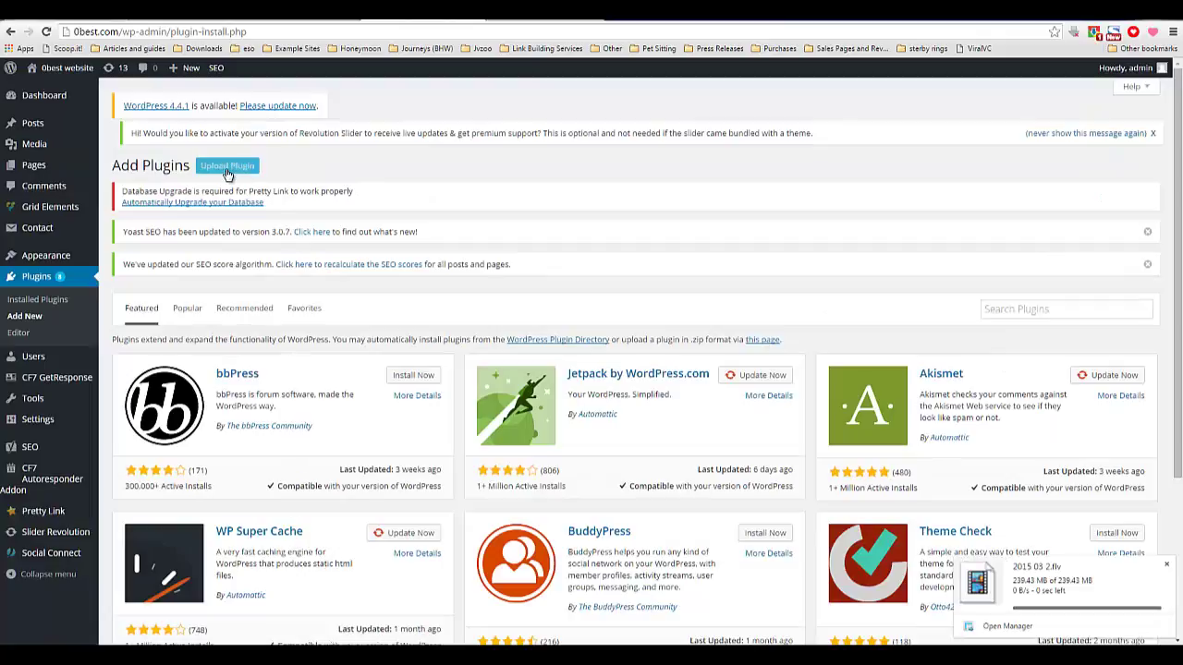
{"action": "left_click", "coordinate": [227, 172]}
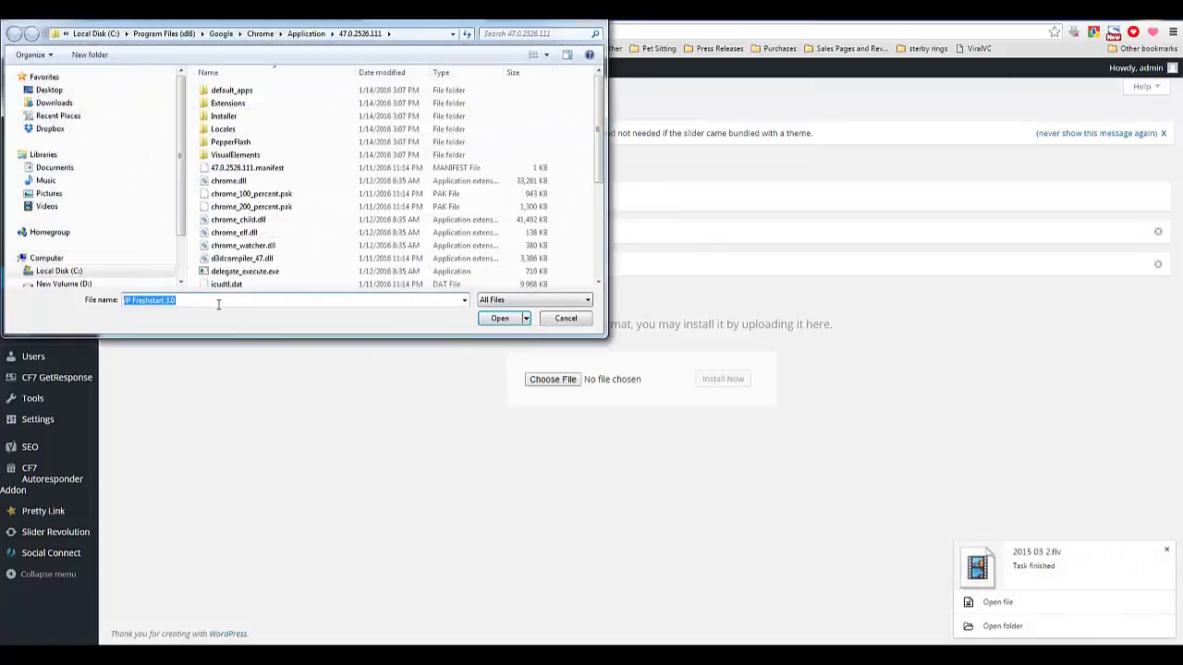
{"action": "right_click", "coordinate": [221, 305]}
{"action": "left_click", "coordinate": [252, 359]}
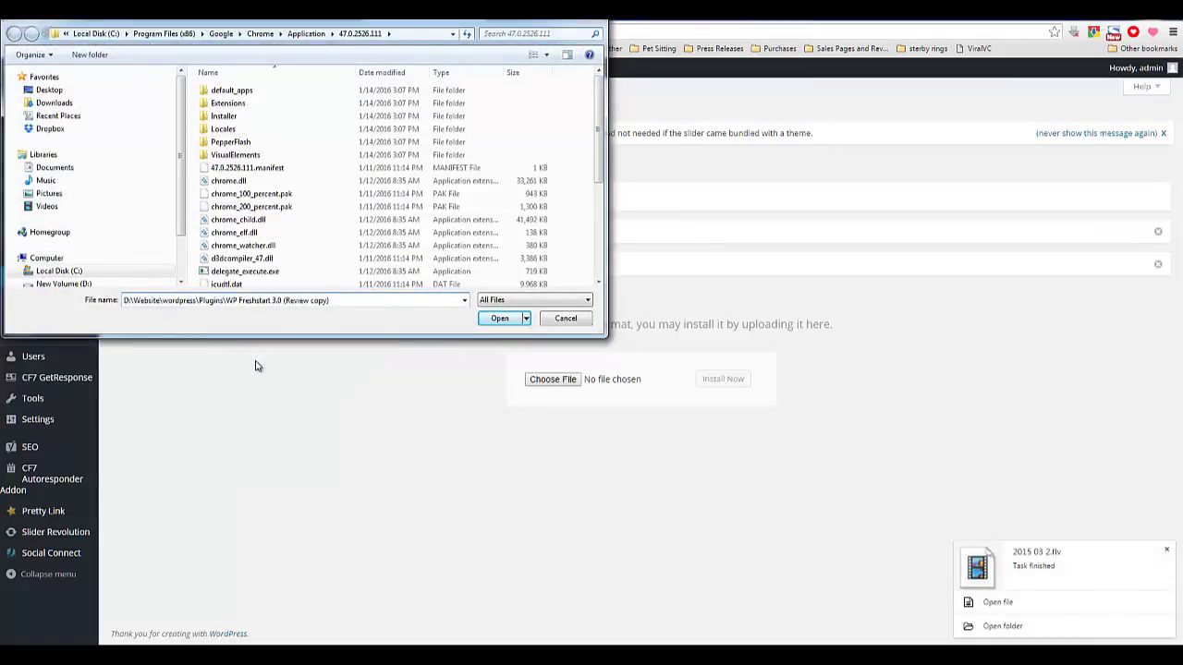
{"action": "key", "text": "Return"}
{"action": "left_click", "coordinate": [294, 90]}
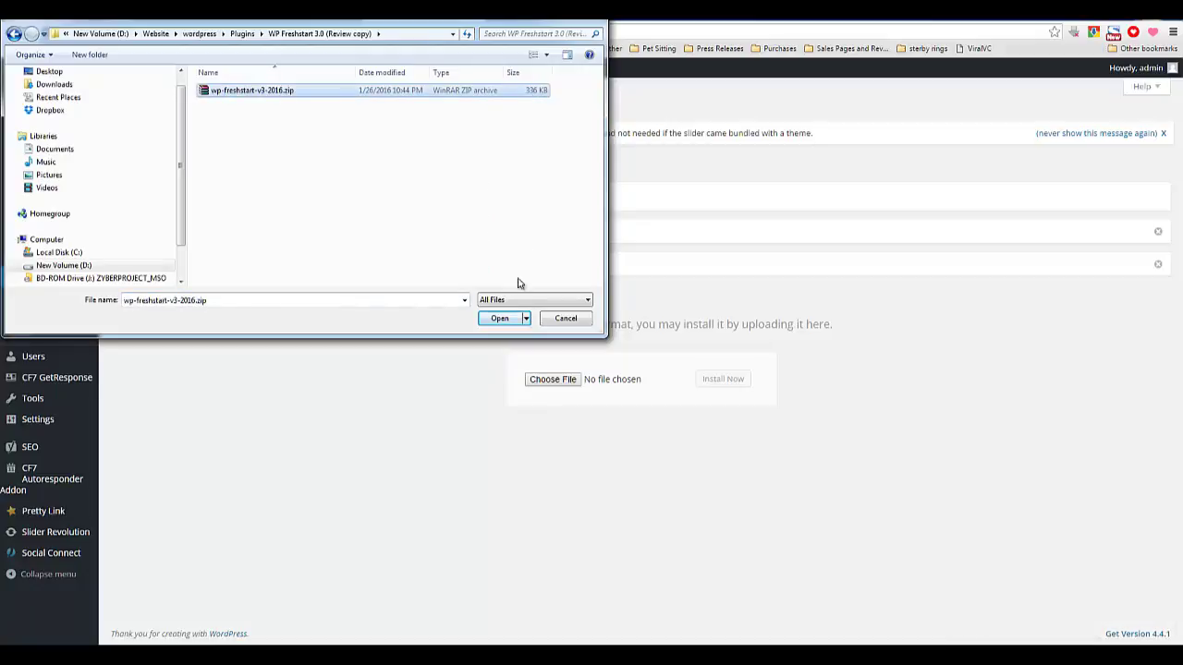
{"action": "left_click", "coordinate": [502, 320]}
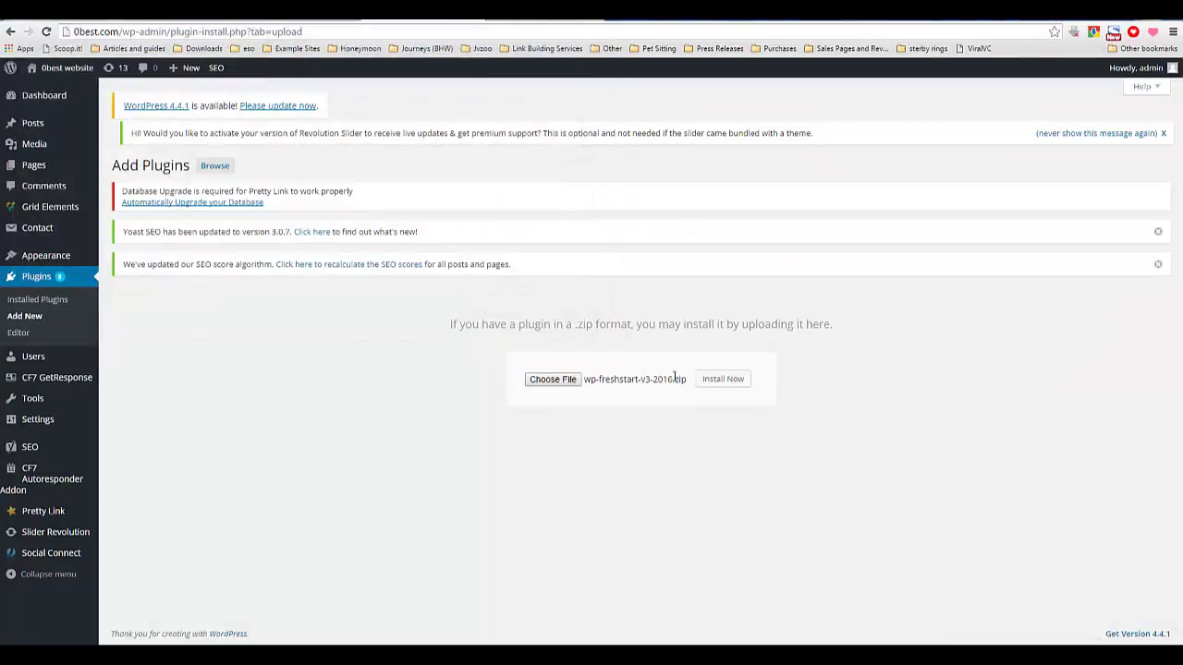
{"action": "left_click", "coordinate": [723, 379]}
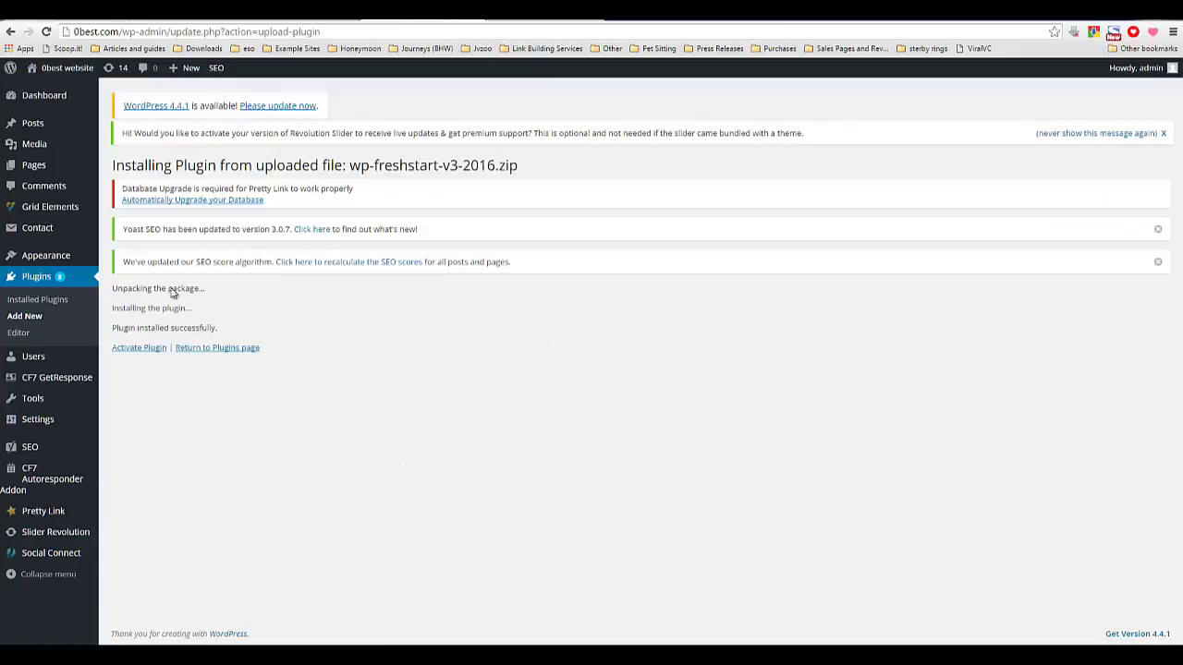
Step: Activate WP Freshstart and open its settings page from the admin sidebar
{"action": "left_click", "coordinate": [122, 350]}
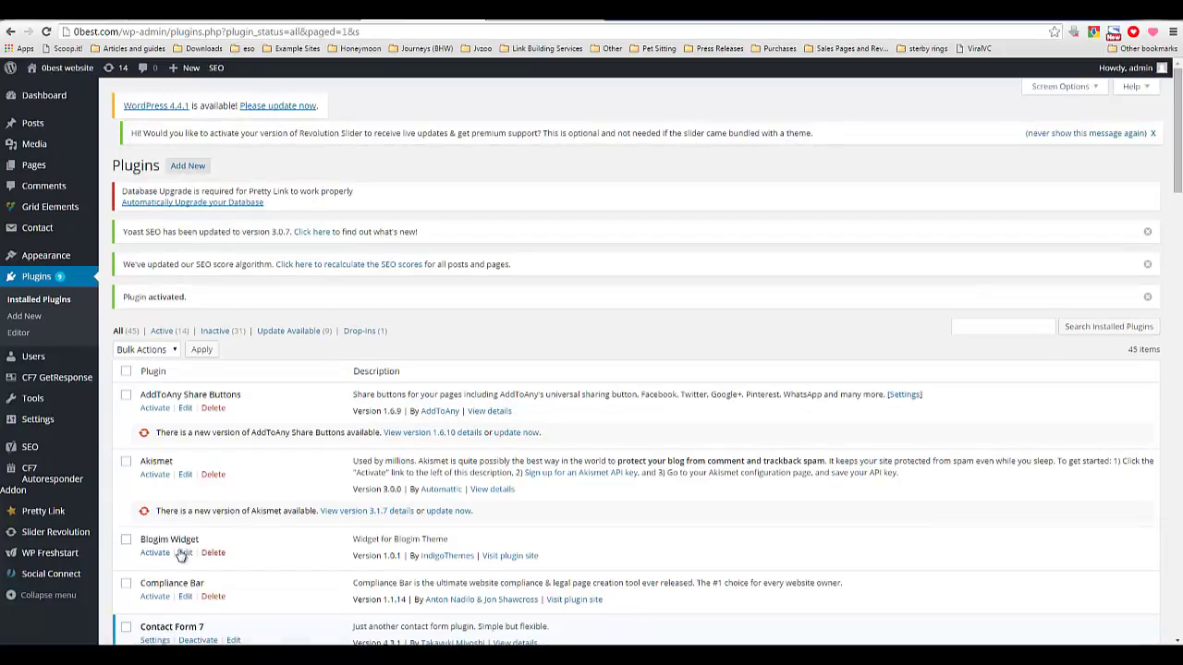
{"action": "left_click", "coordinate": [62, 554]}
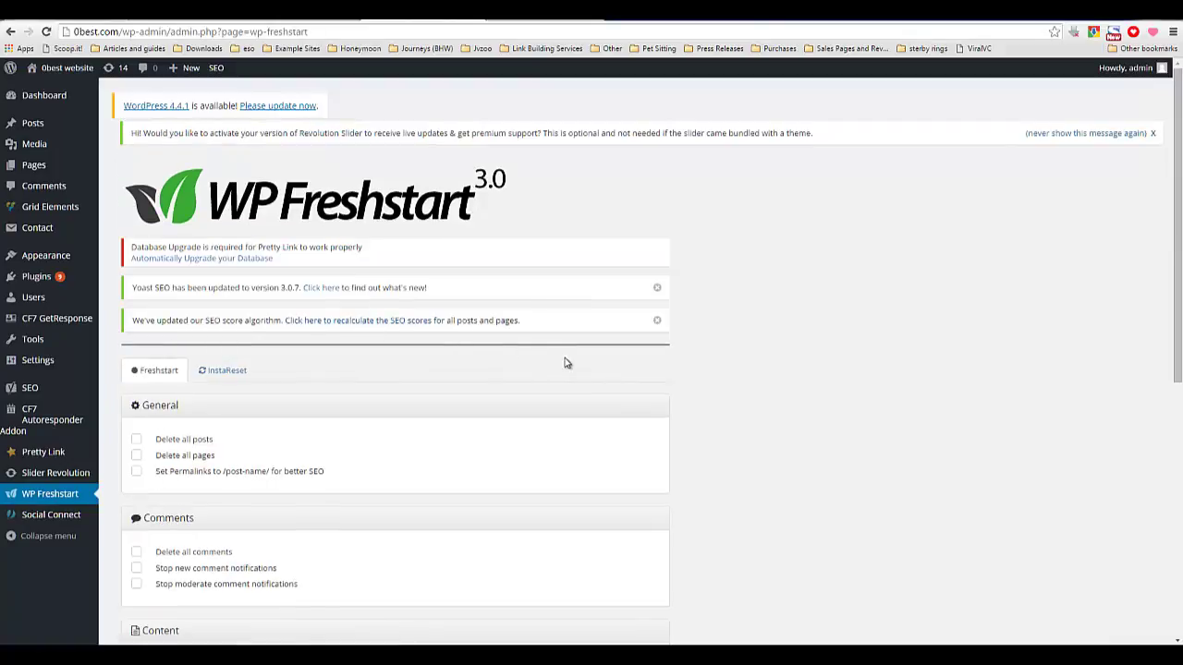
Step: Dismiss the Yoast SEO update notice and the SEO score algorithm notice
{"action": "scroll", "coordinate": [544, 542], "scroll_direction": "down", "scroll_amount": 5}
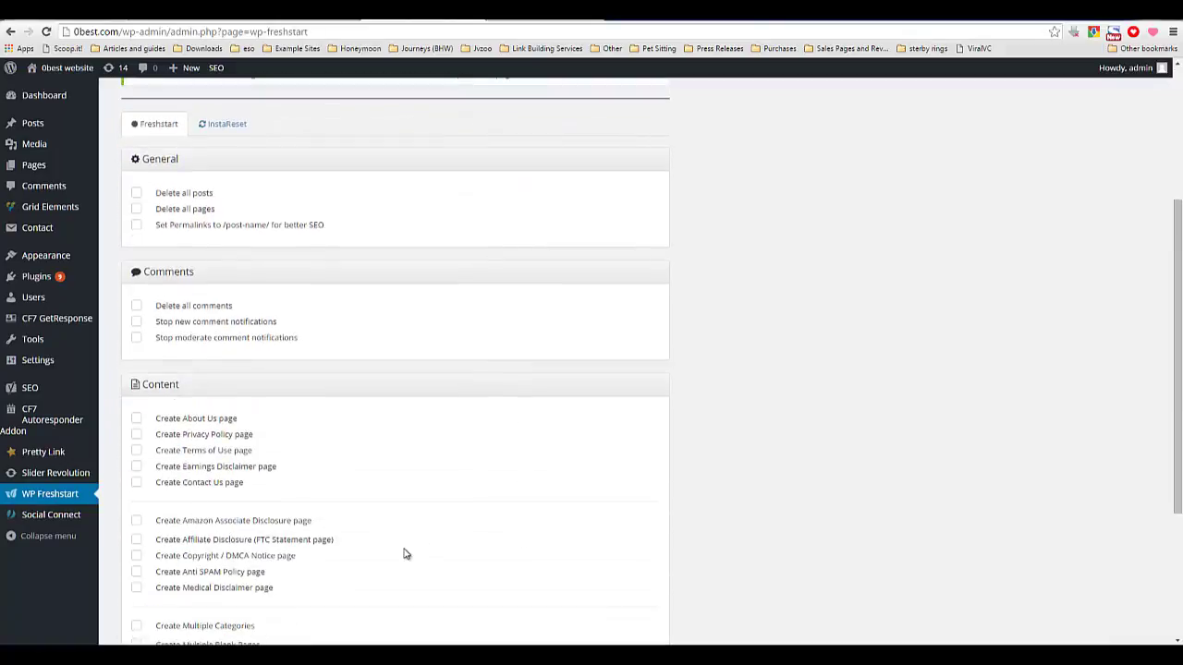
{"action": "scroll", "coordinate": [404, 549], "scroll_direction": "up", "scroll_amount": 5}
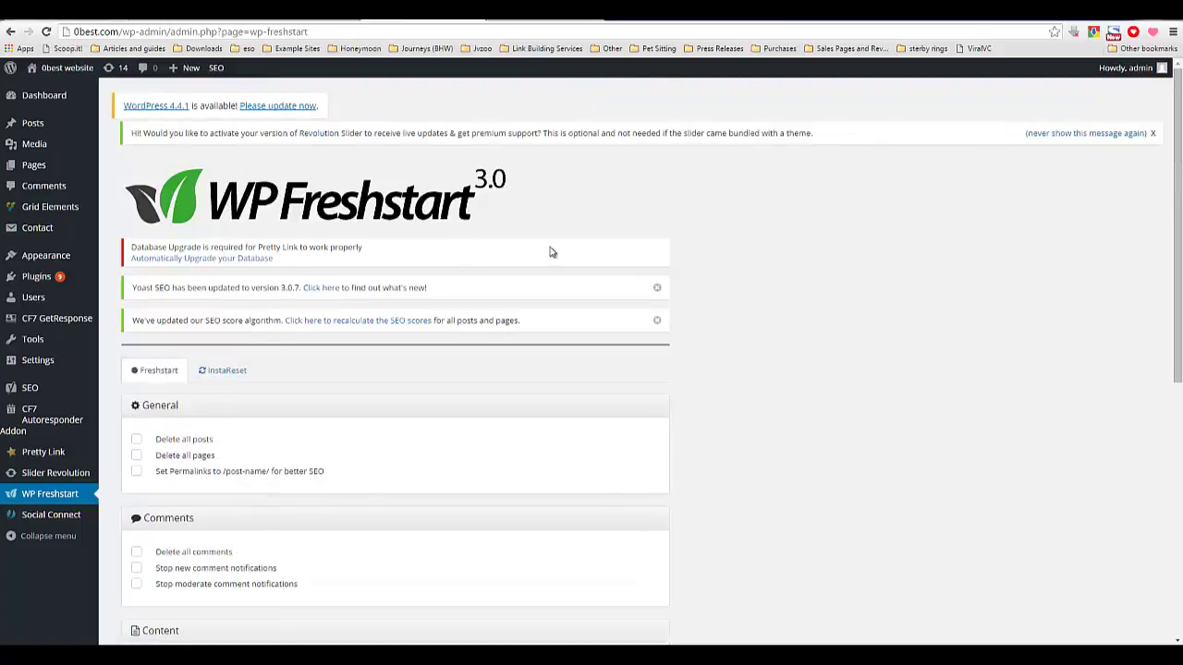
{"action": "left_click", "coordinate": [657, 287]}
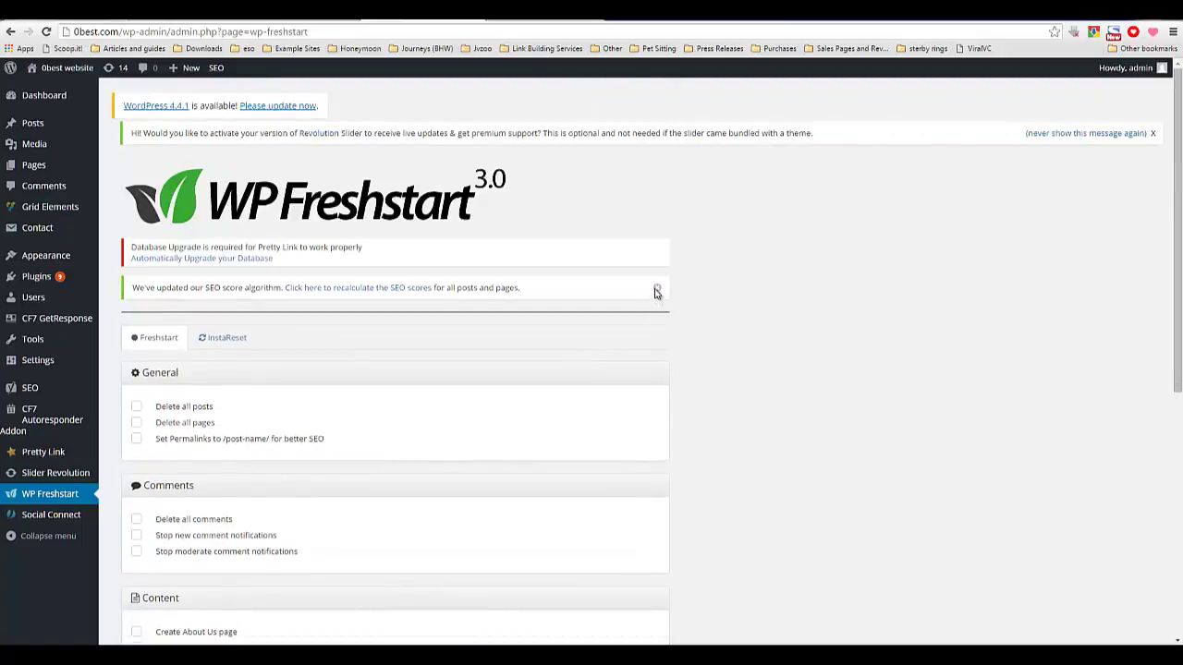
{"action": "left_click", "coordinate": [657, 294]}
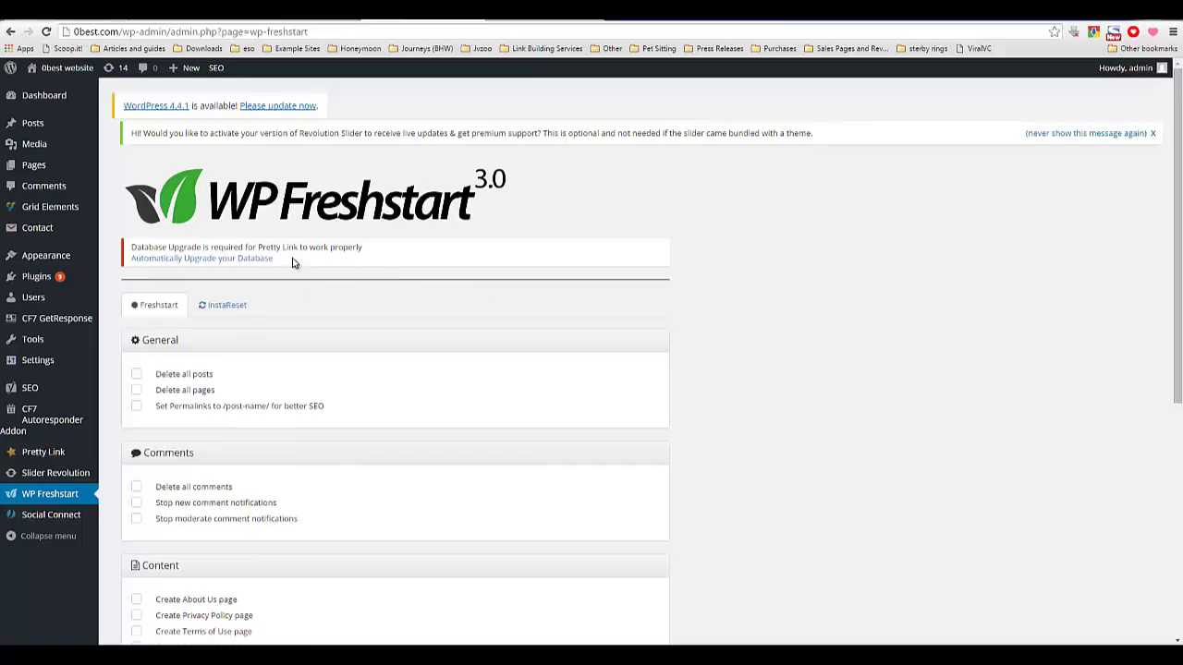
{"action": "scroll", "coordinate": [409, 271], "scroll_direction": "down", "scroll_amount": 1}
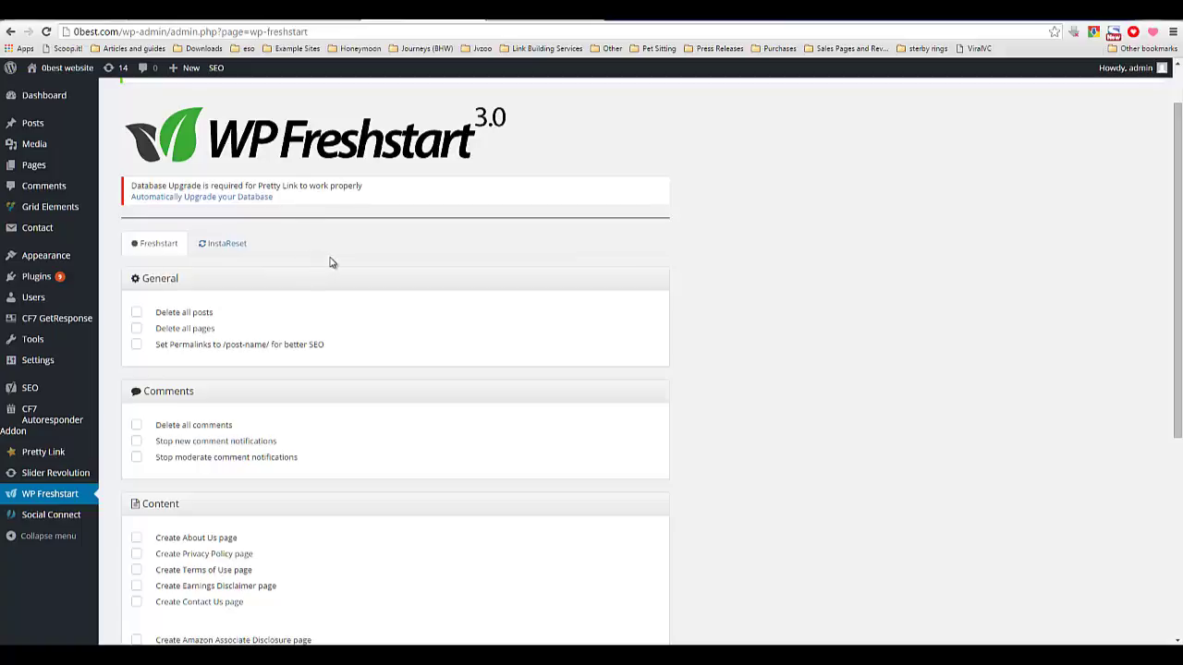
Step: Mark all posts, pages and comments for deletion, use /post-name/ permalinks, and stop comment notifications
{"action": "left_click", "coordinate": [137, 314]}
{"action": "left_click", "coordinate": [136, 330]}
{"action": "left_click", "coordinate": [137, 346]}
{"action": "scroll", "coordinate": [284, 363], "scroll_direction": "down", "scroll_amount": 1}
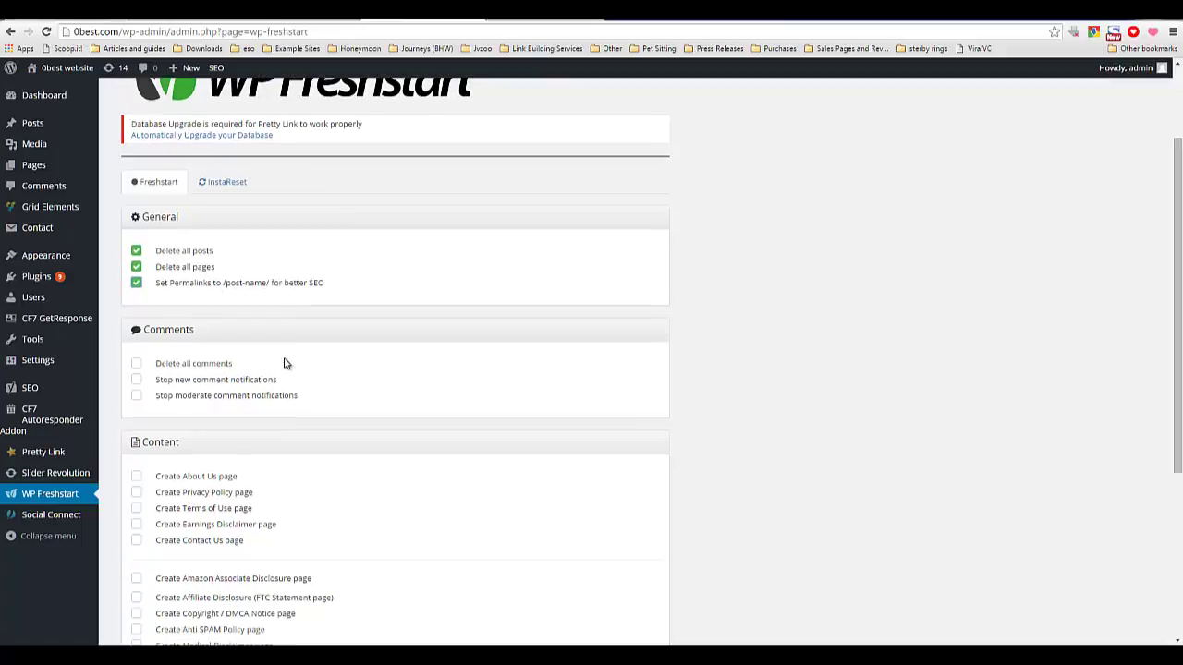
{"action": "left_click", "coordinate": [136, 364]}
{"action": "scroll", "coordinate": [219, 392], "scroll_direction": "down", "scroll_amount": 1}
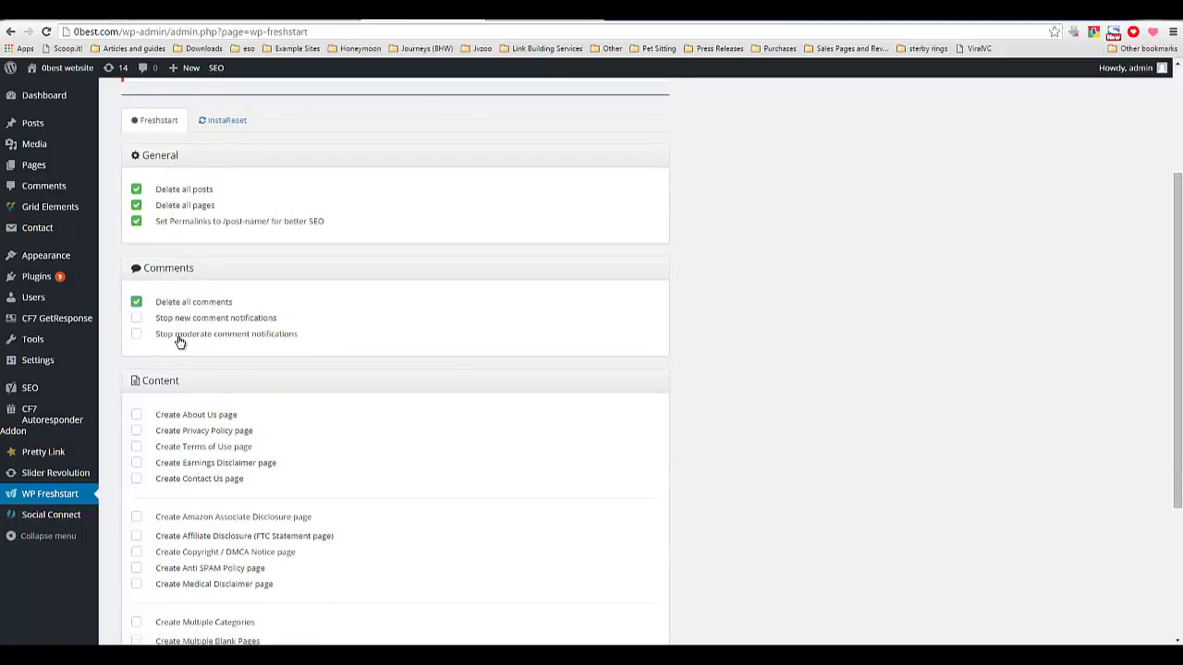
{"action": "left_click", "coordinate": [137, 318]}
{"action": "left_click", "coordinate": [136, 334]}
Step: Have About Us, Privacy Policy, Contact Us, Copyright / DMCA Notice and Anti SPAM Policy pages created
{"action": "scroll", "coordinate": [232, 357], "scroll_direction": "down", "scroll_amount": 1}
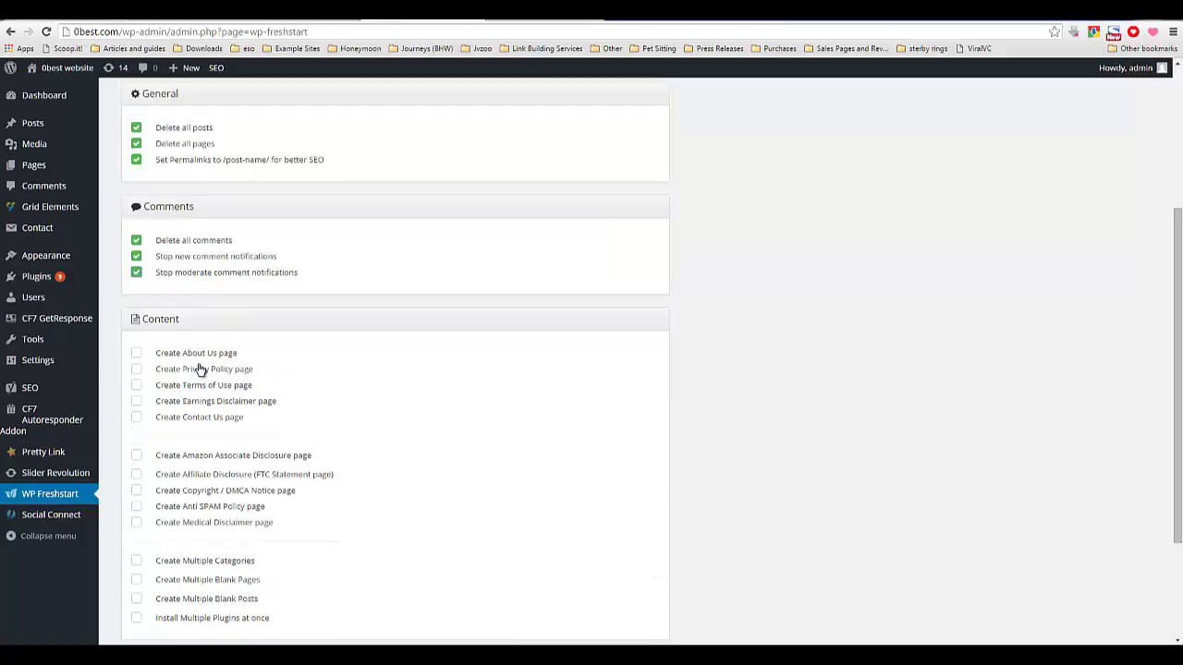
{"action": "scroll", "coordinate": [266, 368], "scroll_direction": "down", "scroll_amount": 2}
{"action": "scroll", "coordinate": [266, 368], "scroll_direction": "down", "scroll_amount": 1}
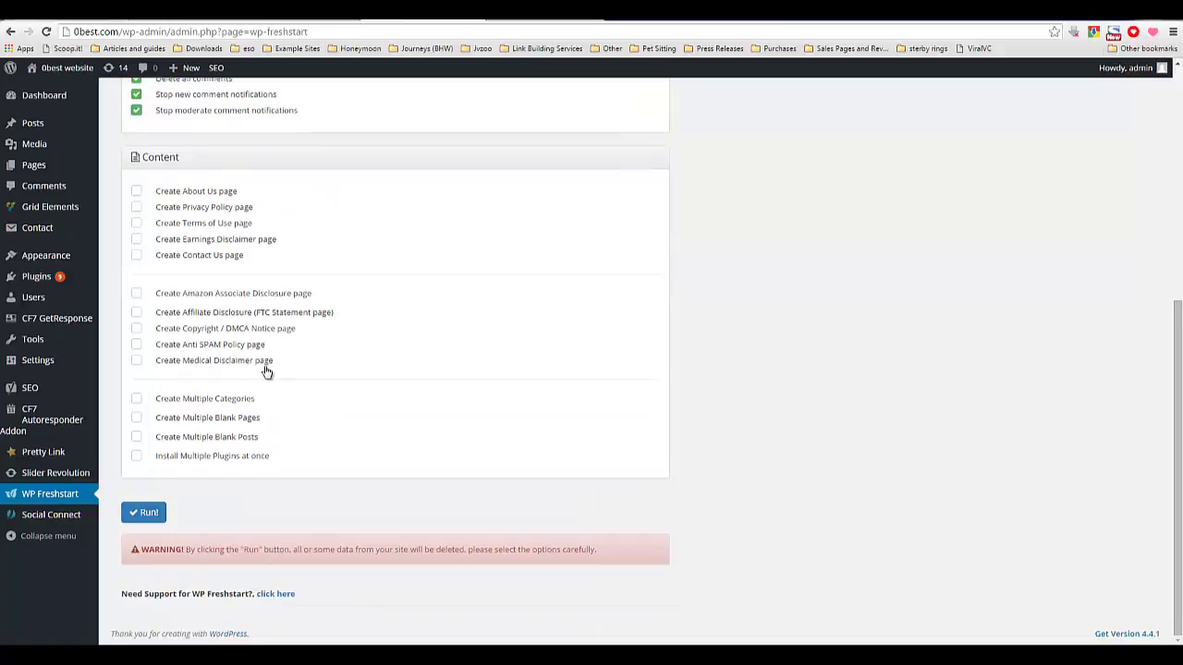
{"action": "left_click", "coordinate": [137, 192]}
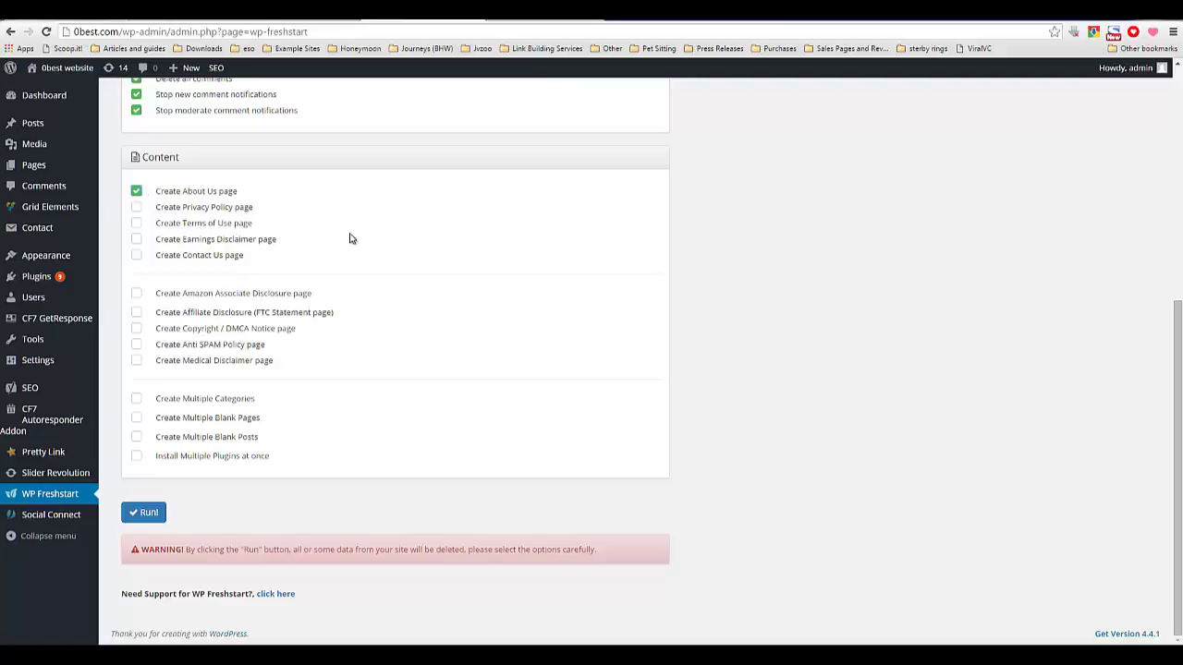
{"action": "left_click", "coordinate": [136, 207]}
{"action": "left_click", "coordinate": [136, 255]}
{"action": "left_click", "coordinate": [138, 330]}
{"action": "left_click", "coordinate": [136, 331]}
{"action": "left_click", "coordinate": [136, 330]}
{"action": "left_click", "coordinate": [136, 343]}
Step: Tick Create Multiple Categories and replace the sample names with health, fitness, diet
{"action": "left_click", "coordinate": [137, 401]}
{"action": "left_click", "coordinate": [318, 434]}
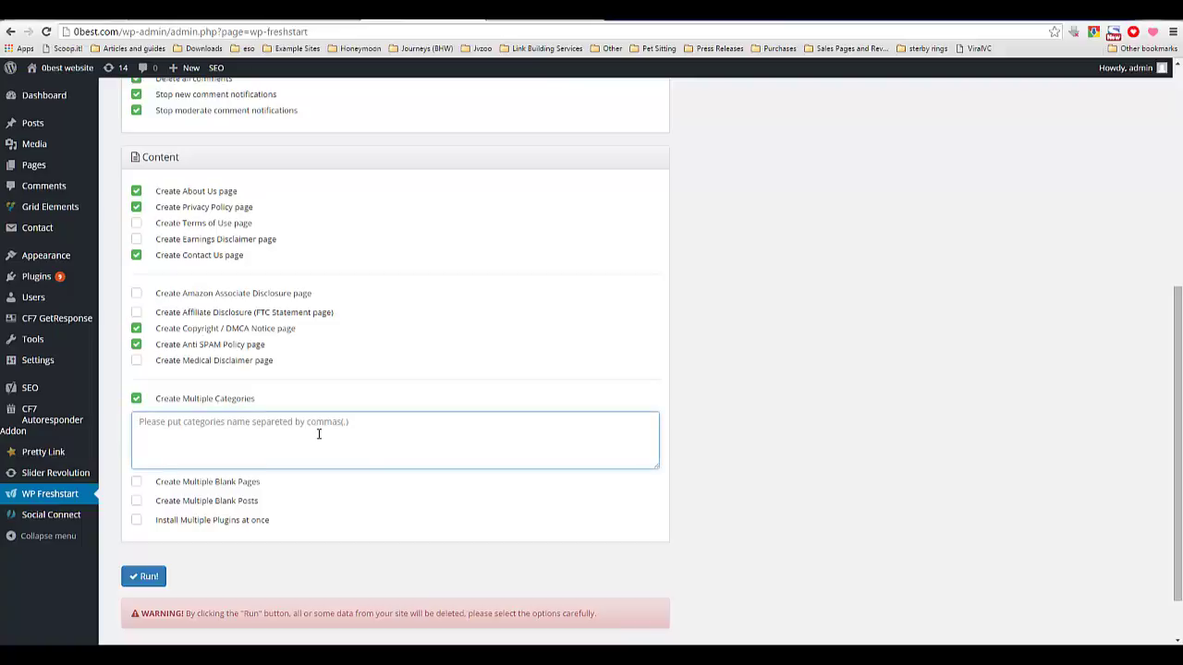
{"action": "type", "text": "cate"}
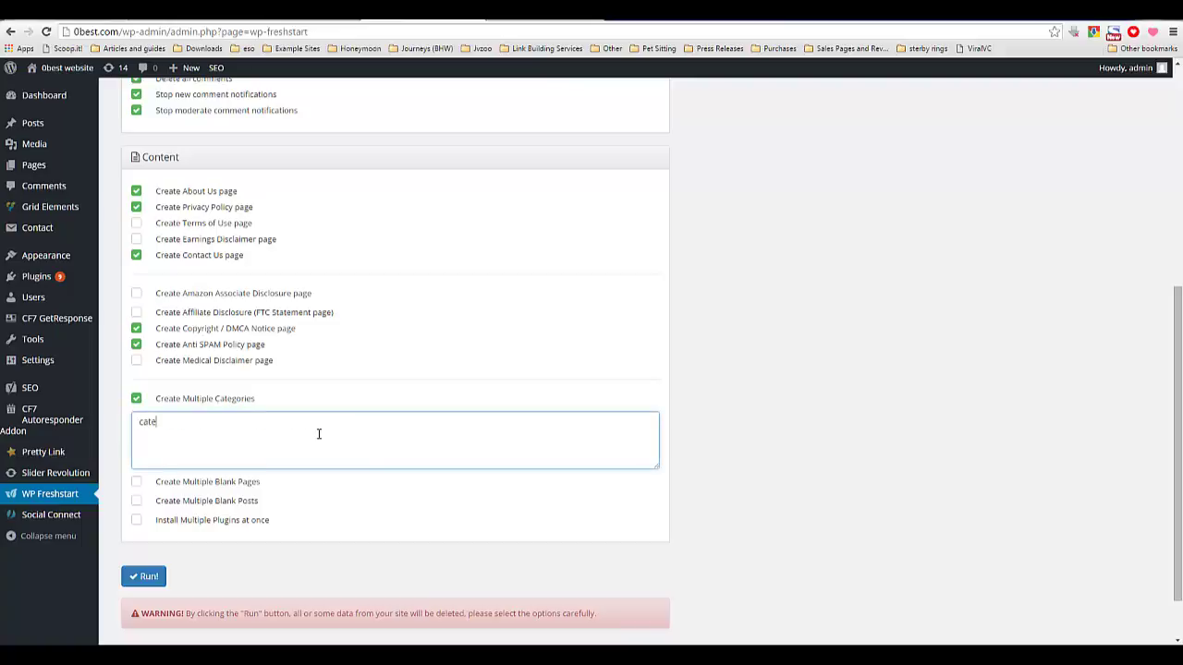
{"action": "type", "text": "gory1, category2, category 3"}
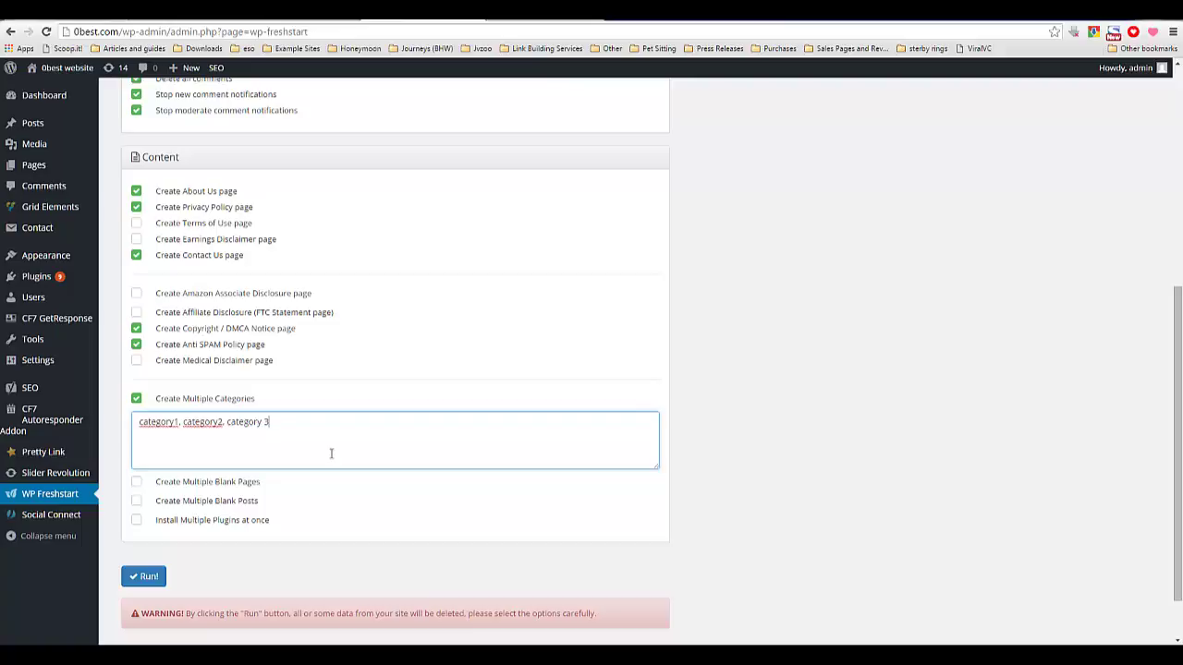
{"action": "left_click_drag", "start_coordinate": [291, 425], "coordinate": [143, 424]}
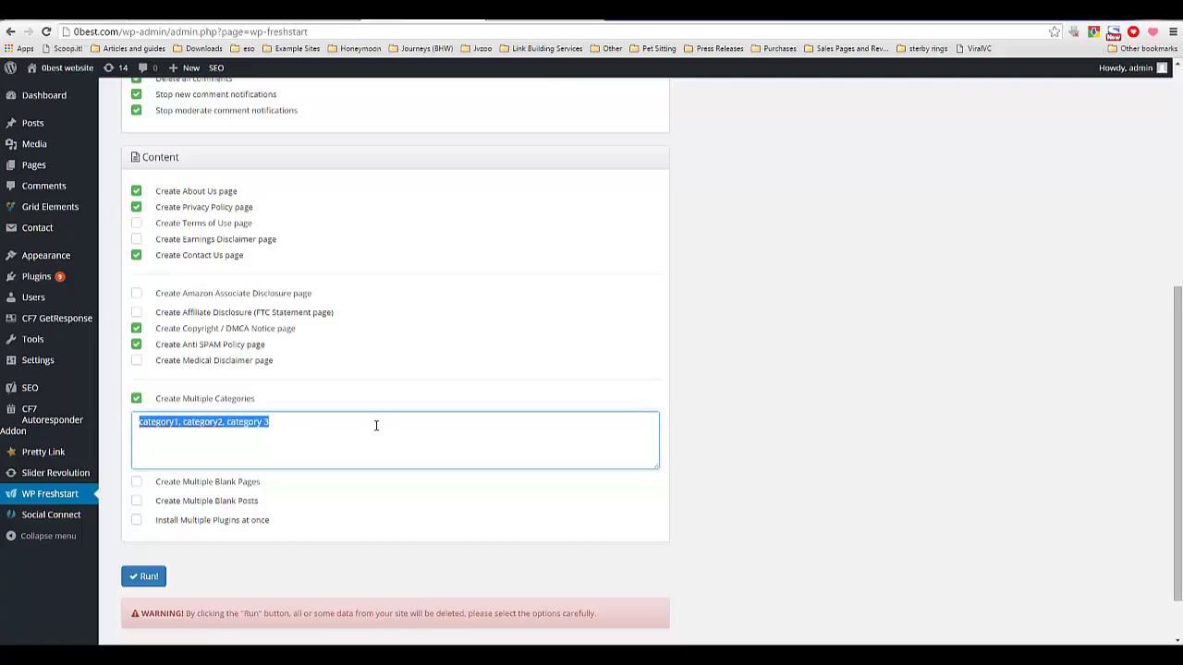
{"action": "type", "text": "health, fitness, diet"}
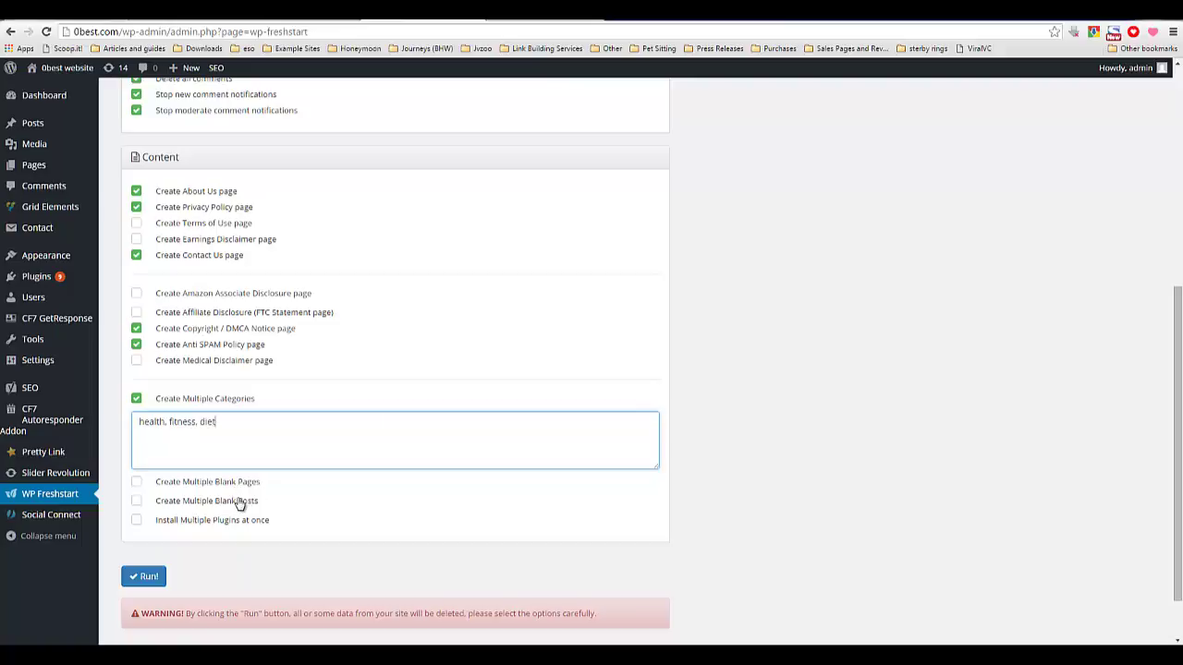
{"action": "scroll", "coordinate": [256, 499], "scroll_direction": "down", "scroll_amount": 1}
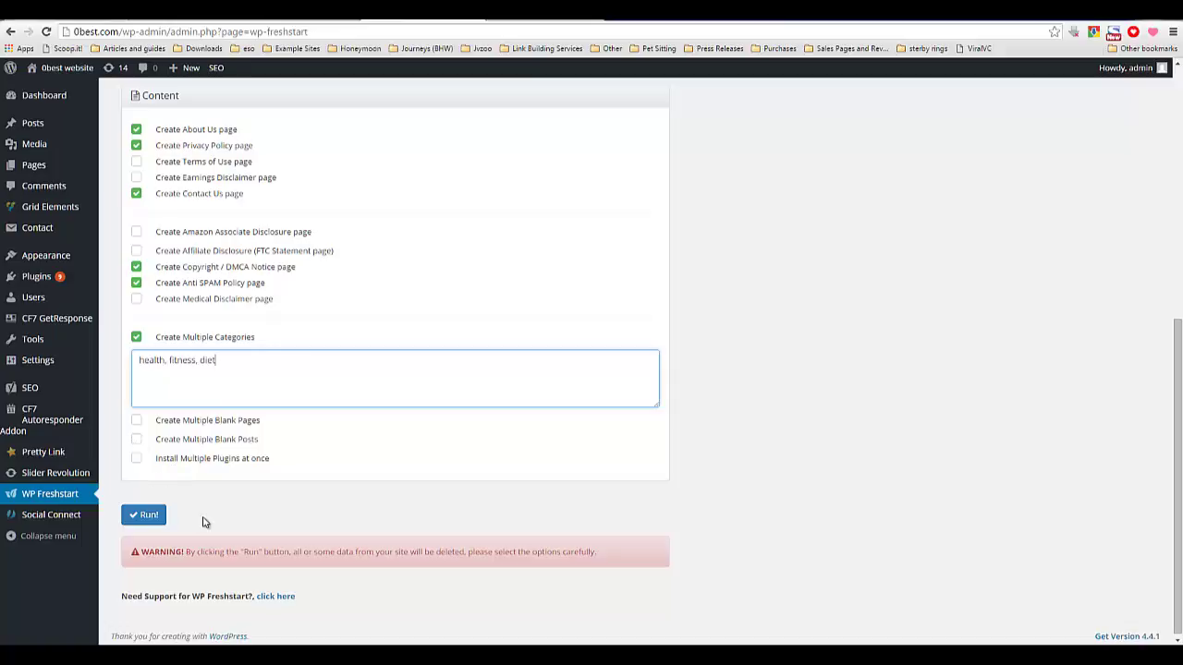
Step: Tick Create Multiple Blank Posts and enter 'top 10 healthy foods, top 5 gym routines'
{"action": "left_click", "coordinate": [137, 440]}
{"action": "left_click", "coordinate": [193, 466]}
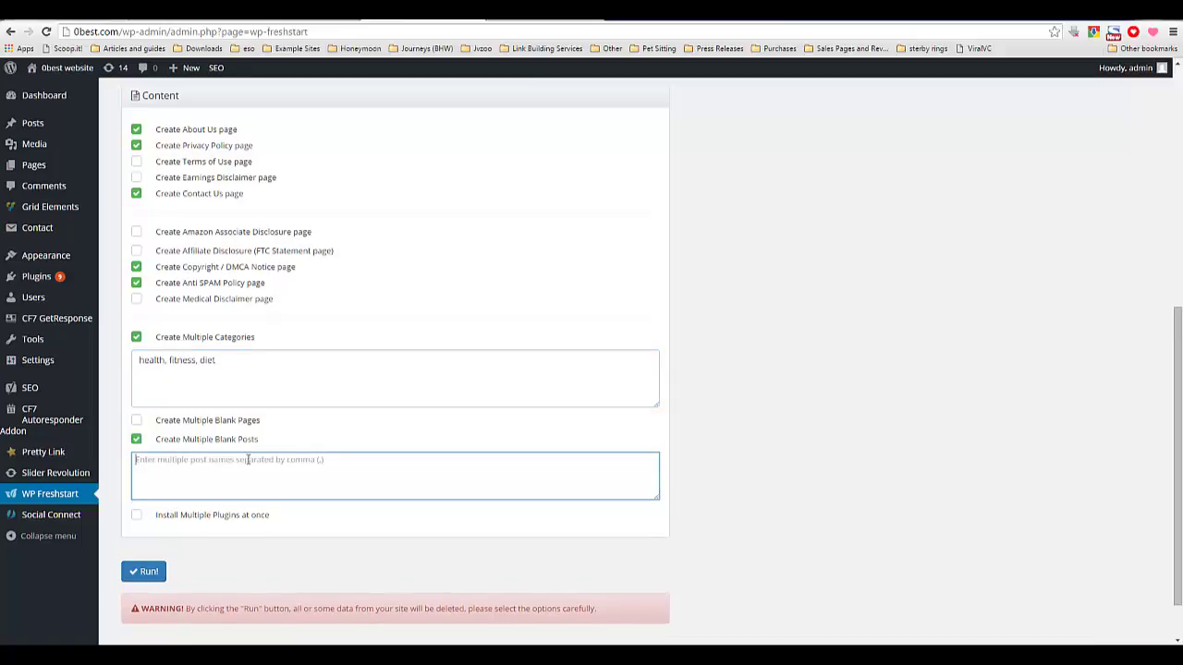
{"action": "type", "text": "top 10 healthy foods"}
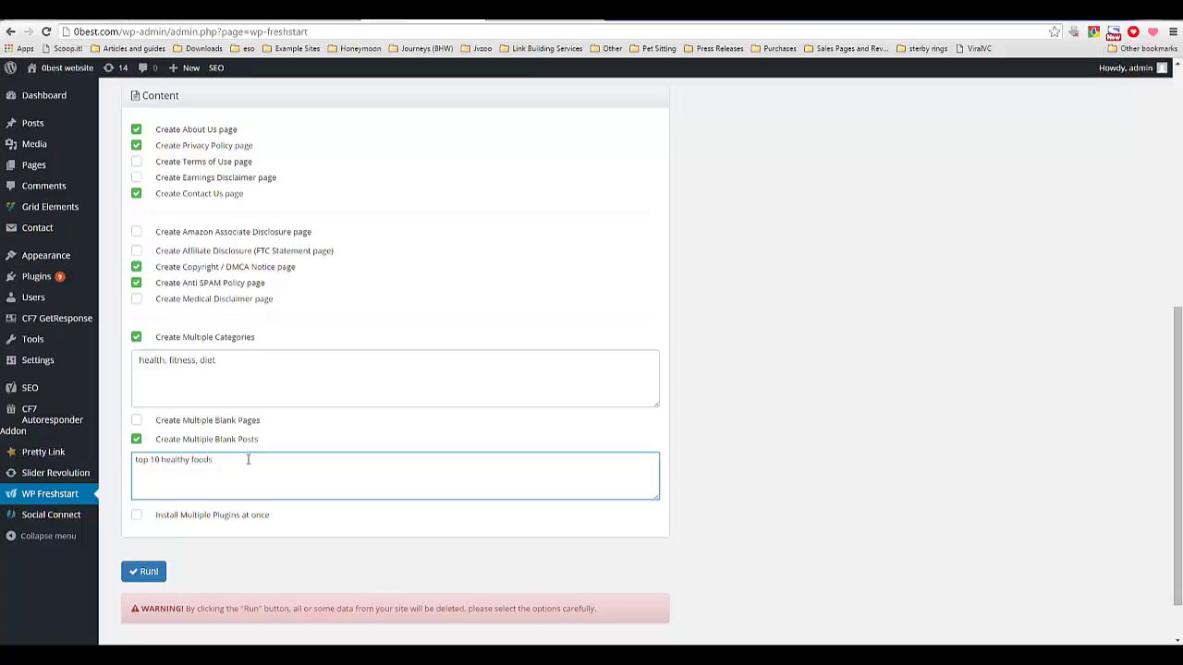
{"action": "type", "text": ", top 5 gym routines"}
Step: Capitalise the blank post titles to Top 10 Healthy Foods and Top 5 Gym Routines
{"action": "double_click", "coordinate": [246, 459]}
{"action": "left_click", "coordinate": [296, 459], "text": "shift"}
{"action": "left_click", "coordinate": [218, 459]}
{"action": "left_click_drag", "start_coordinate": [313, 466], "coordinate": [137, 469]}
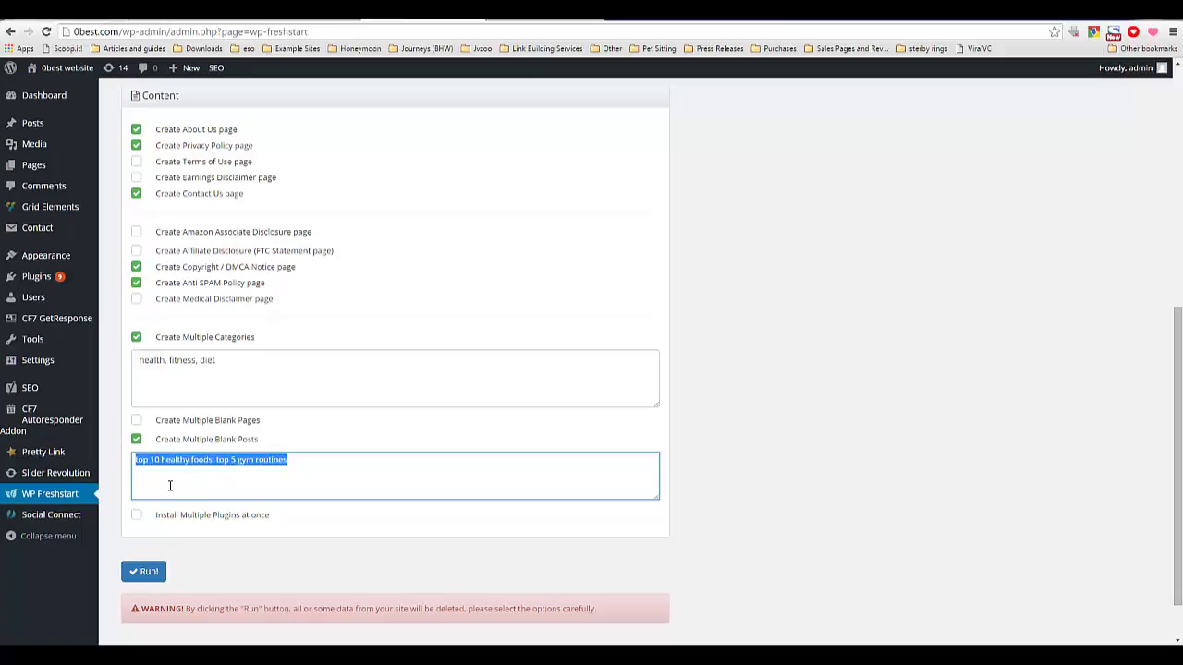
{"action": "left_click", "coordinate": [173, 478]}
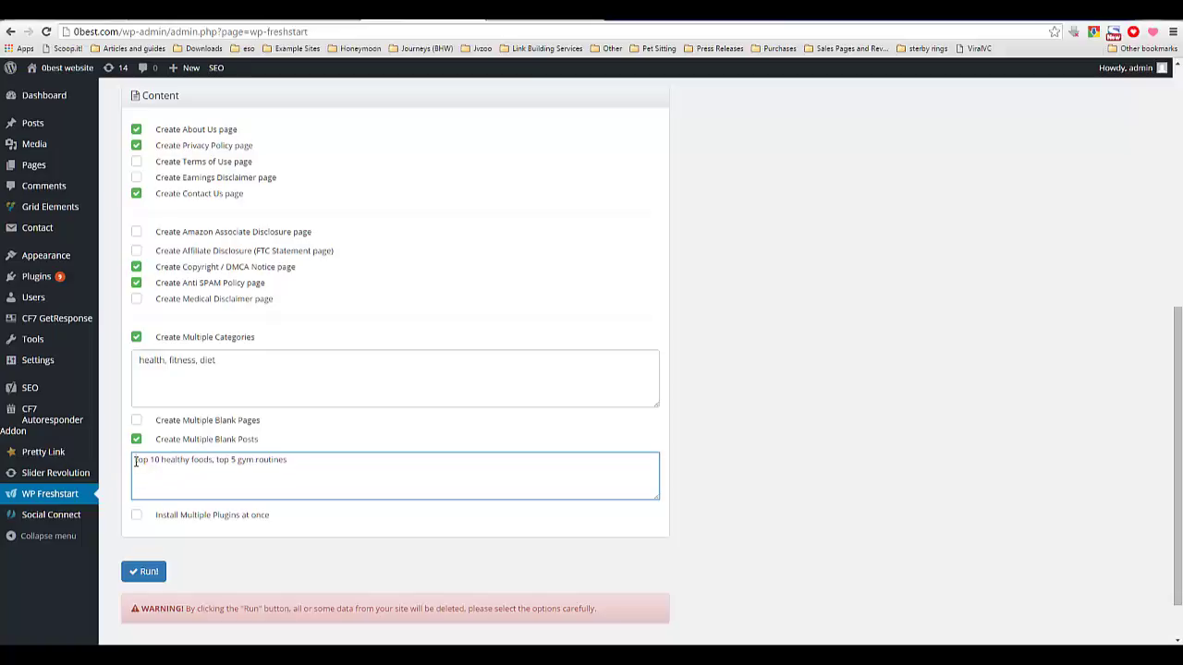
{"action": "left_click_drag", "start_coordinate": [135, 463], "coordinate": [288, 462]}
{"action": "left_click", "coordinate": [258, 462]}
{"action": "left_click", "coordinate": [136, 460]}
{"action": "key", "text": "shift+Right"}
{"action": "type", "text": "T"}
{"action": "type", "text": "H"}
{"action": "type", "text": "F"}
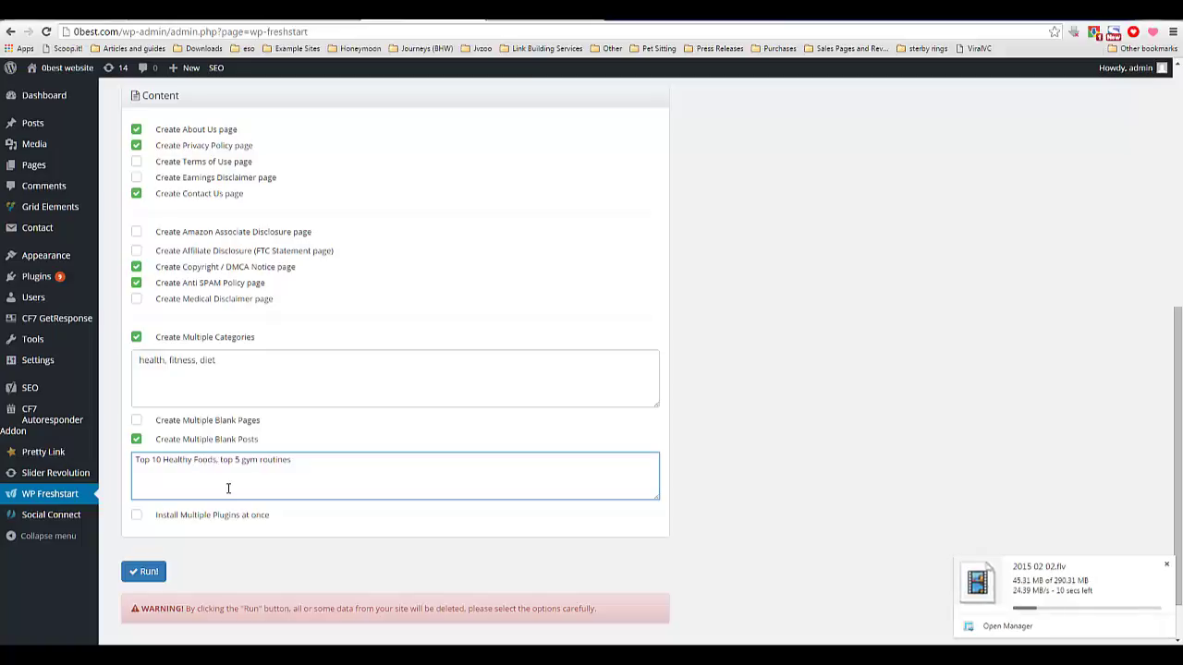
{"action": "type", "text": "T"}
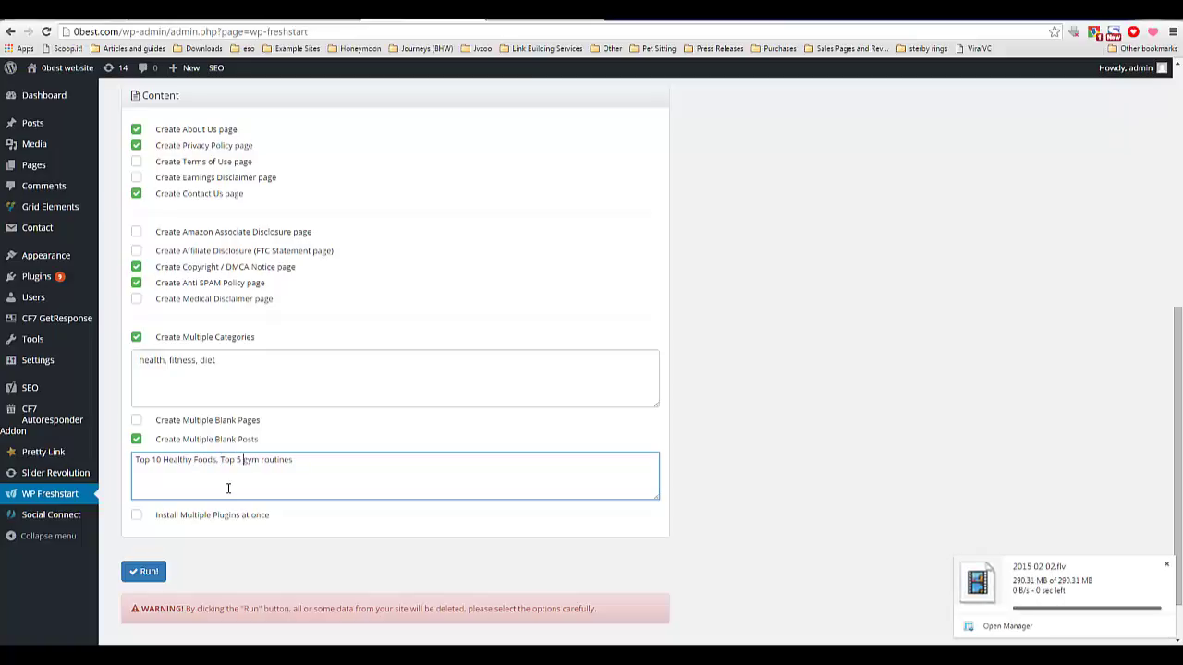
{"action": "type", "text": "G"}
{"action": "type", "text": "R"}
{"action": "left_click", "coordinate": [722, 455]}
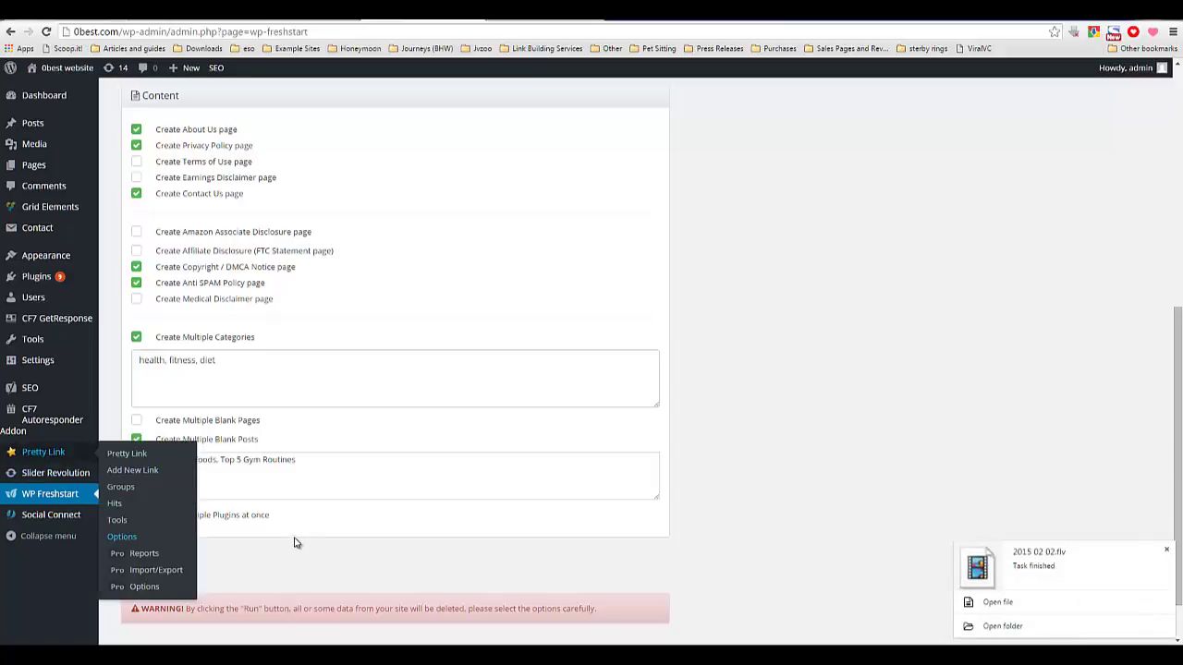
Step: Enable installing multiple plugins and load the recommended plugin URLs into the list
{"action": "left_click", "coordinate": [138, 516]}
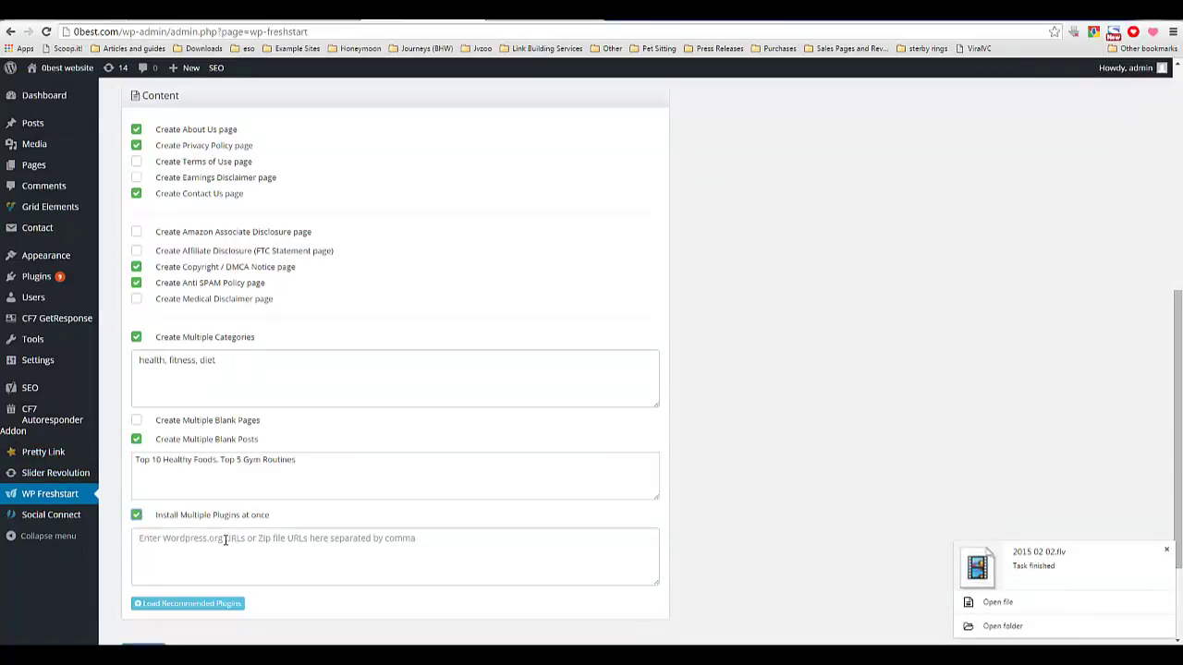
{"action": "scroll", "coordinate": [222, 560], "scroll_direction": "down", "scroll_amount": 1}
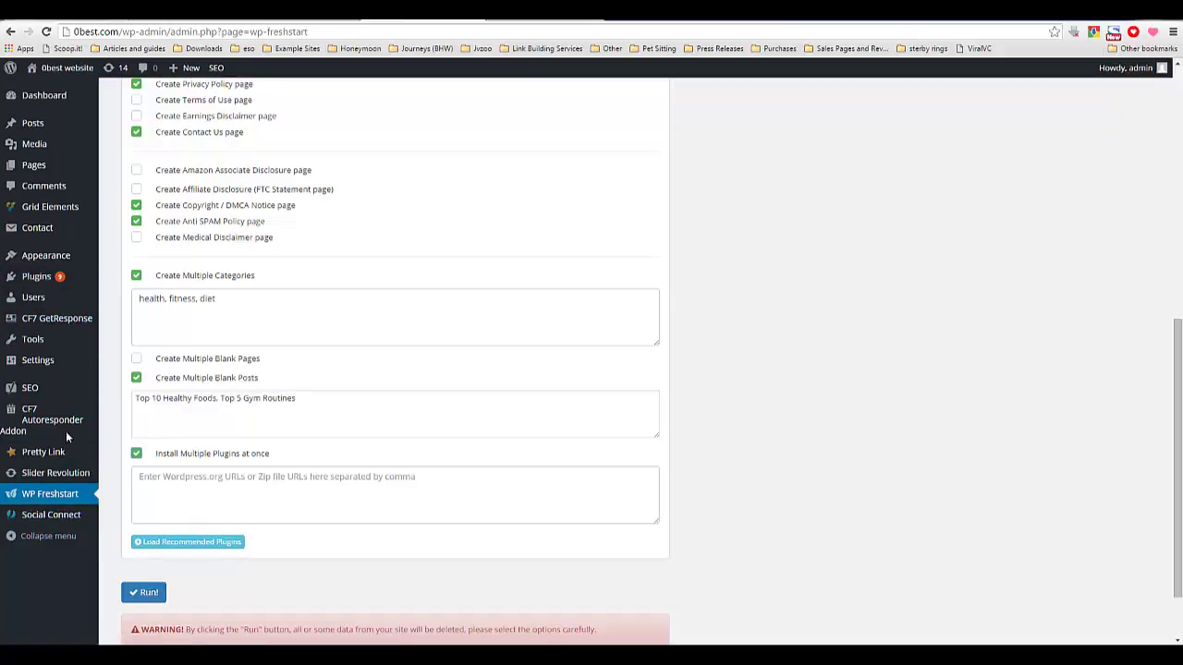
{"action": "left_click", "coordinate": [211, 509]}
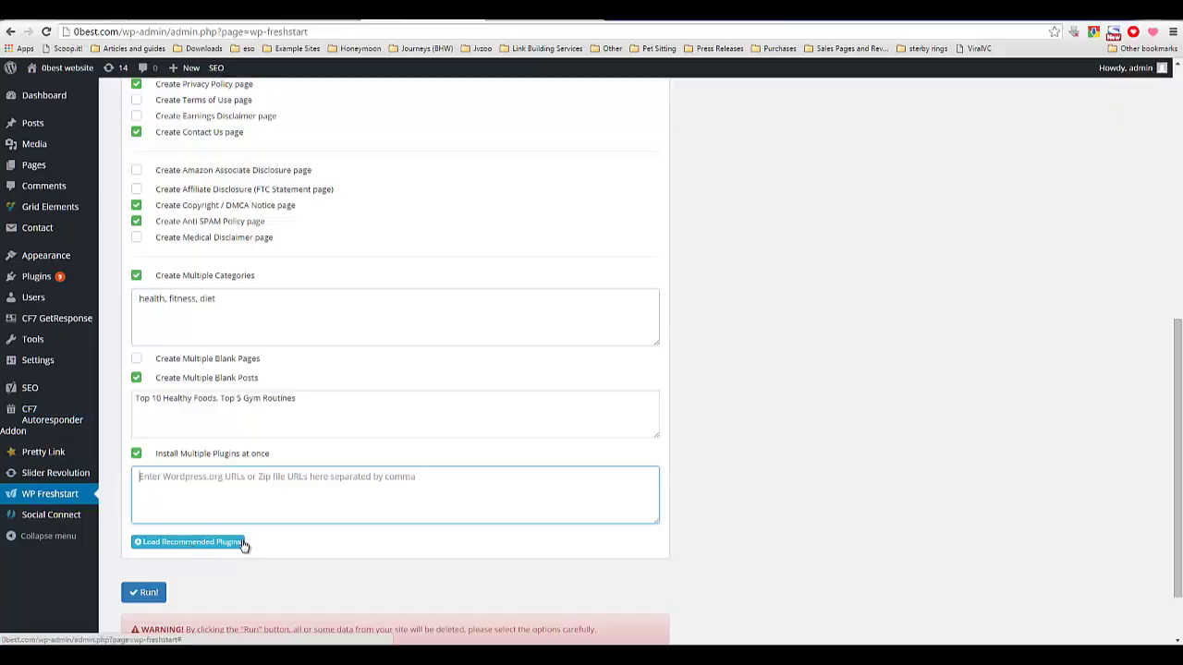
{"action": "left_click", "coordinate": [144, 545]}
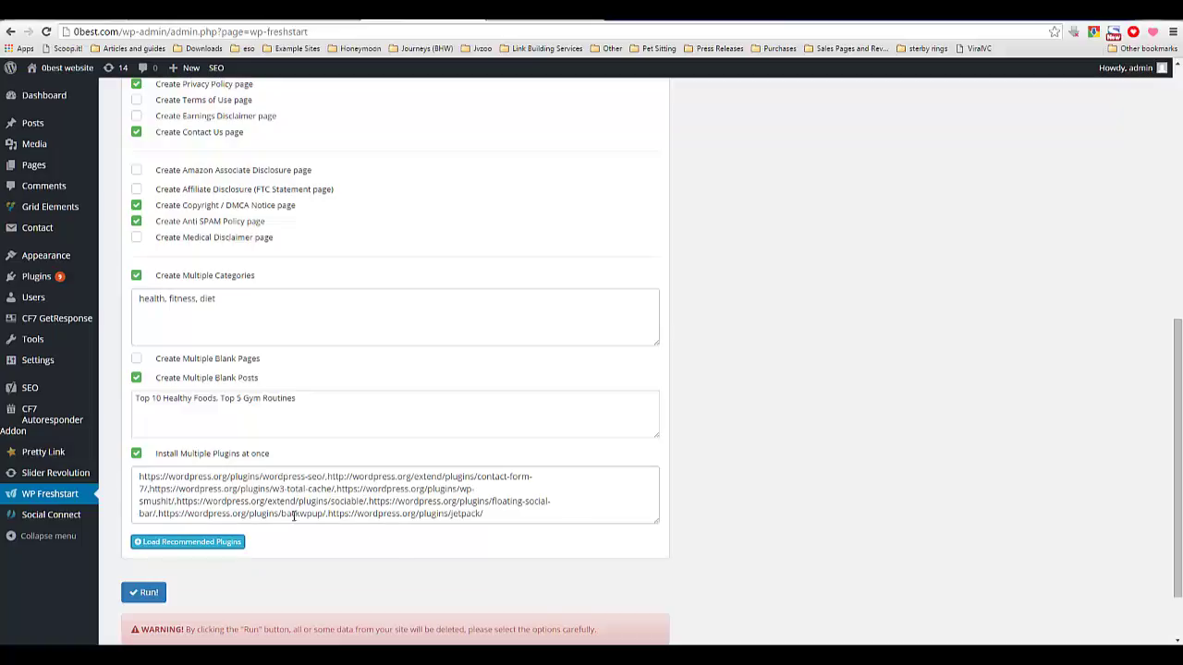
Step: Delete the backwpup, jetpack and other URLs, keeping only sociable and floating-social-bar
{"action": "left_click_drag", "start_coordinate": [498, 514], "coordinate": [173, 519]}
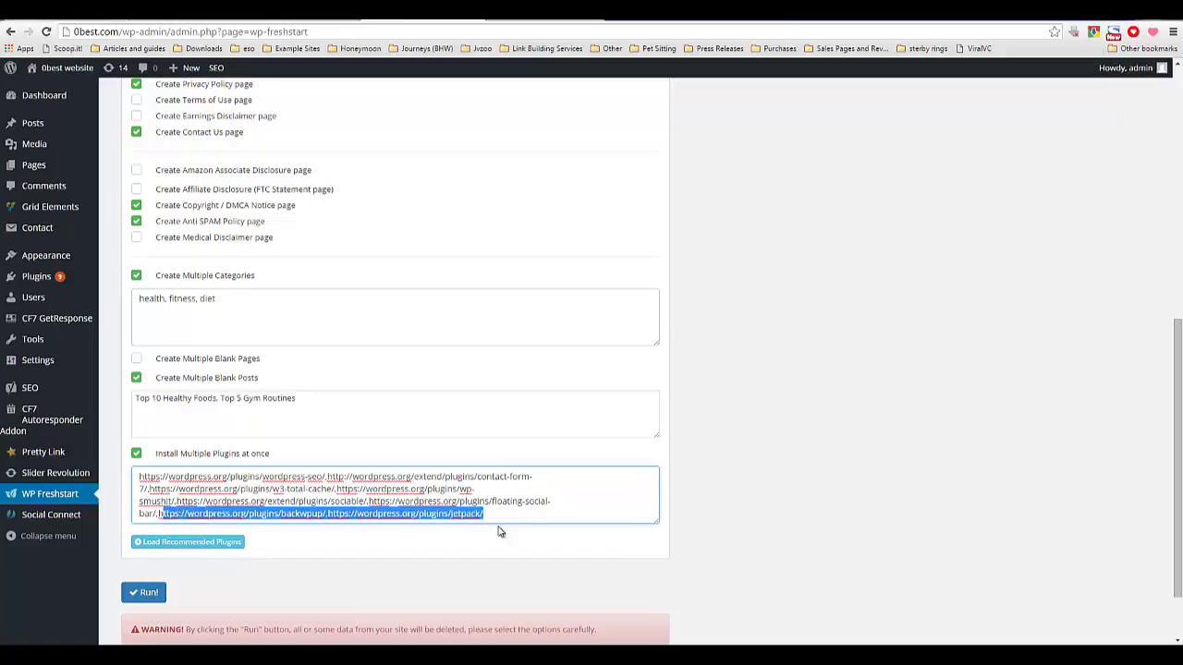
{"action": "double_click", "coordinate": [471, 513]}
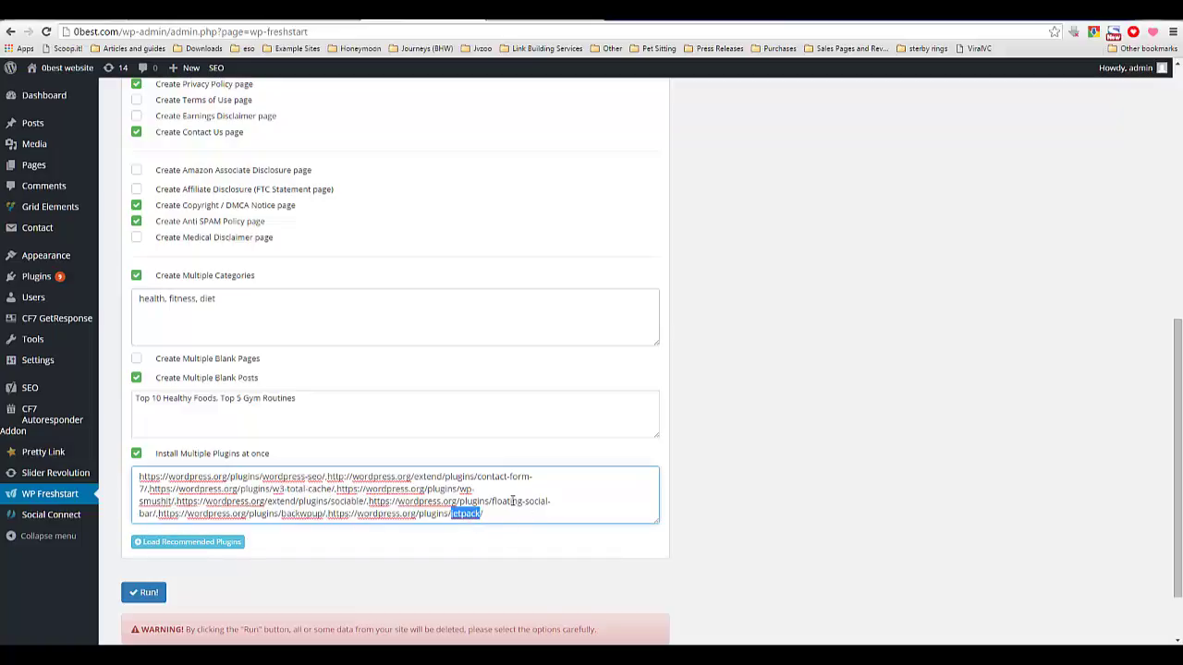
{"action": "left_click_drag", "start_coordinate": [523, 514], "coordinate": [157, 529]}
{"action": "key", "text": "BackSpace"}
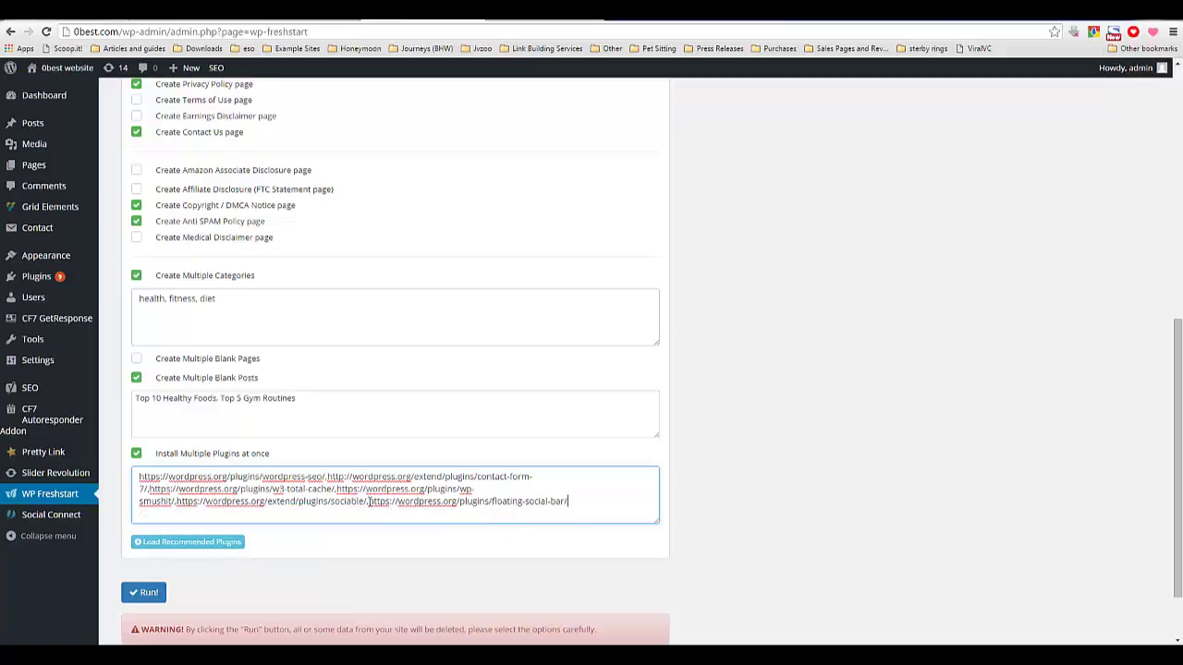
{"action": "left_click_drag", "start_coordinate": [369, 501], "coordinate": [364, 501]}
{"action": "left_click", "coordinate": [367, 501]}
{"action": "left_click_drag", "start_coordinate": [161, 501], "coordinate": [139, 477]}
{"action": "key", "text": "BackSpace"}
{"action": "double_click", "coordinate": [304, 477]}
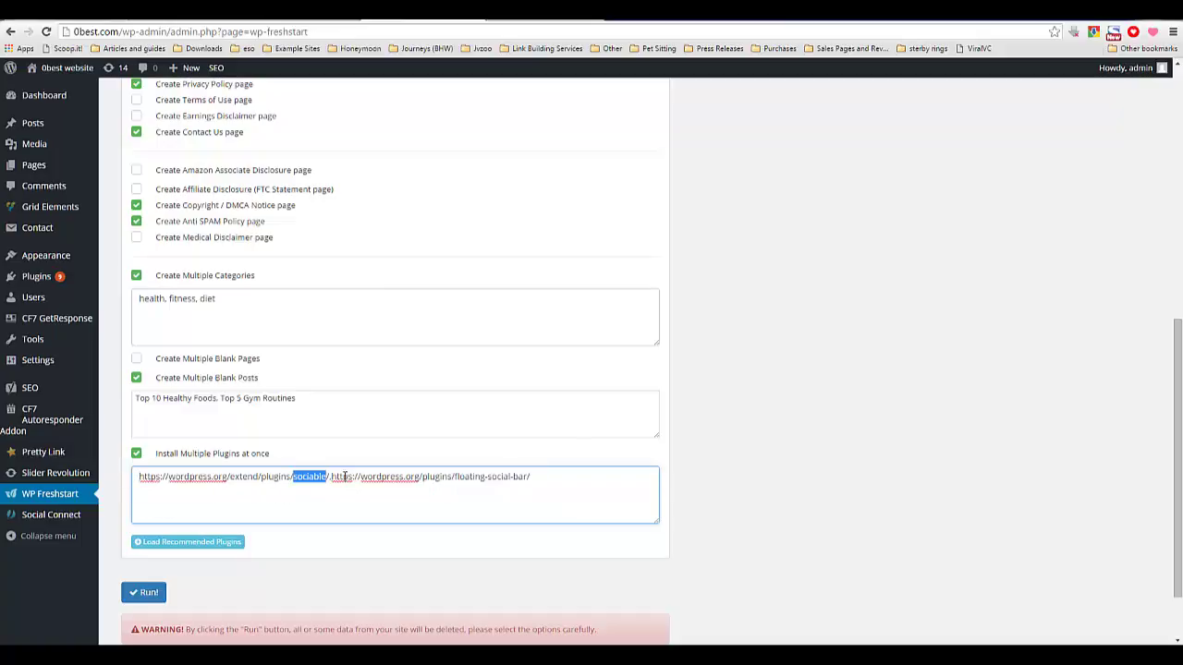
{"action": "left_click_drag", "start_coordinate": [456, 477], "coordinate": [533, 476]}
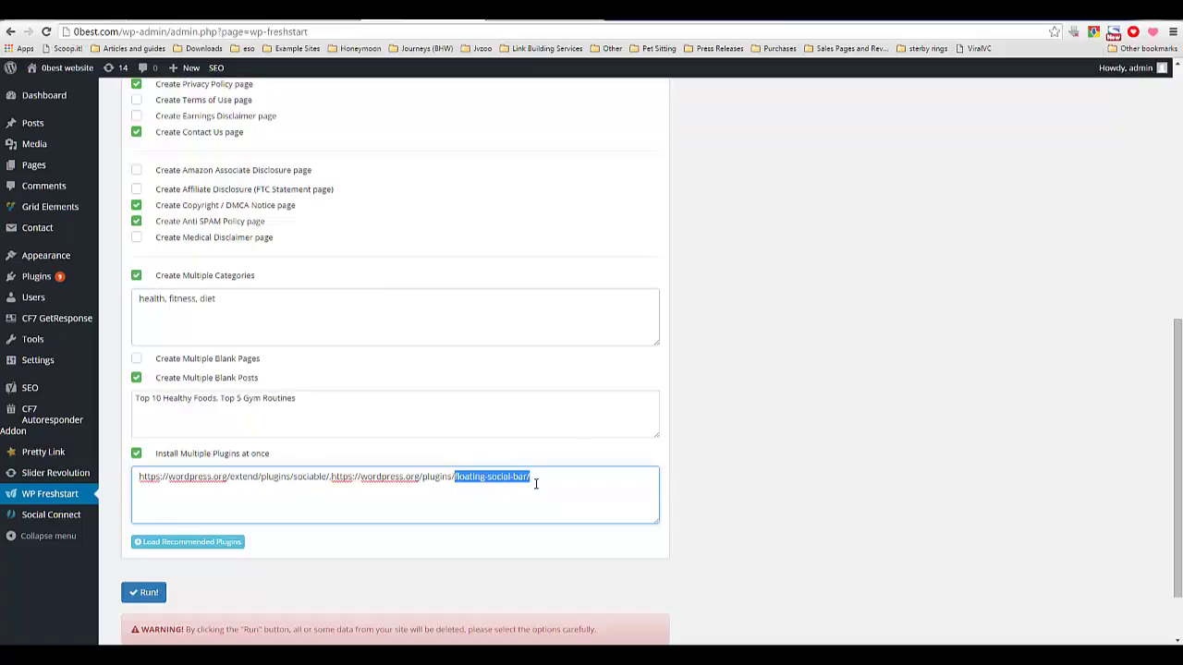
{"action": "left_click", "coordinate": [247, 508]}
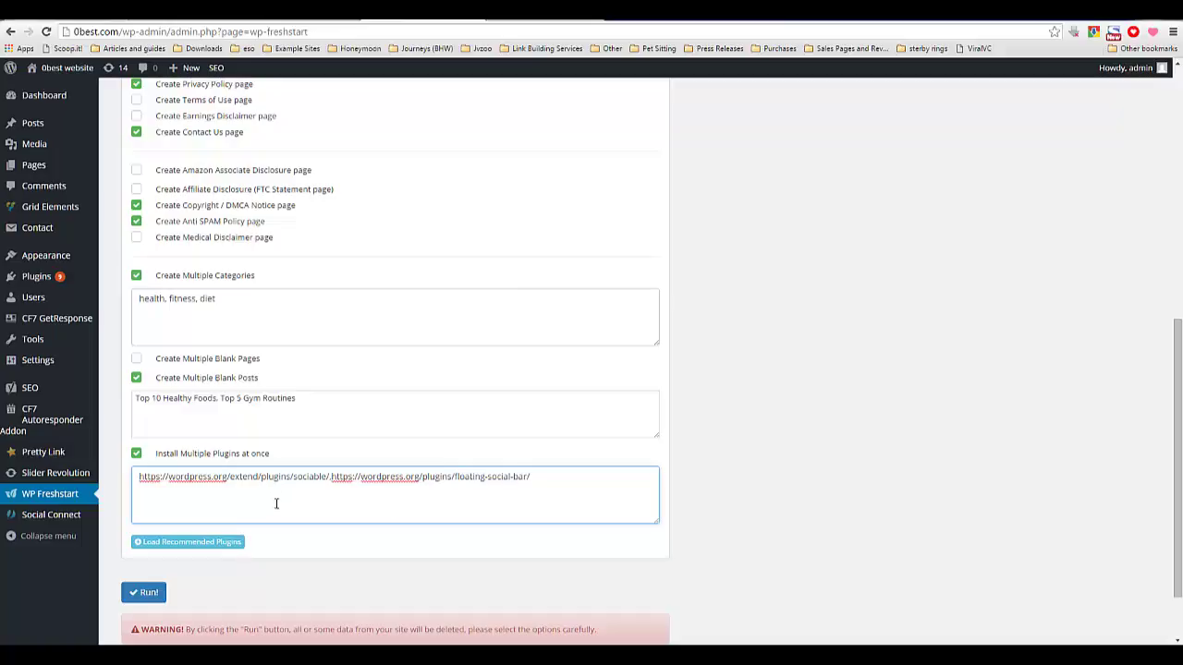
{"action": "scroll", "coordinate": [311, 544], "scroll_direction": "down", "scroll_amount": 2}
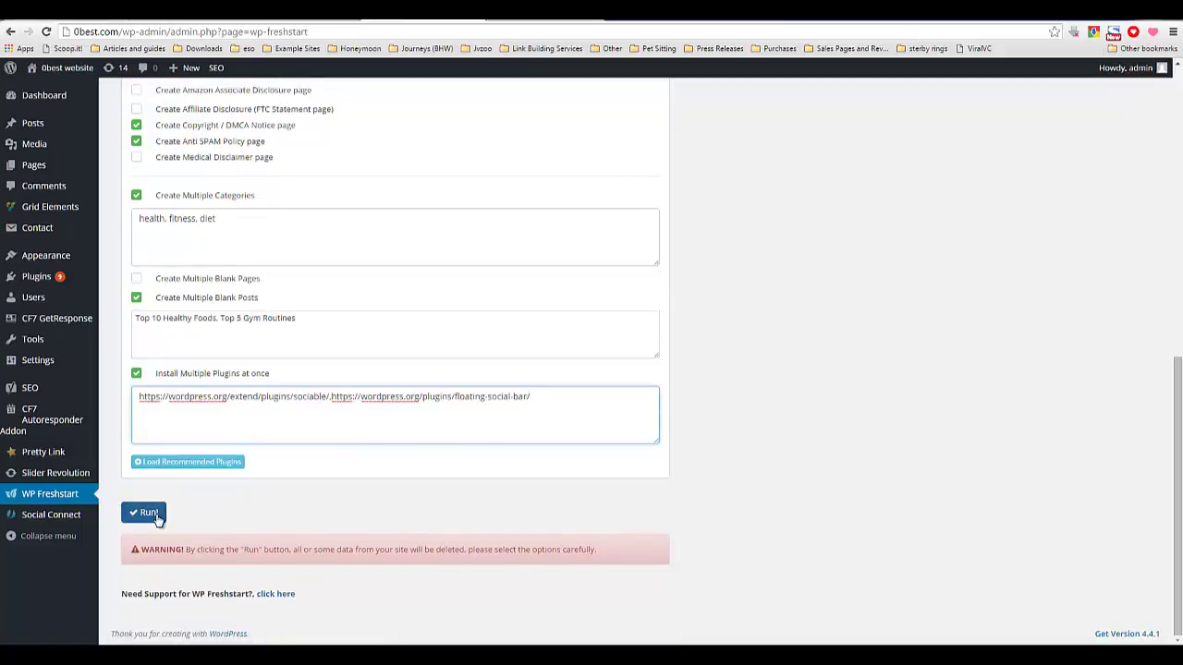
Step: Review the Freshstart page, category and post options further up the page
{"action": "scroll", "coordinate": [199, 519], "scroll_direction": "up", "scroll_amount": 5}
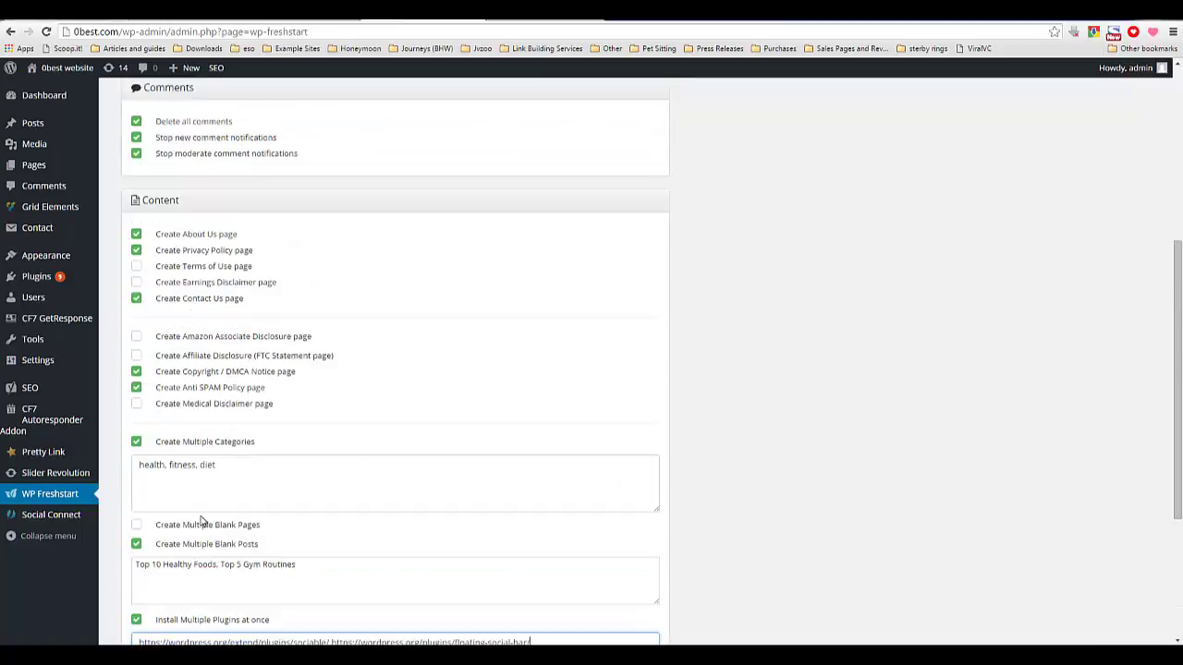
{"action": "scroll", "coordinate": [200, 520], "scroll_direction": "up", "scroll_amount": 2}
{"action": "scroll", "coordinate": [195, 296], "scroll_direction": "up", "scroll_amount": 2}
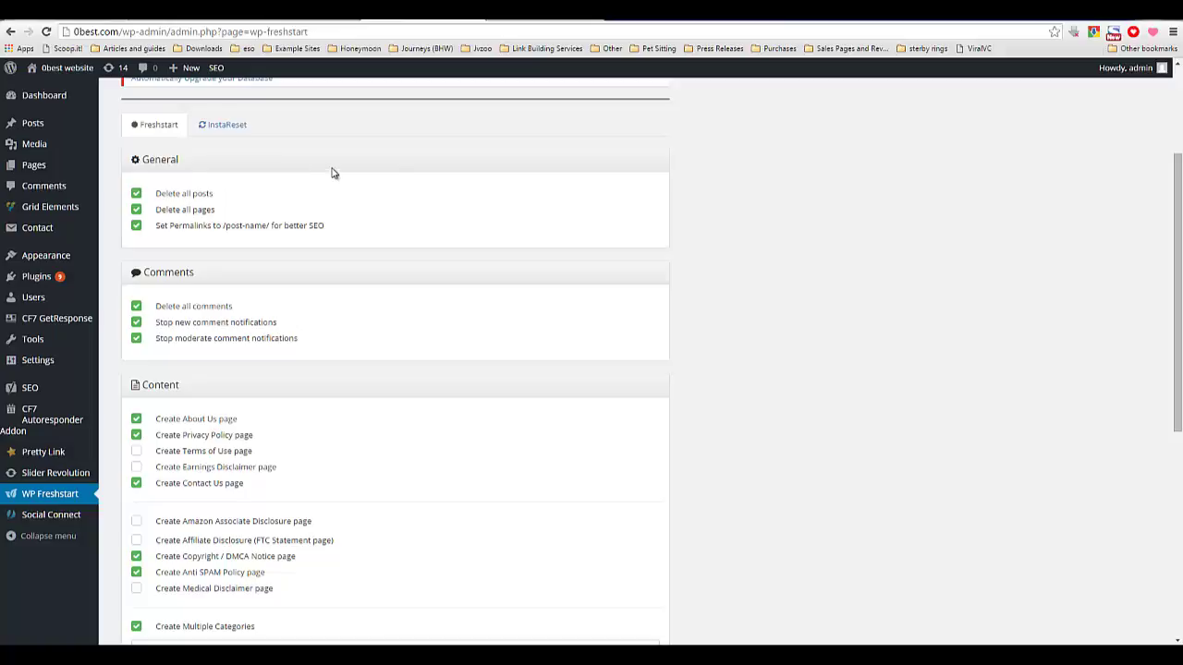
{"action": "mouse_move", "coordinate": [79, 451]}
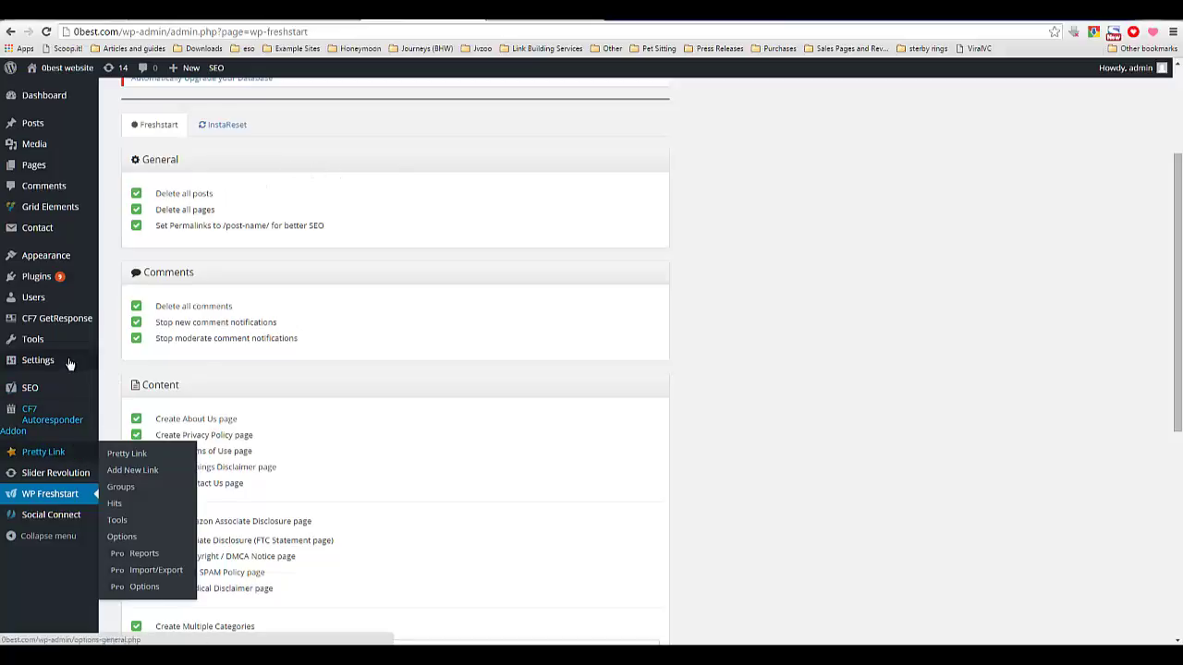
{"action": "mouse_move", "coordinate": [61, 344]}
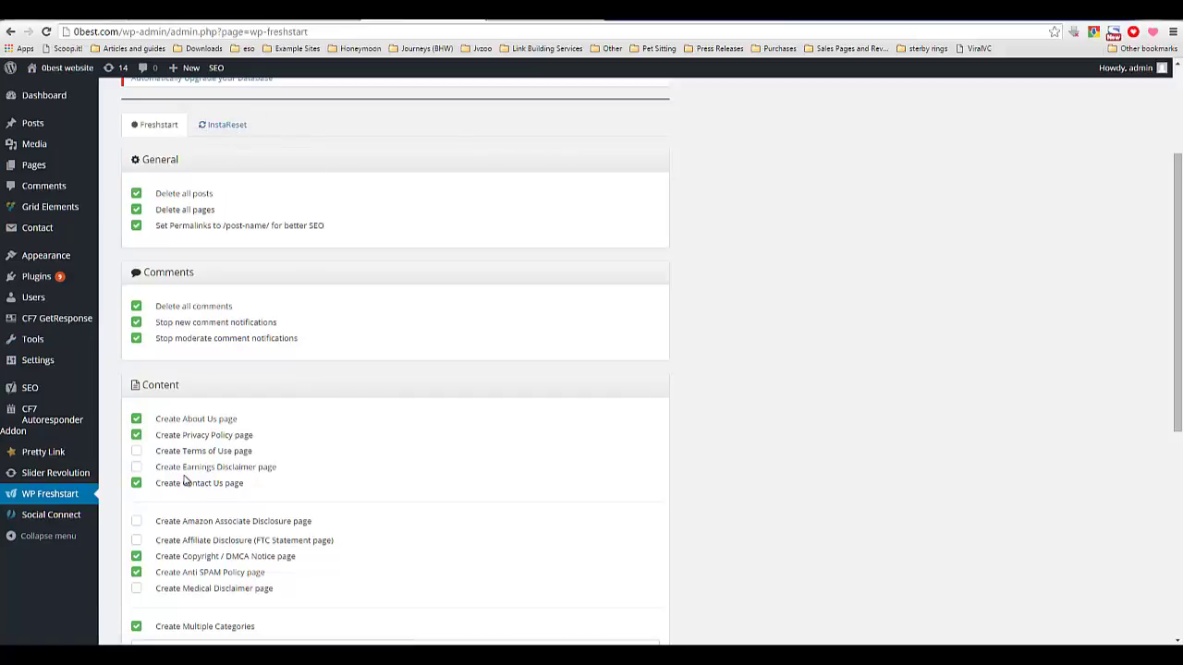
{"action": "scroll", "coordinate": [185, 479], "scroll_direction": "down", "scroll_amount": 3}
{"action": "scroll", "coordinate": [277, 202], "scroll_direction": "up", "scroll_amount": 4}
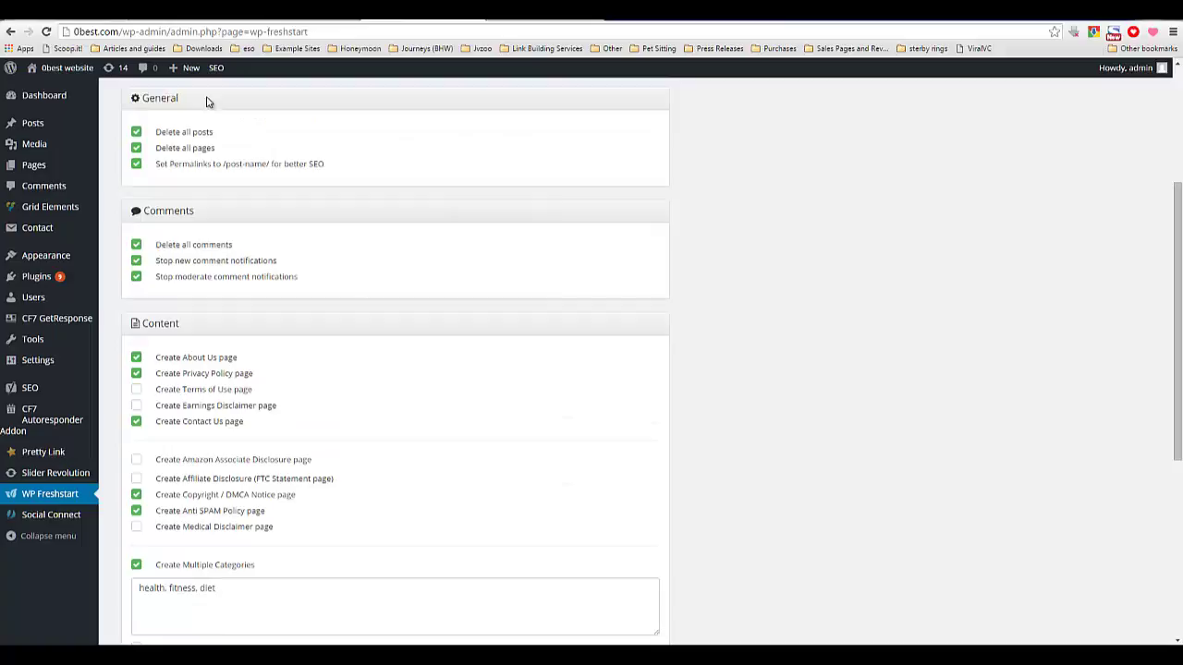
Step: Check the categories list and run the Freshstart reset with these options
{"action": "scroll", "coordinate": [307, 270], "scroll_direction": "down", "scroll_amount": 1}
{"action": "scroll", "coordinate": [151, 361], "scroll_direction": "down", "scroll_amount": 2}
{"action": "scroll", "coordinate": [269, 325], "scroll_direction": "down", "scroll_amount": 4}
{"action": "scroll", "coordinate": [270, 322], "scroll_direction": "down", "scroll_amount": 1}
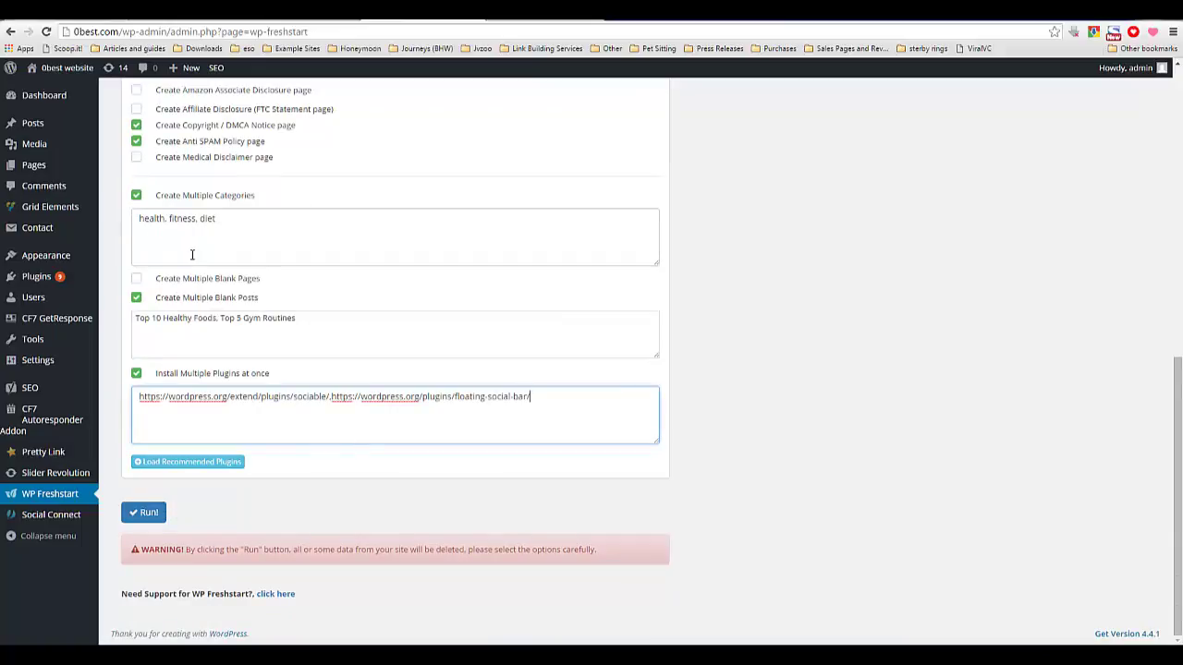
{"action": "triple_click", "coordinate": [230, 227]}
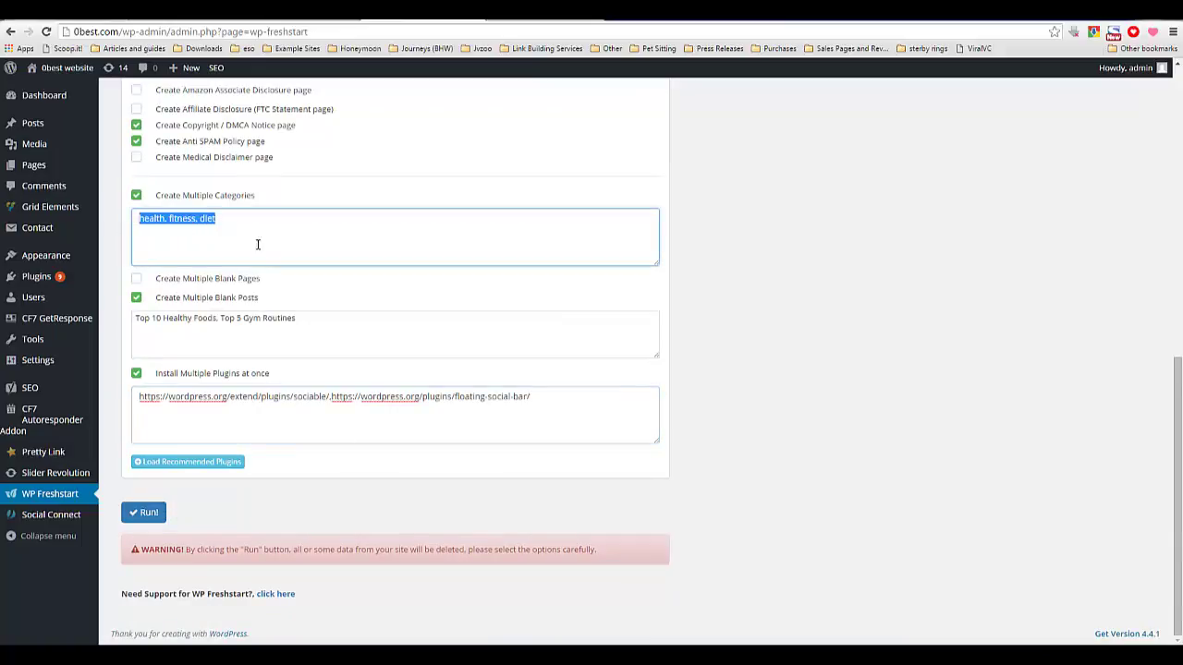
{"action": "left_click", "coordinate": [321, 246]}
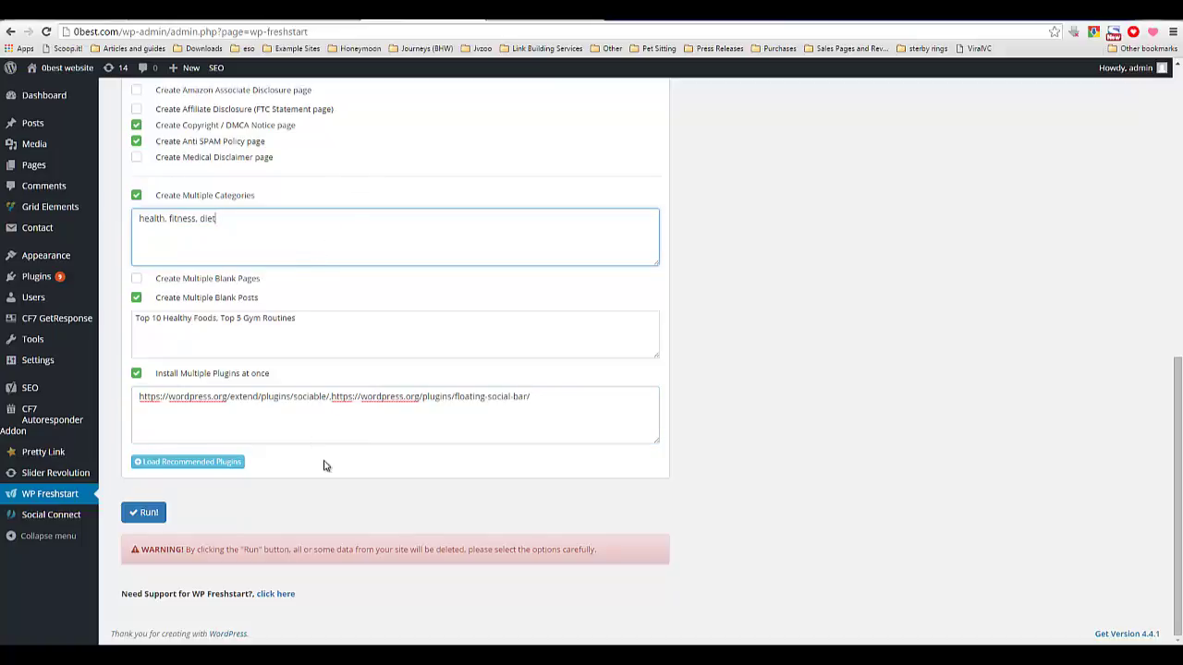
{"action": "left_click", "coordinate": [145, 515]}
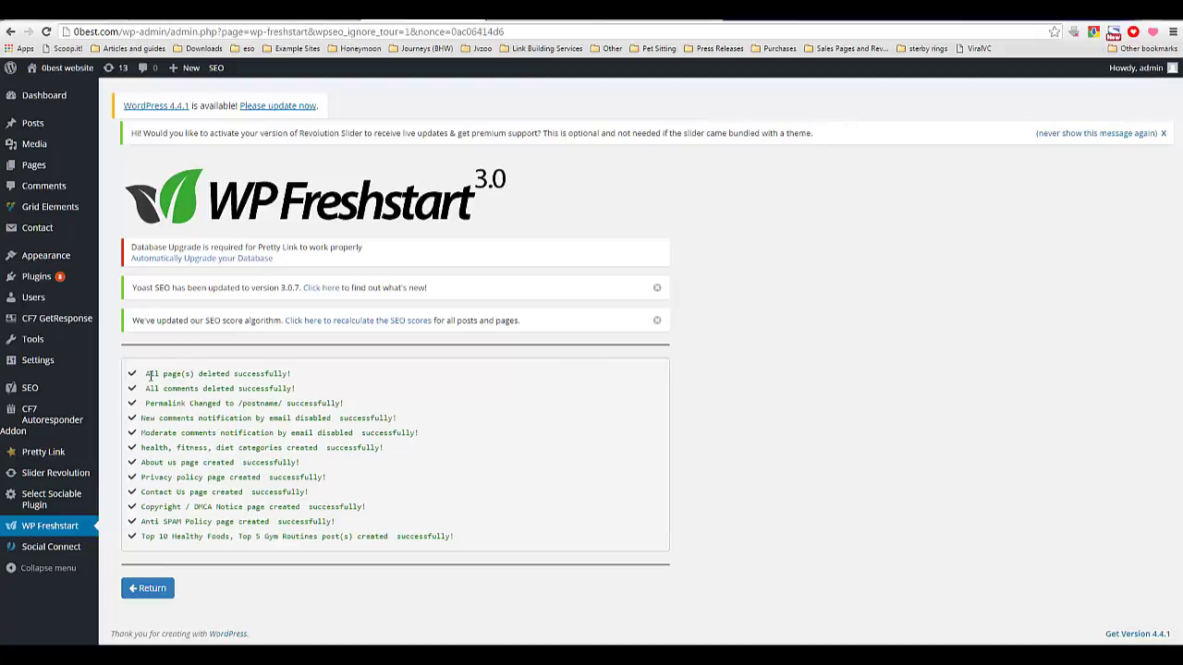
Step: Check the results: pages deleted, health, fitness and diet categories created, new pages and posts added
{"action": "left_click_drag", "start_coordinate": [148, 374], "coordinate": [269, 373]}
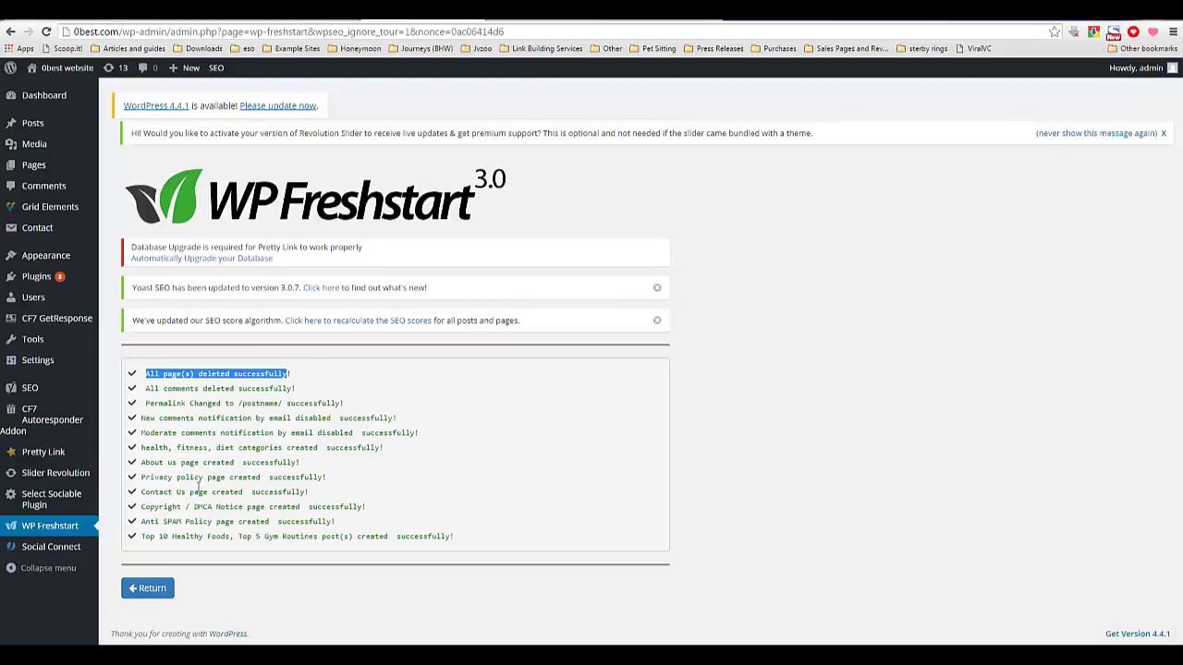
{"action": "double_click", "coordinate": [155, 448]}
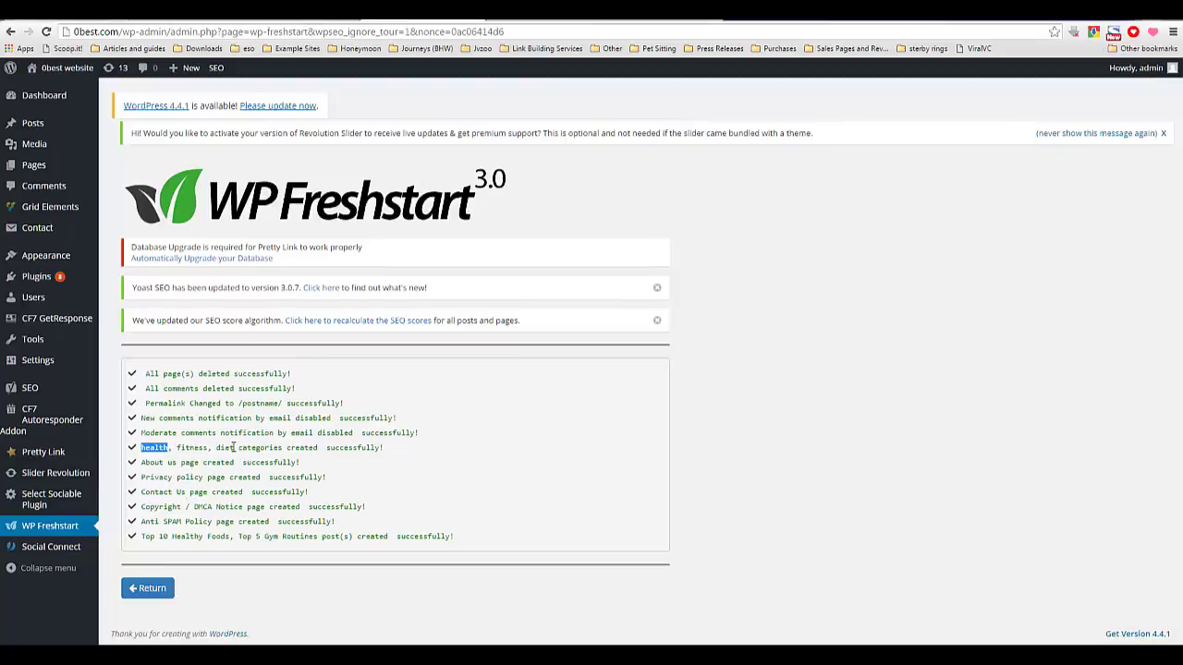
{"action": "left_click_drag", "start_coordinate": [233, 449], "coordinate": [235, 460]}
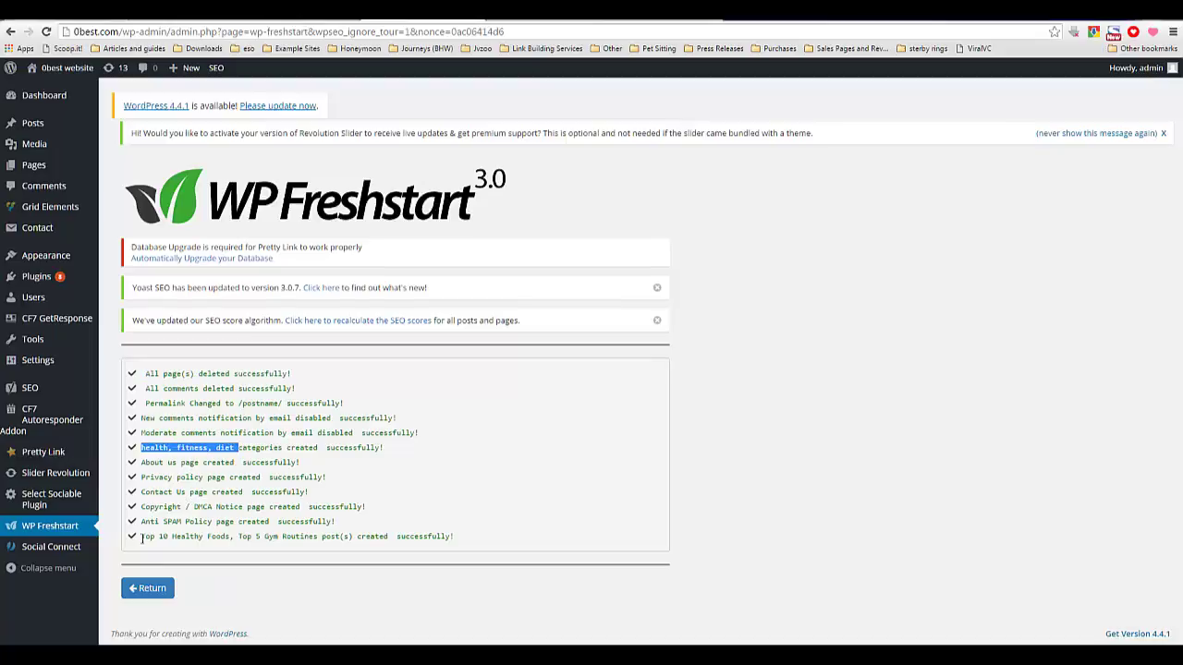
{"action": "left_click", "coordinate": [153, 466]}
{"action": "mouse_move", "coordinate": [152, 461]}
{"action": "left_mouse_down"}
{"action": "mouse_move", "coordinate": [173, 524]}
{"action": "mouse_move", "coordinate": [161, 537]}
{"action": "mouse_move", "coordinate": [363, 532]}
{"action": "left_mouse_up"}
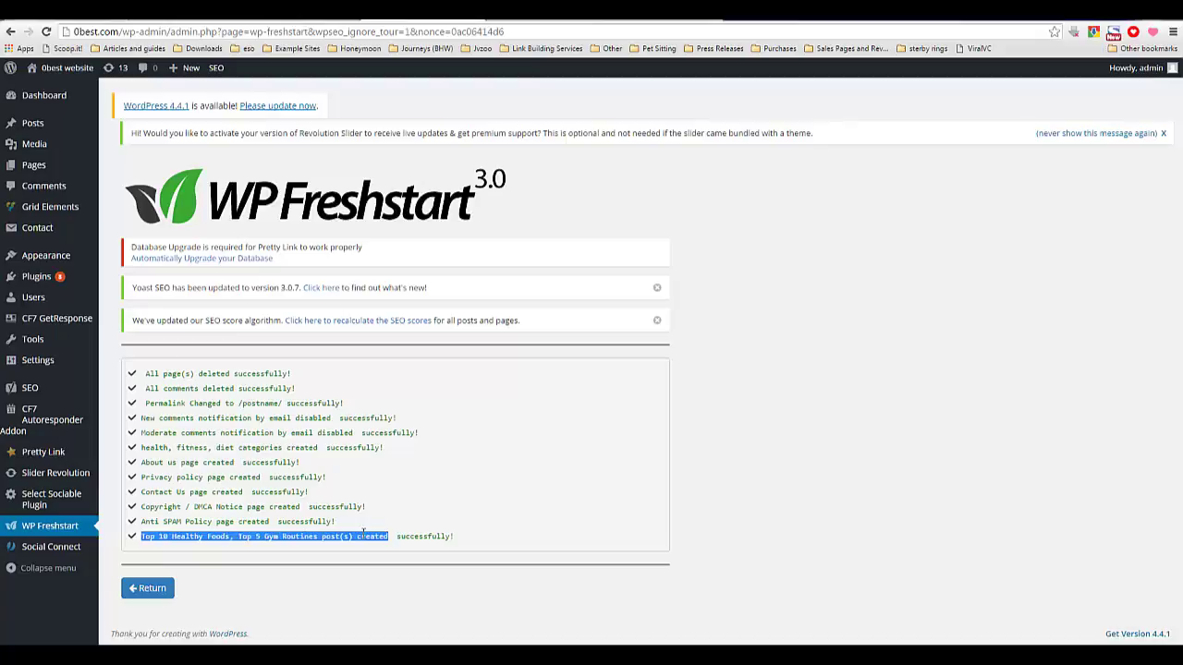
{"action": "left_click", "coordinate": [350, 499]}
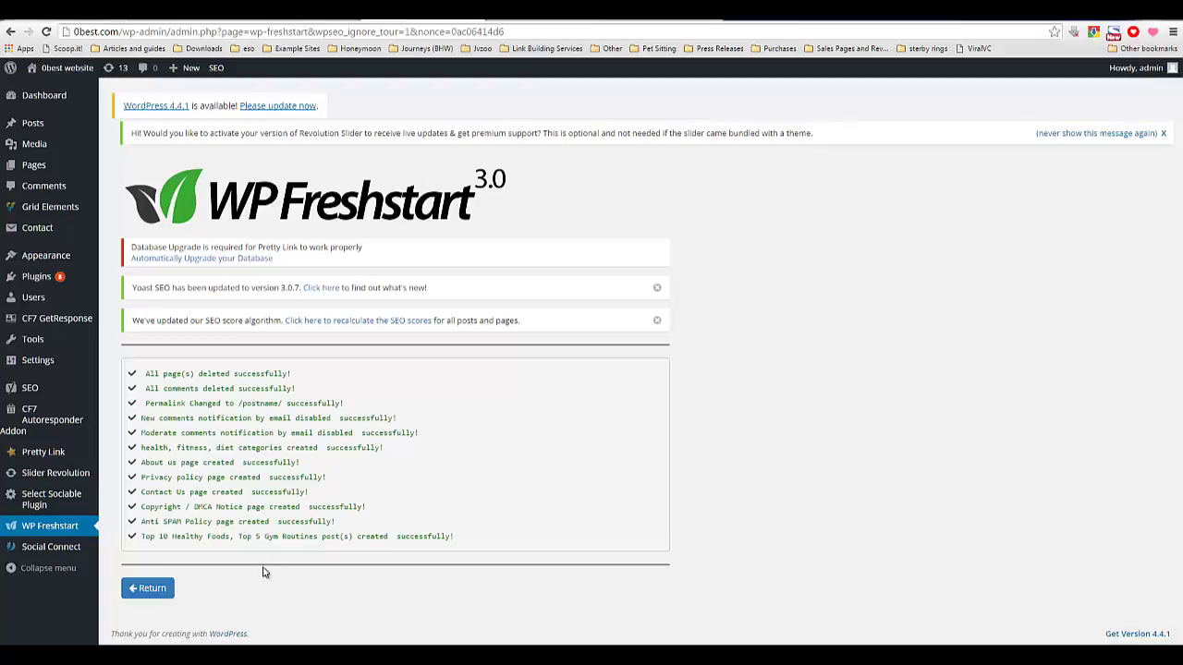
Step: Filter the Installed Plugins list to show only the active plugins
{"action": "left_click", "coordinate": [151, 589]}
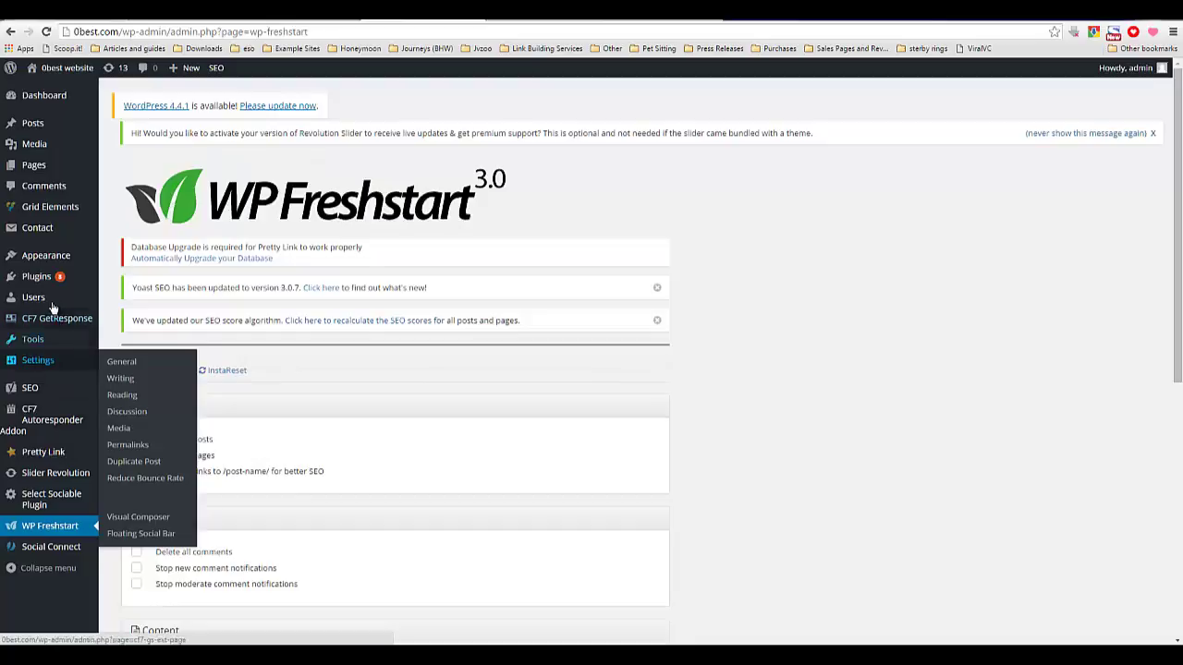
{"action": "mouse_move", "coordinate": [38, 281]}
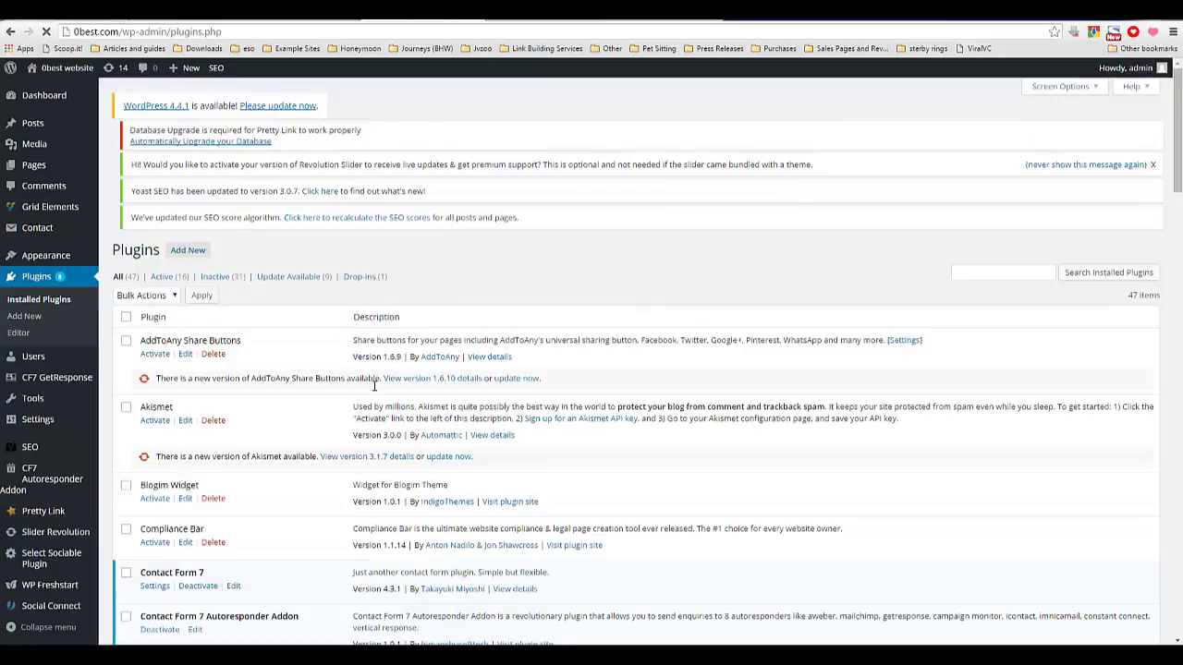
{"action": "scroll", "coordinate": [328, 407], "scroll_direction": "down", "scroll_amount": 1}
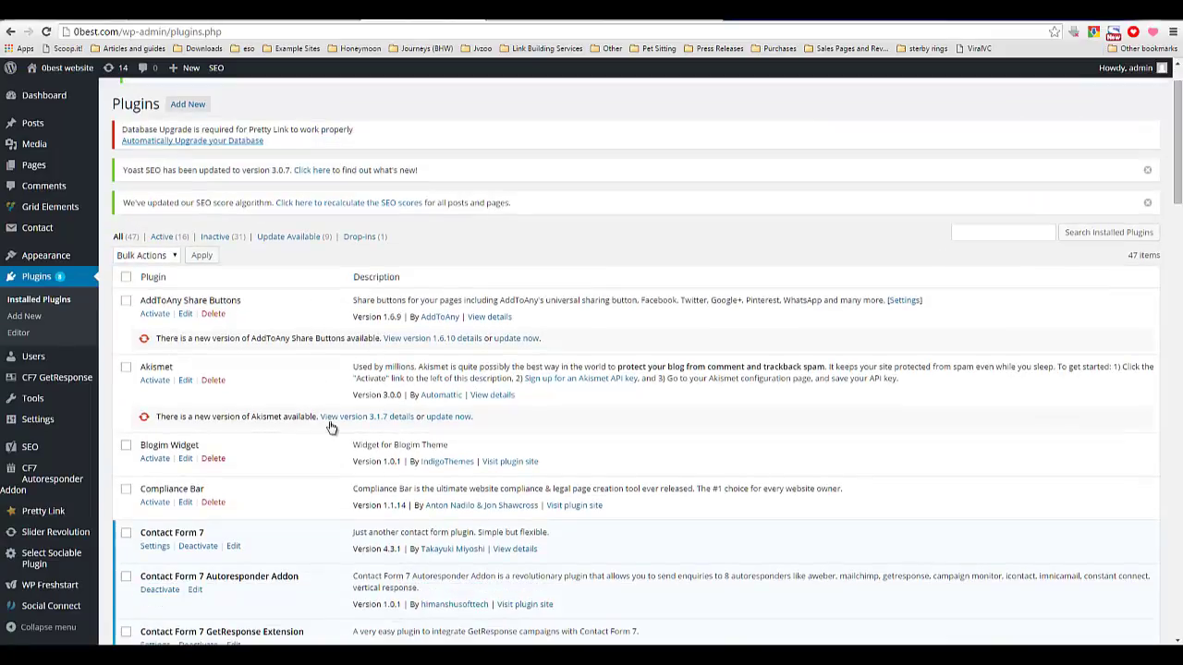
{"action": "scroll", "coordinate": [259, 470], "scroll_direction": "down", "scroll_amount": 1}
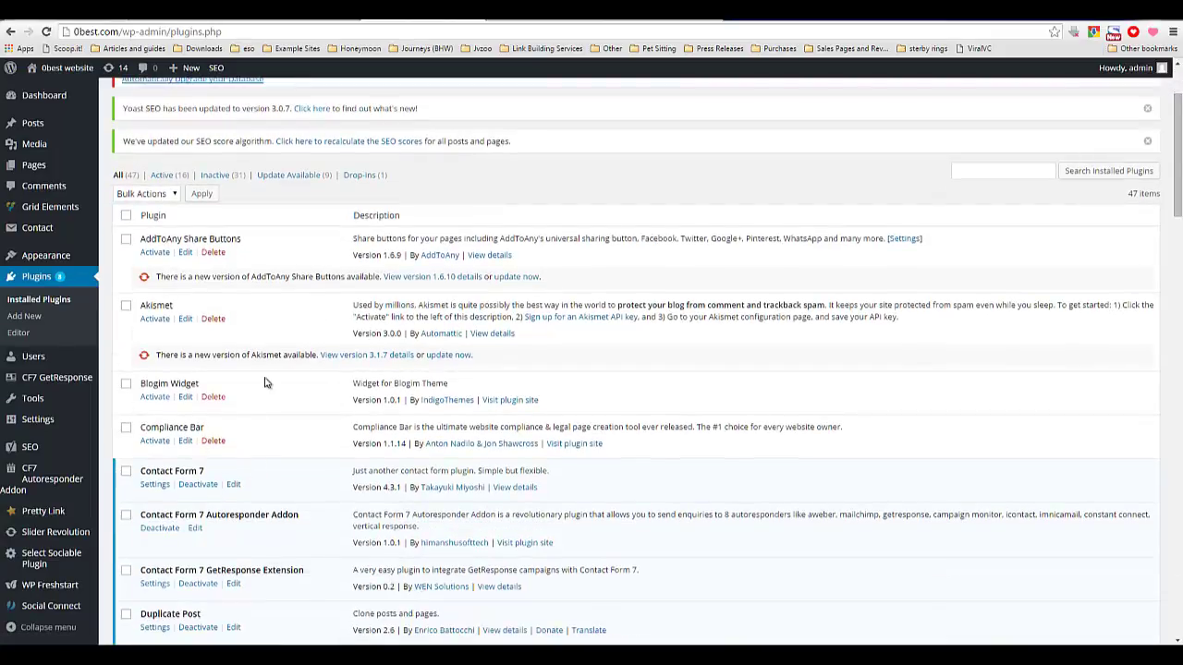
{"action": "scroll", "coordinate": [268, 361], "scroll_direction": "down", "scroll_amount": 1}
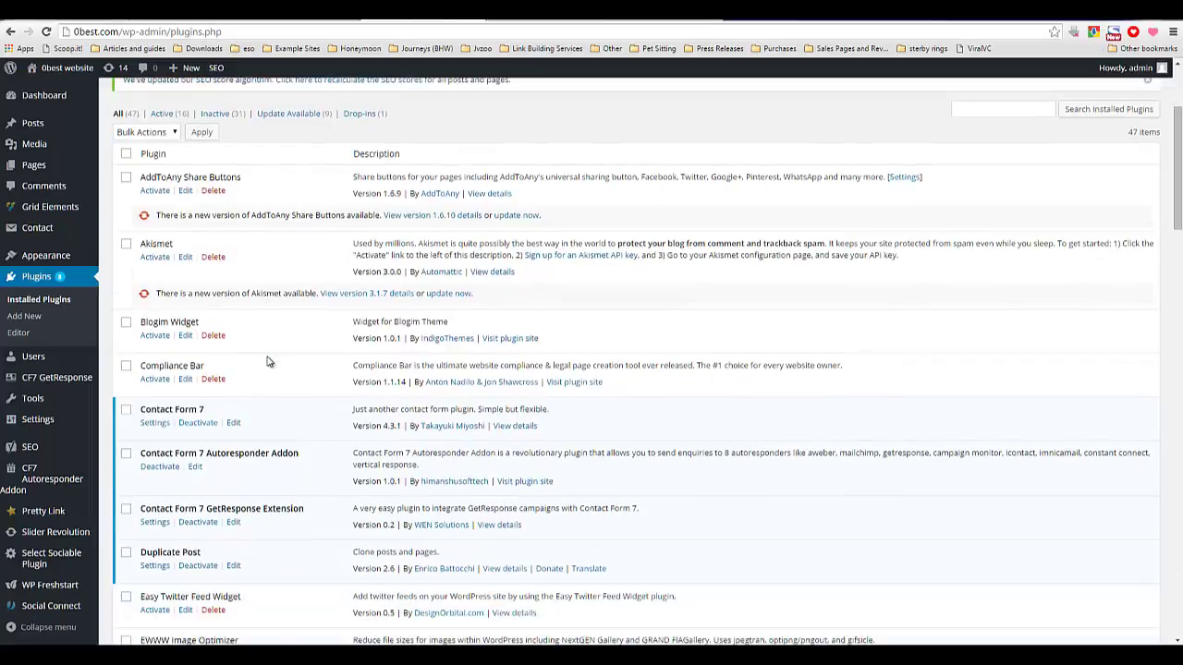
{"action": "left_click", "coordinate": [162, 114]}
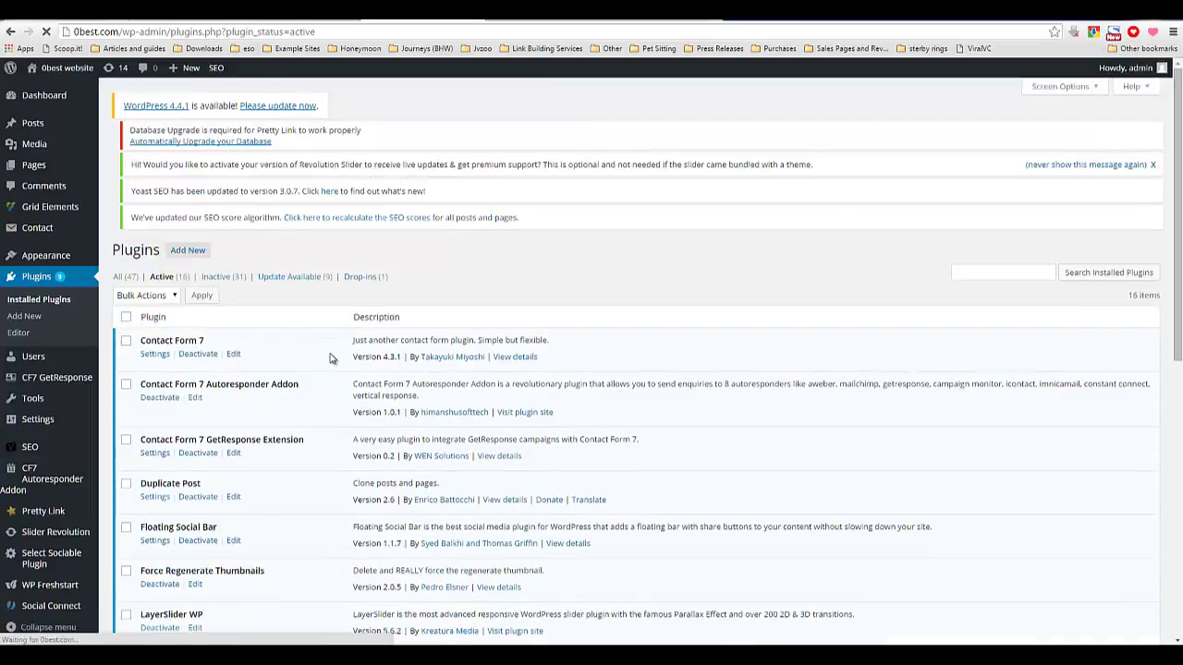
Step: Confirm Floating Social Bar and Sociable appear among the active plugins
{"action": "scroll", "coordinate": [323, 360], "scroll_direction": "down", "scroll_amount": 1}
{"action": "scroll", "coordinate": [319, 370], "scroll_direction": "down", "scroll_amount": 1}
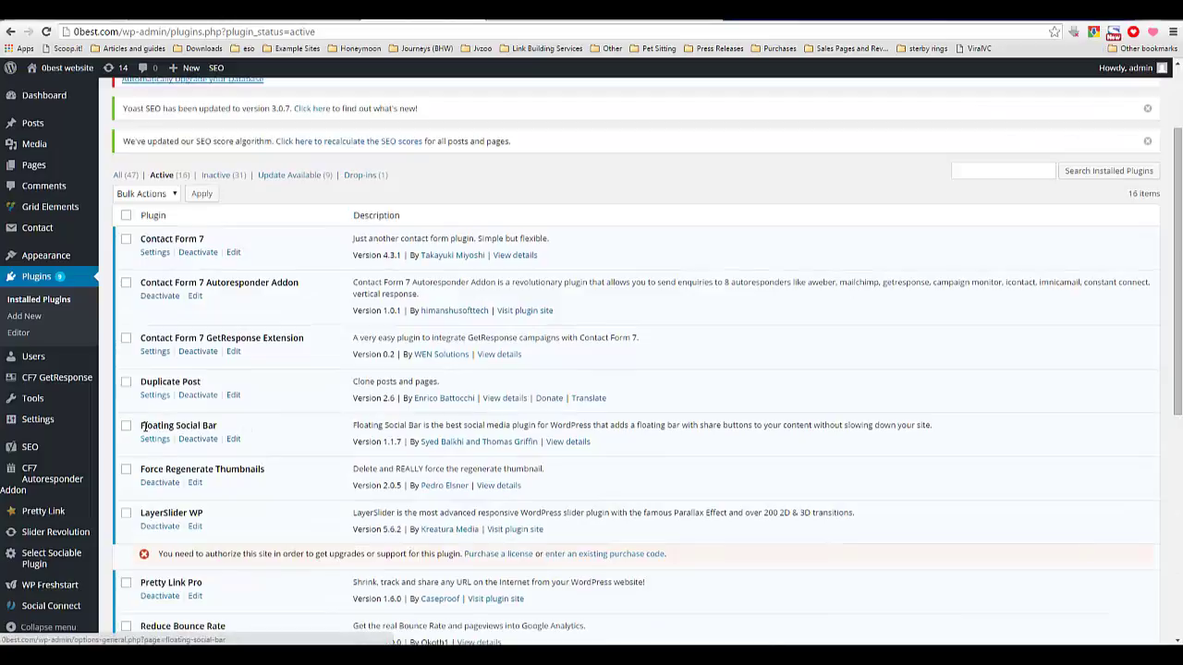
{"action": "left_click_drag", "start_coordinate": [143, 426], "coordinate": [222, 425]}
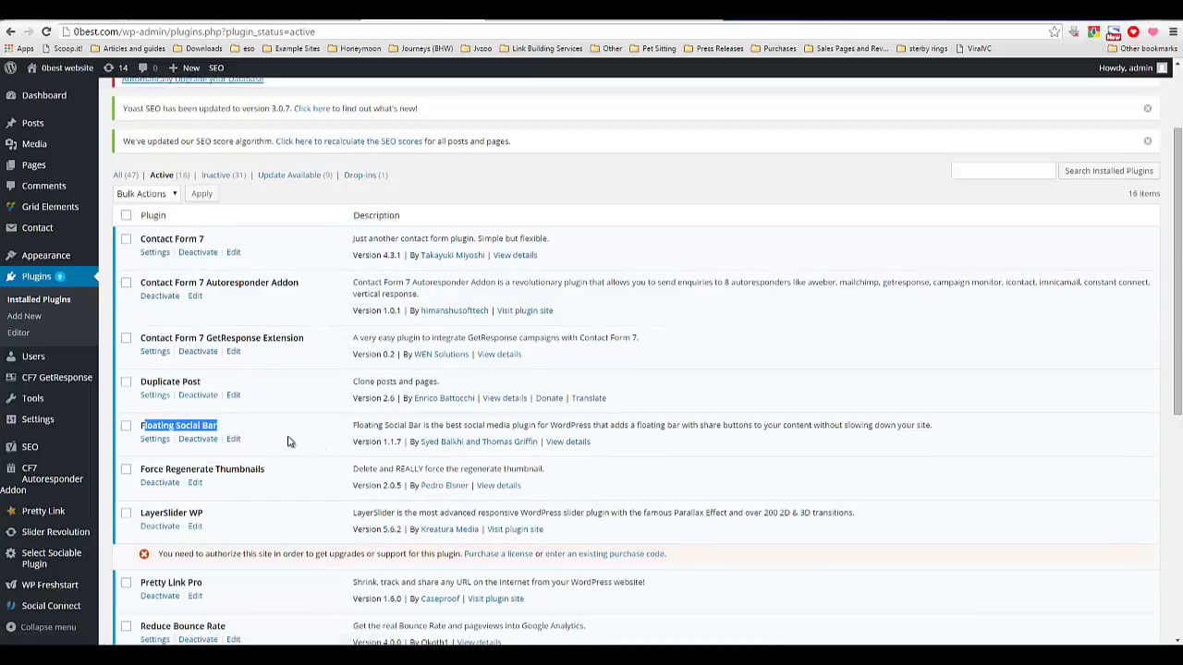
{"action": "scroll", "coordinate": [287, 442], "scroll_direction": "down", "scroll_amount": 4}
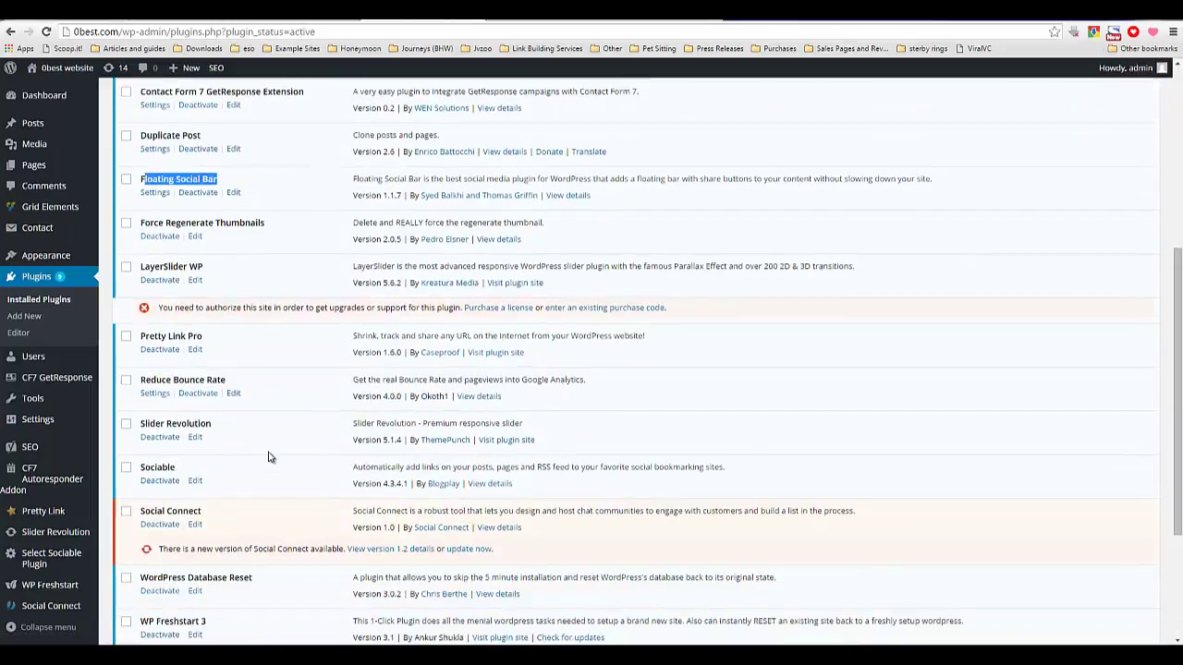
{"action": "left_click_drag", "start_coordinate": [139, 467], "coordinate": [386, 475]}
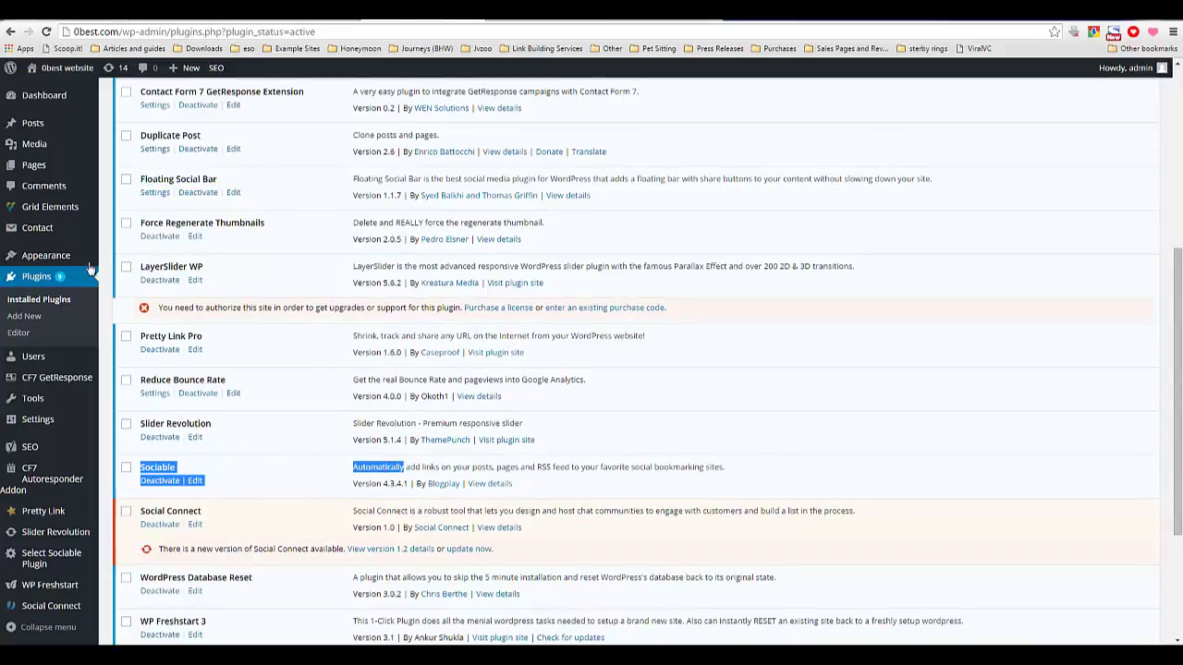
{"action": "mouse_move", "coordinate": [68, 133]}
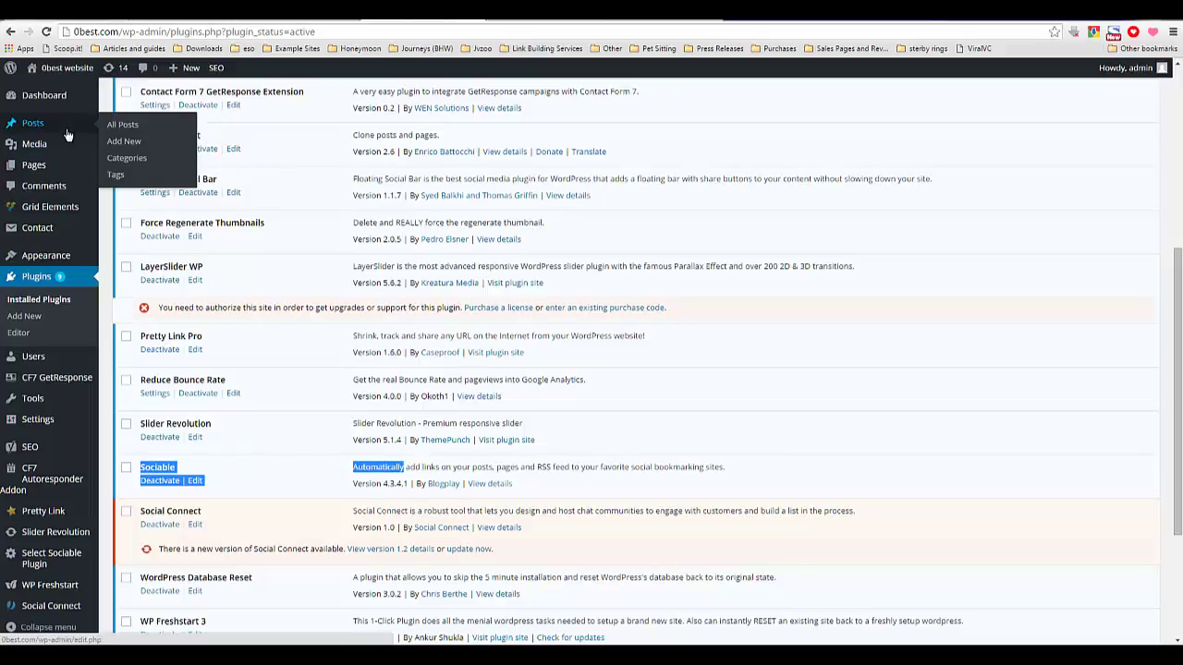
Step: Check the new posts, their categories and the empty comments list
{"action": "left_click", "coordinate": [139, 130]}
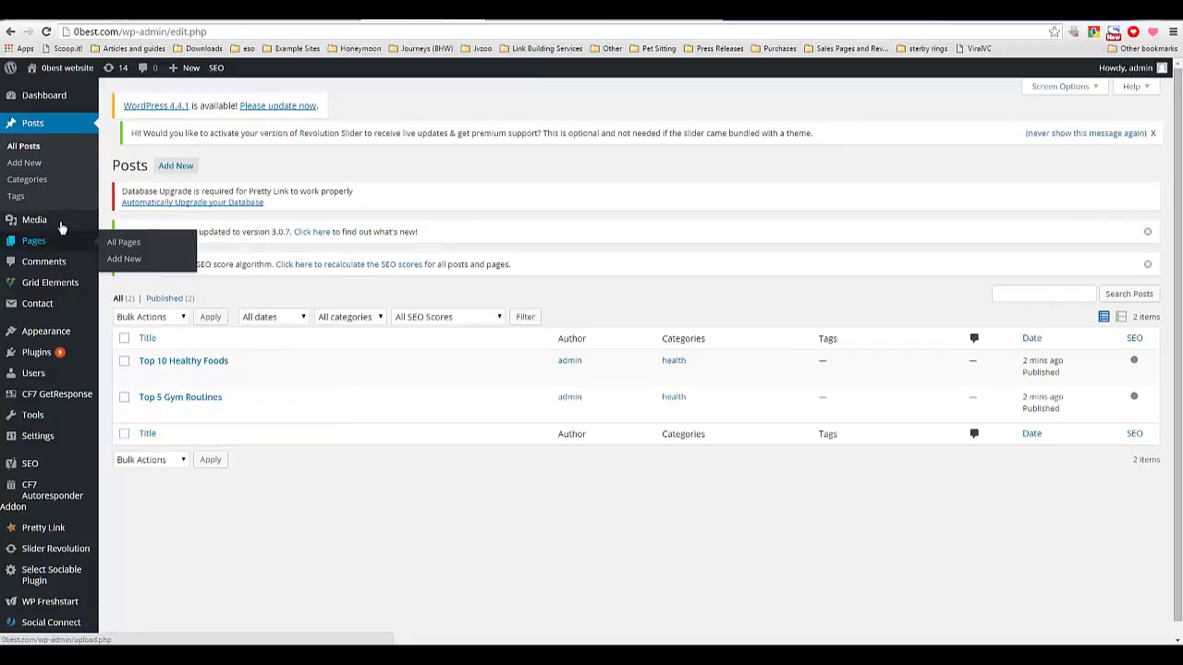
{"action": "left_click", "coordinate": [27, 180]}
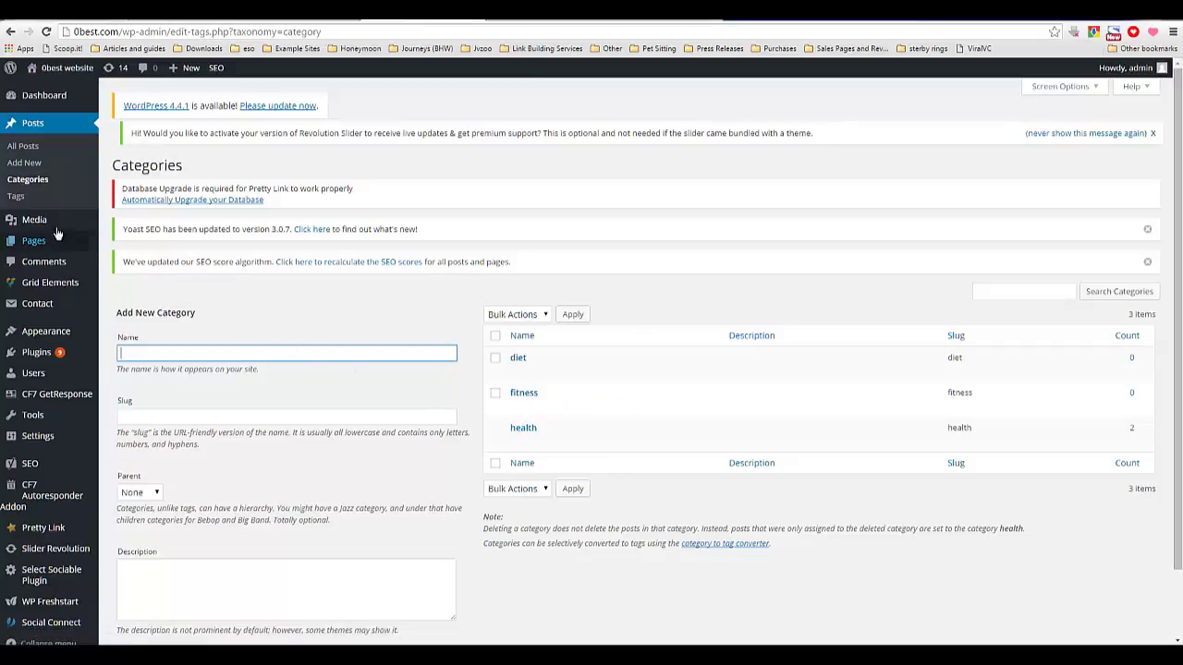
{"action": "mouse_move", "coordinate": [60, 244]}
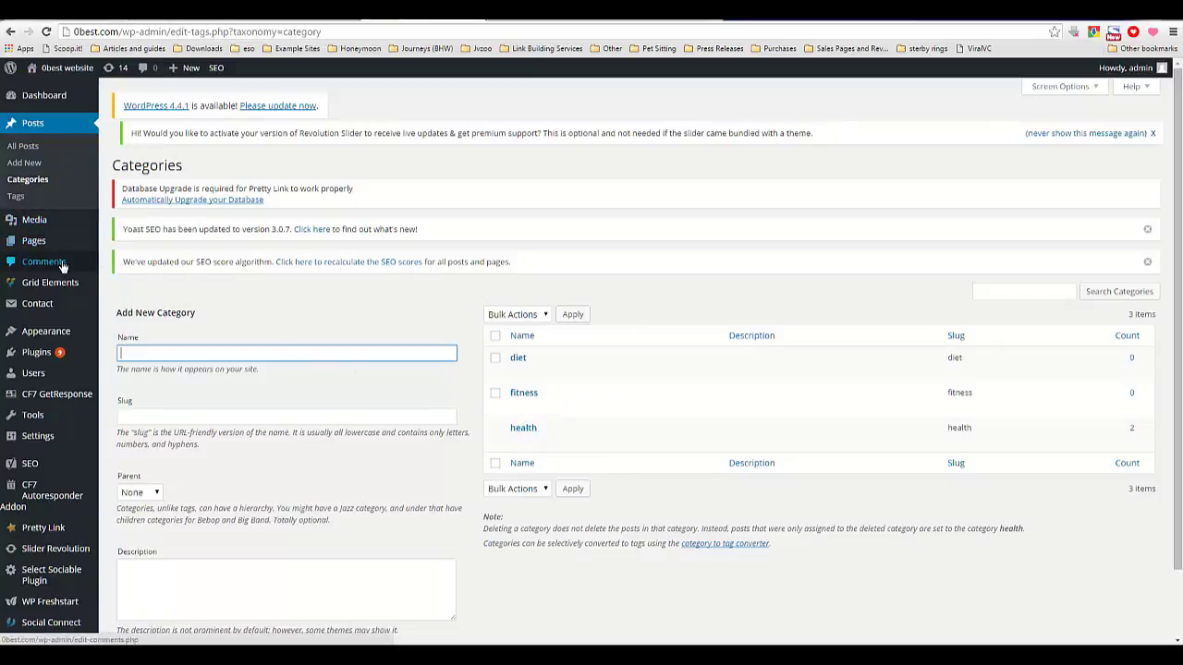
{"action": "left_click", "coordinate": [63, 264]}
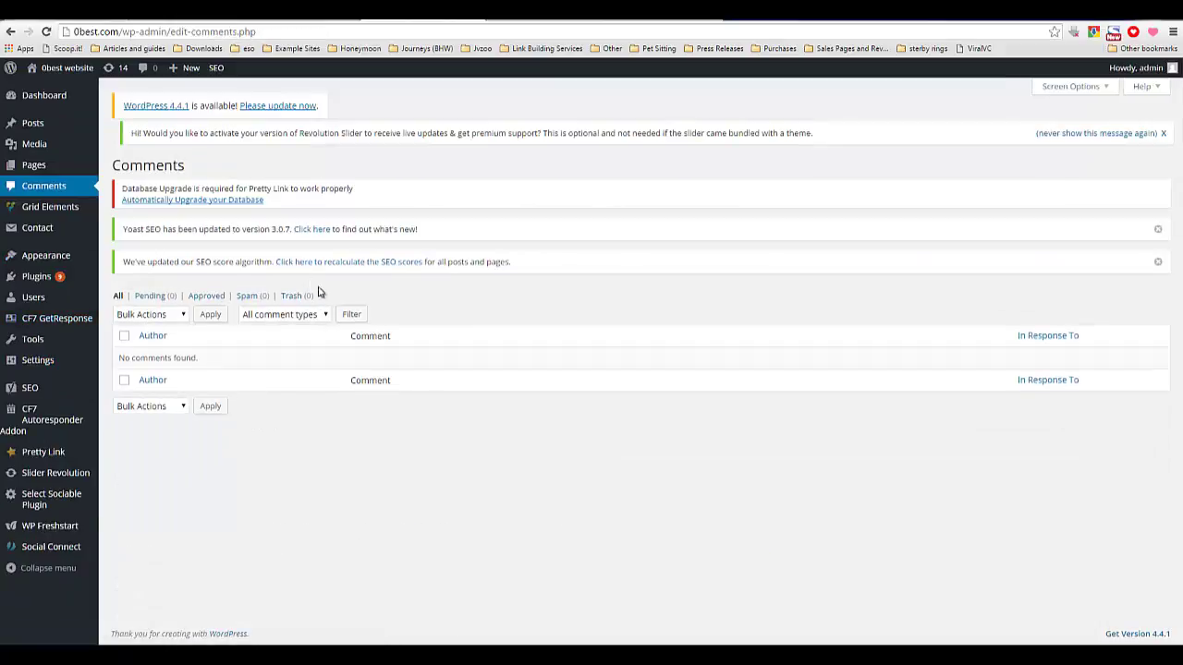
Step: Review the five new pages in the All Pages list, including About Us and Contact Us
{"action": "mouse_move", "coordinate": [52, 236]}
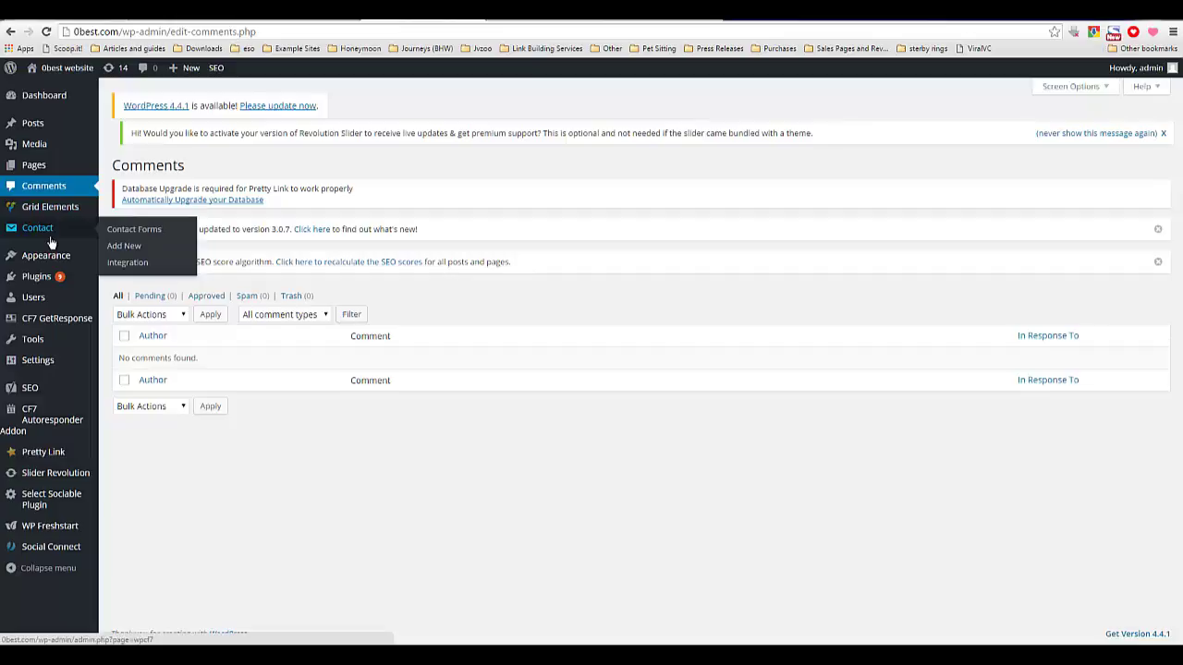
{"action": "mouse_move", "coordinate": [42, 167]}
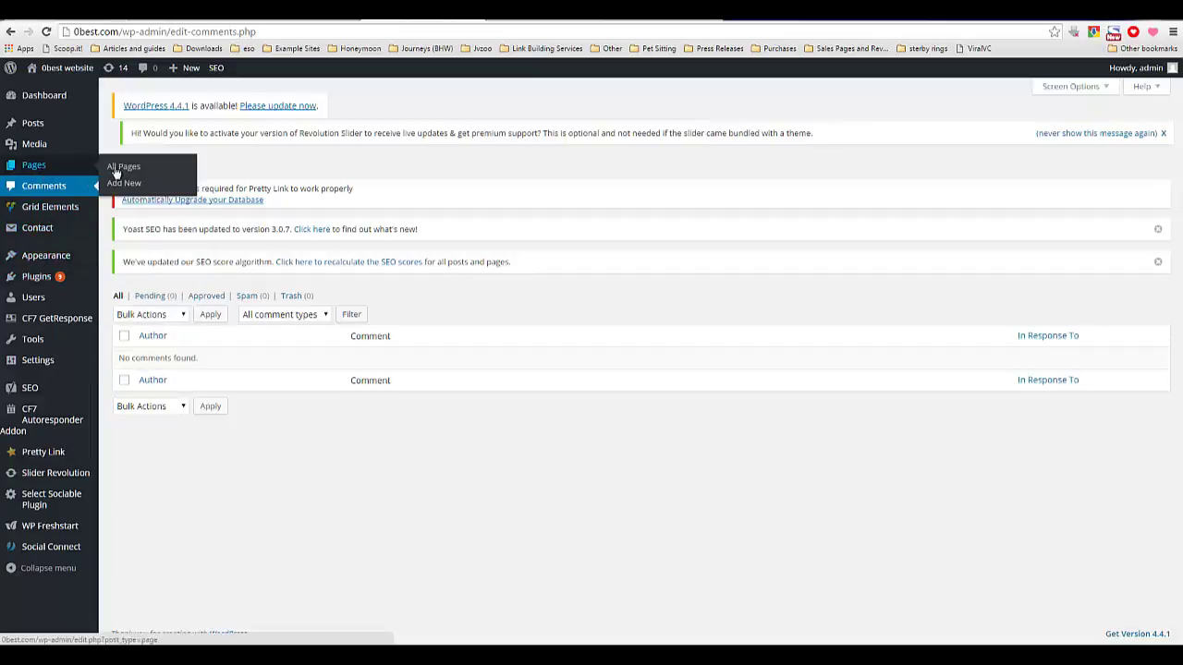
{"action": "left_click", "coordinate": [116, 171]}
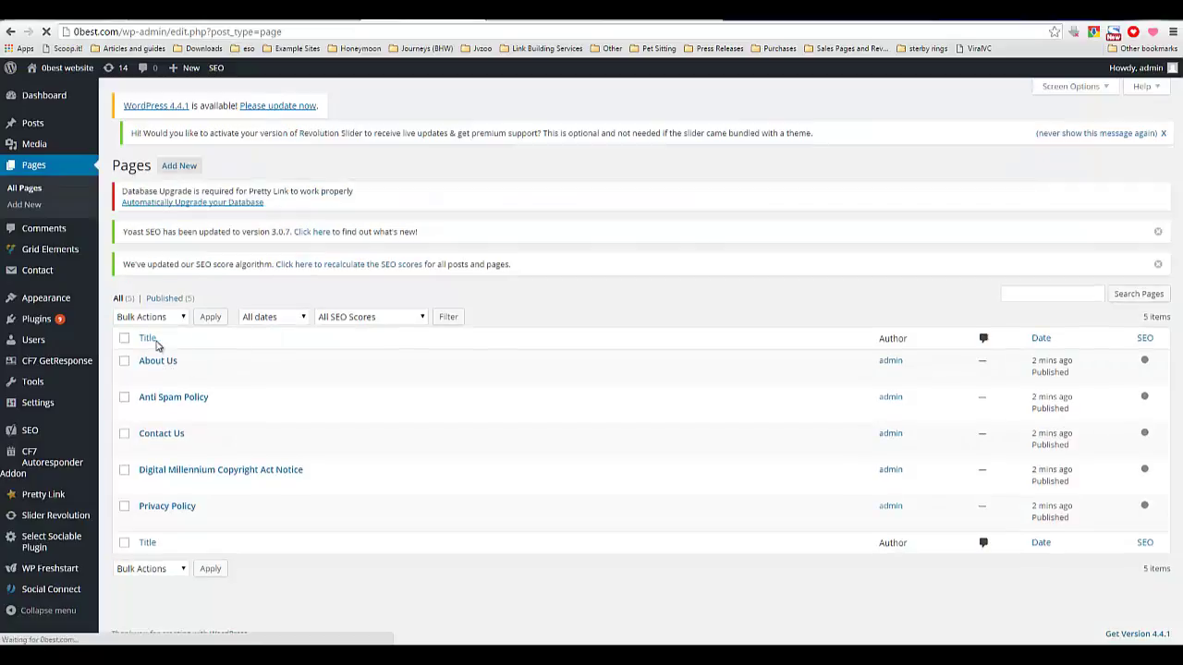
{"action": "mouse_move", "coordinate": [175, 405]}
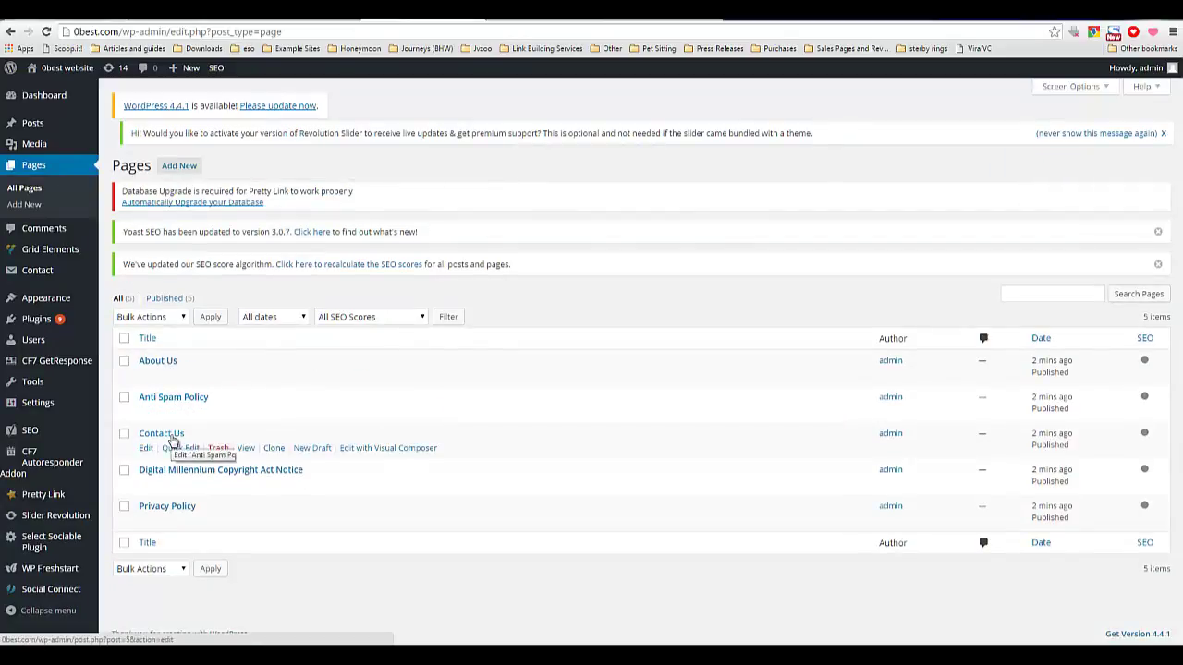
{"action": "mouse_move", "coordinate": [242, 476]}
{"action": "mouse_move", "coordinate": [167, 515]}
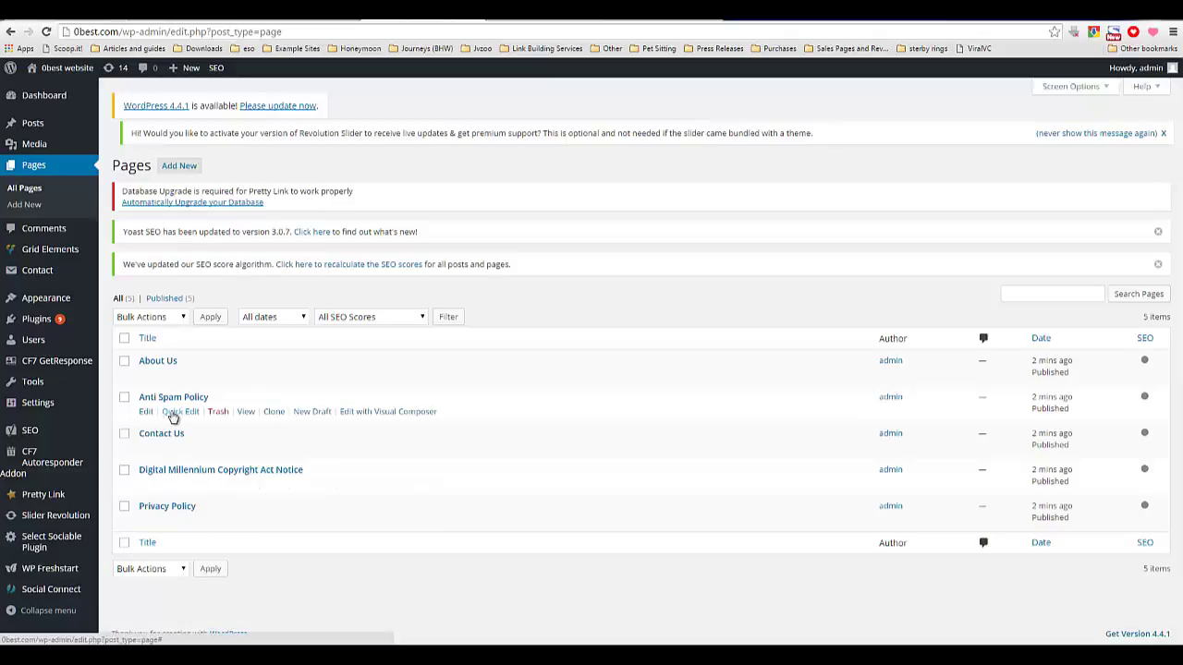
{"action": "mouse_move", "coordinate": [68, 395]}
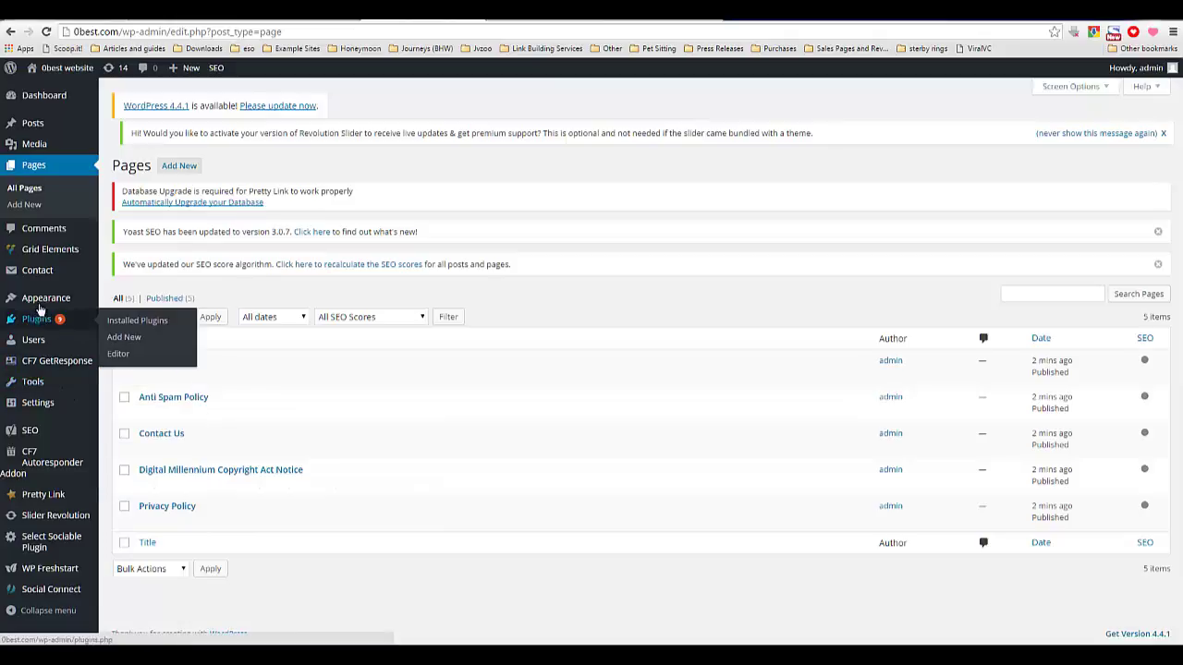
{"action": "mouse_move", "coordinate": [40, 306]}
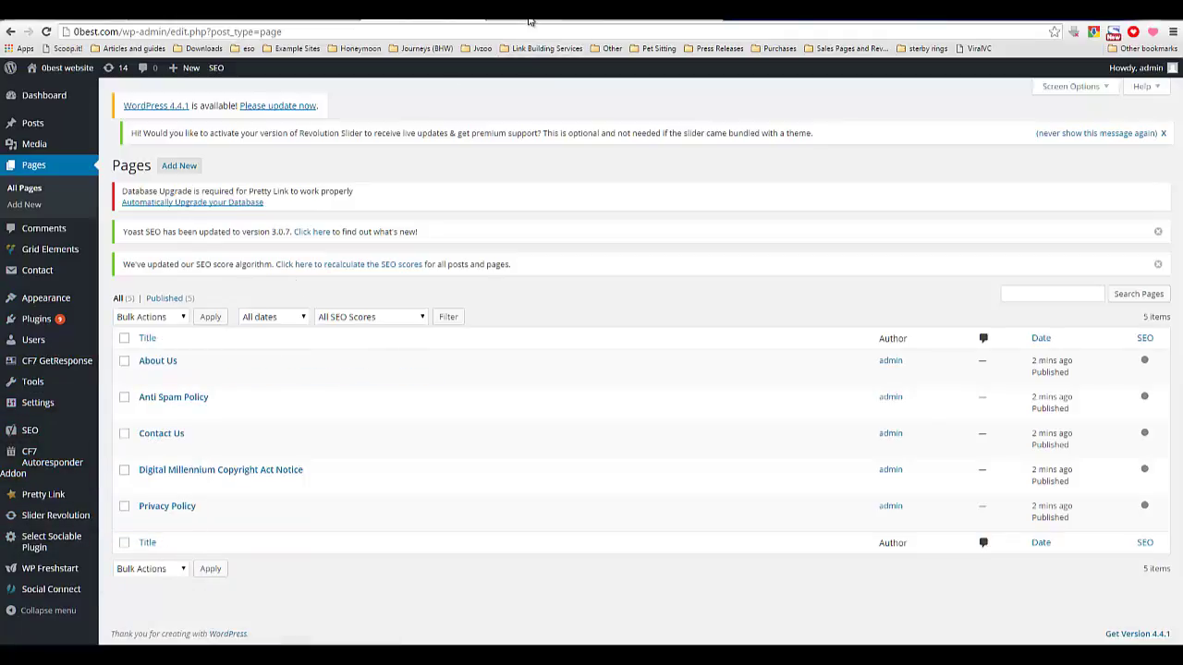
Step: Reload the live blog's home page and dismiss the subscribe popup
{"action": "left_click", "coordinate": [646, 19]}
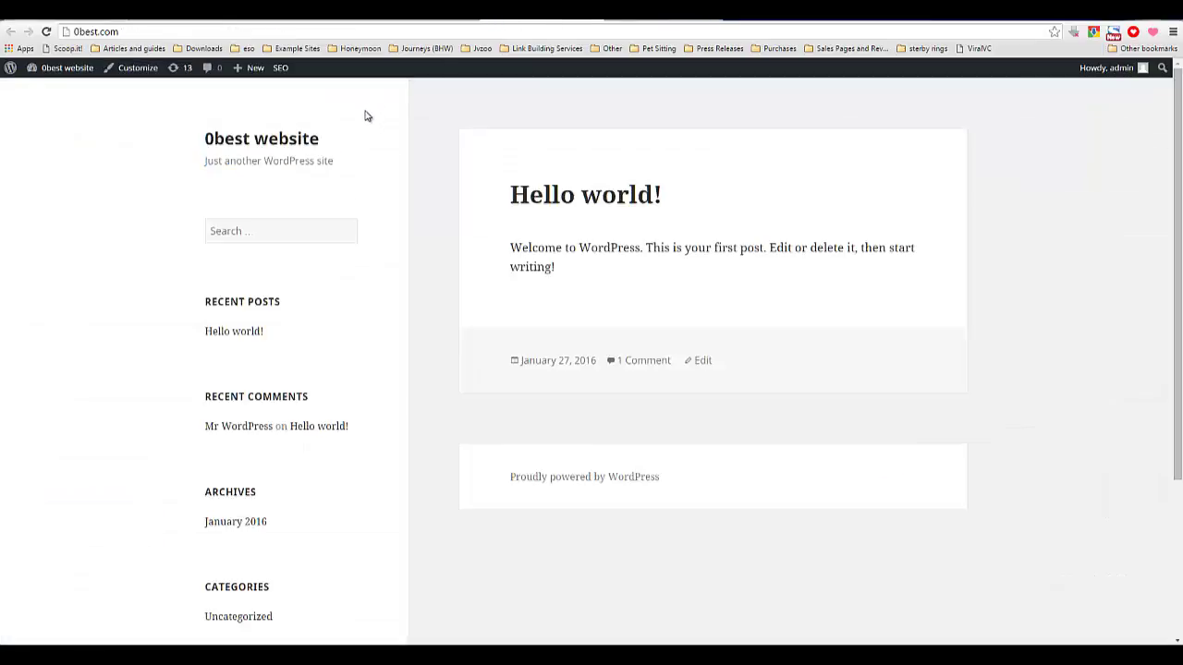
{"action": "right_click", "coordinate": [450, 112]}
{"action": "left_click", "coordinate": [474, 143]}
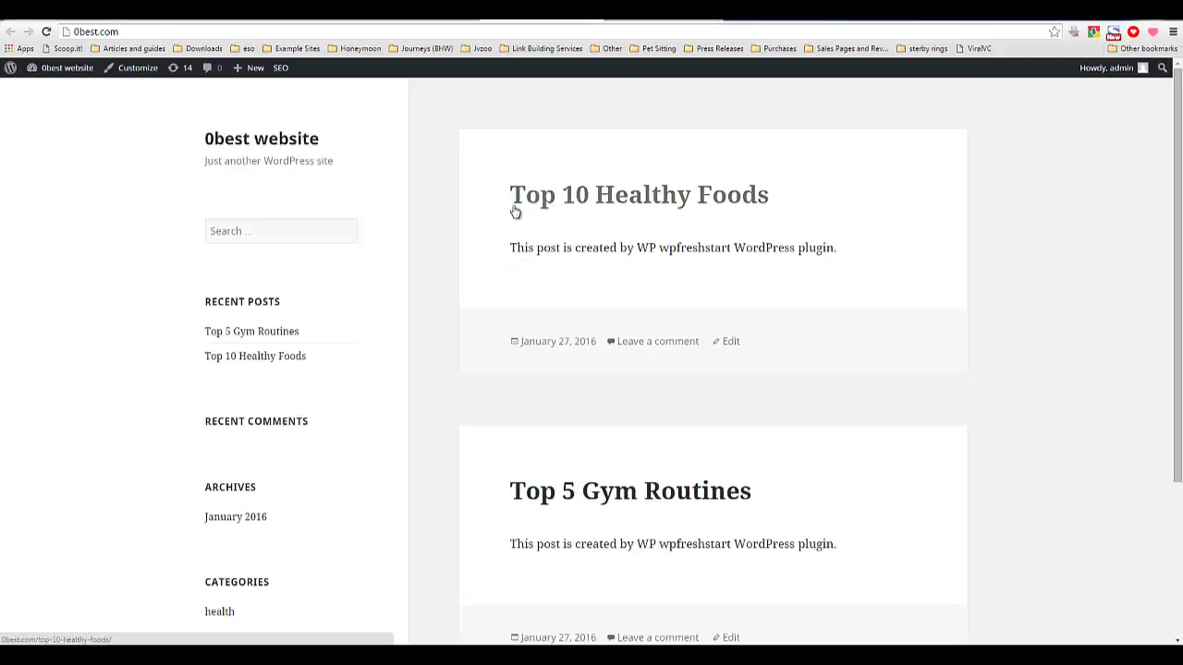
{"action": "scroll", "coordinate": [608, 252], "scroll_direction": "down", "scroll_amount": 3}
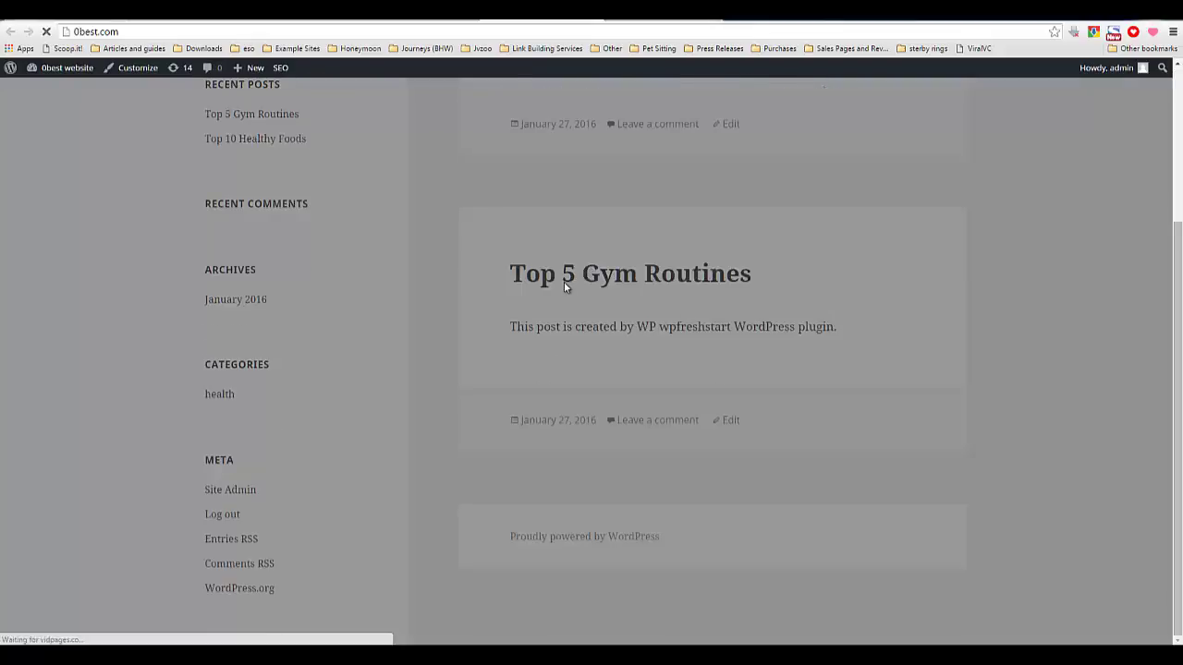
{"action": "scroll", "coordinate": [607, 231], "scroll_direction": "up", "scroll_amount": 2}
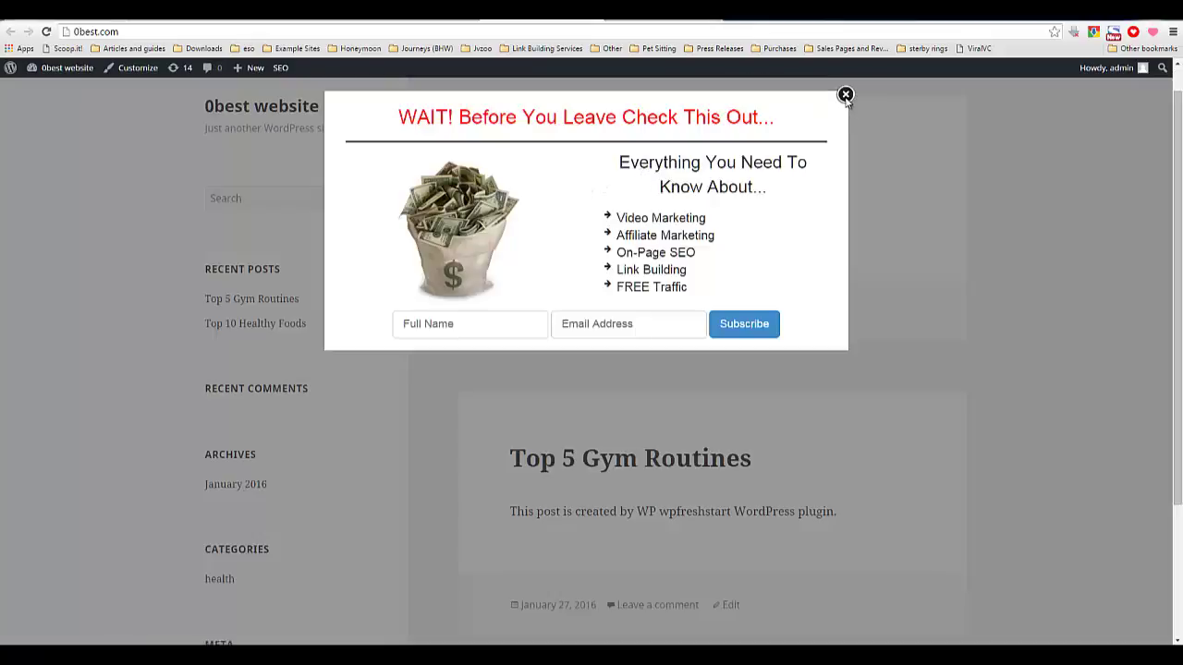
{"action": "left_click", "coordinate": [846, 95]}
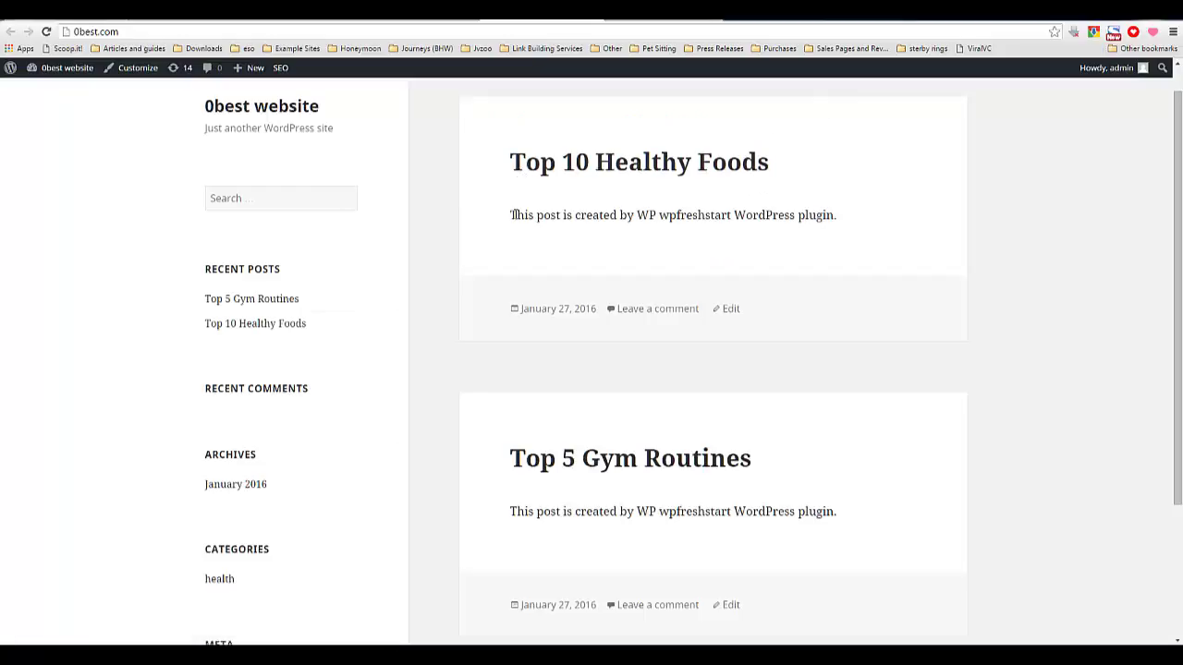
Step: Read the first post on the blog, then go back to the admin Pages list
{"action": "left_click_drag", "start_coordinate": [545, 213], "coordinate": [868, 218]}
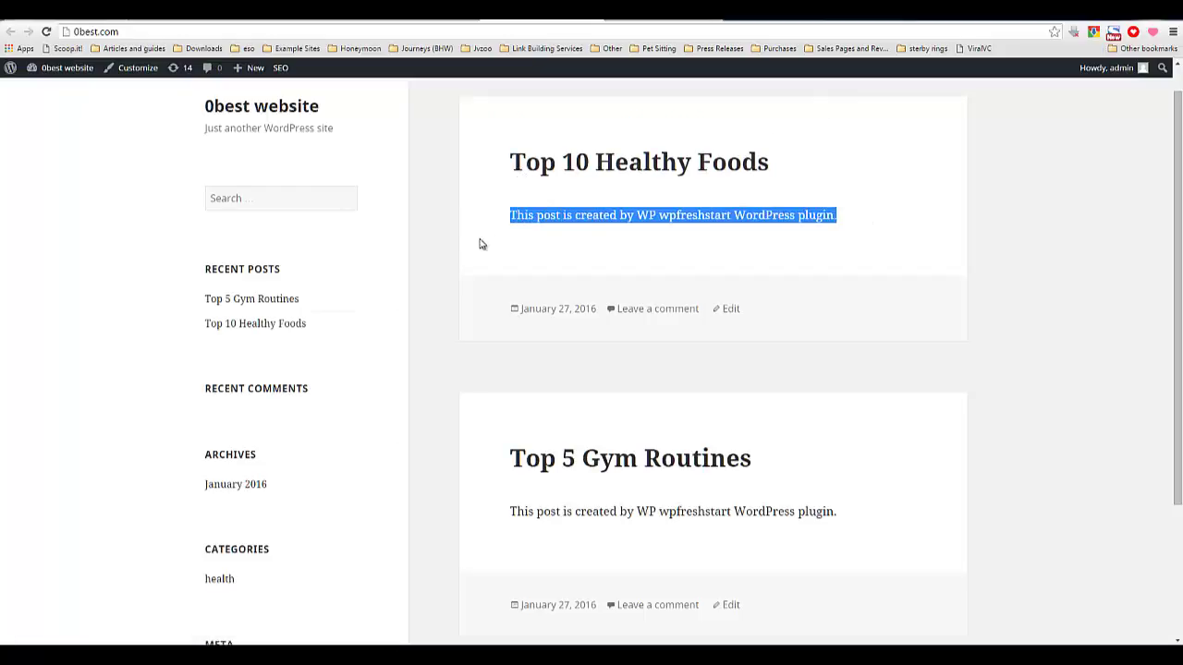
{"action": "left_click", "coordinate": [526, 239]}
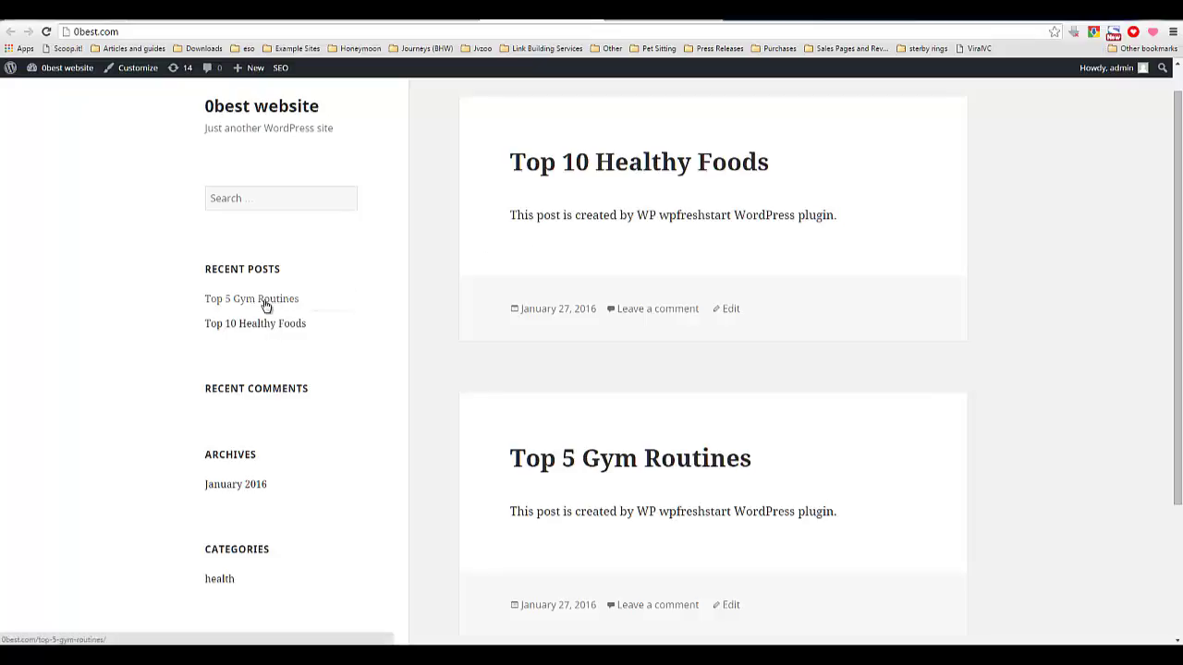
{"action": "scroll", "coordinate": [273, 334], "scroll_direction": "down", "scroll_amount": 2}
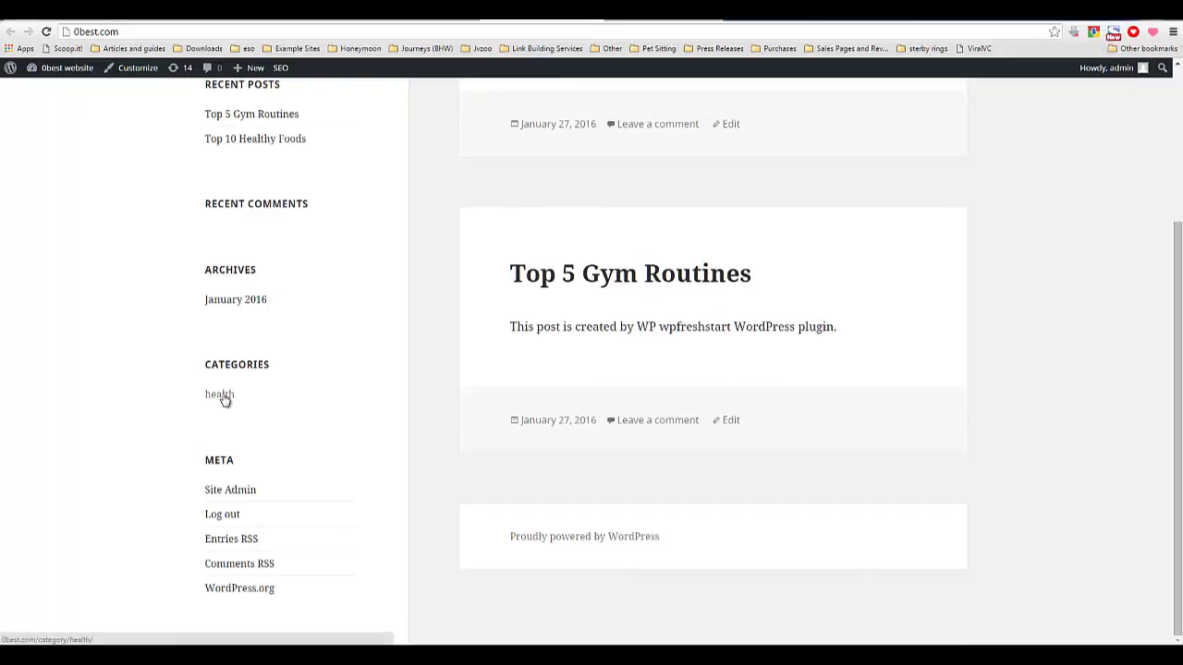
{"action": "scroll", "coordinate": [323, 301], "scroll_direction": "up", "scroll_amount": 3}
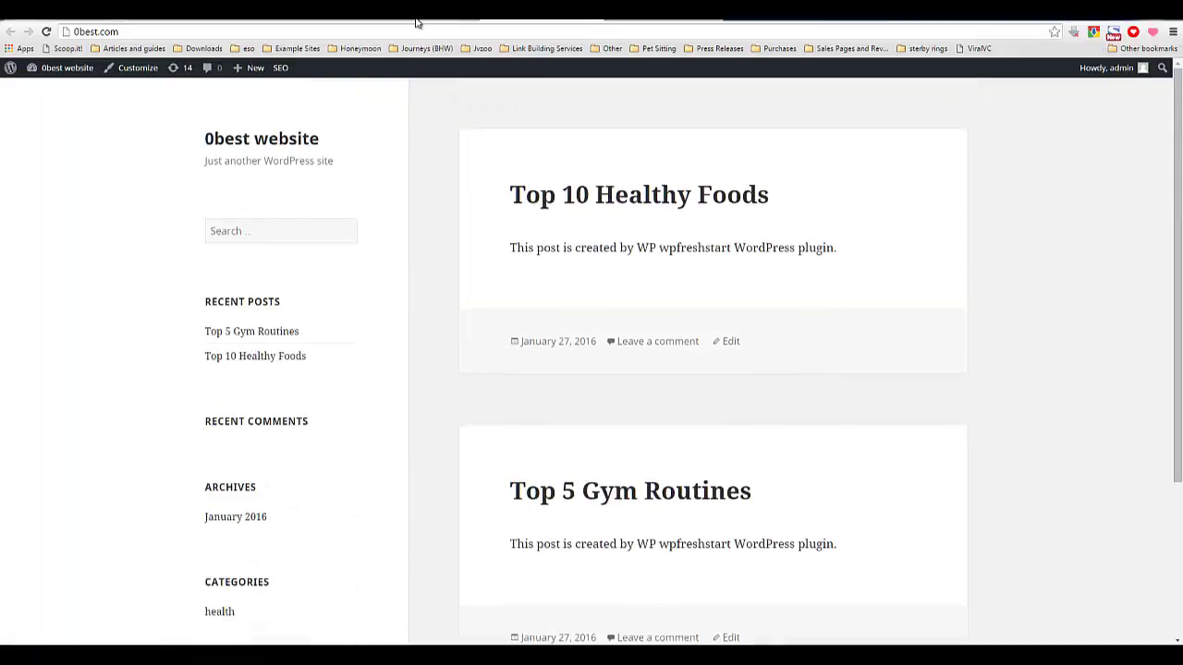
{"action": "left_click", "coordinate": [416, 20]}
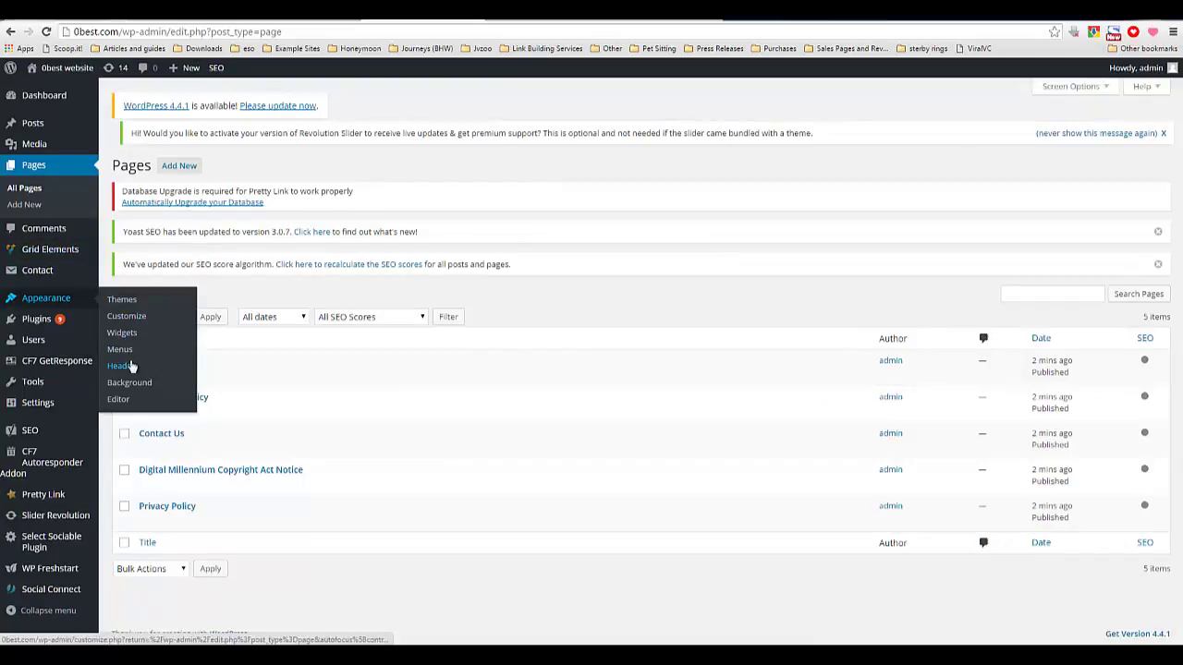
Step: Create a menu named 'main' and add all five pages to it
{"action": "left_click", "coordinate": [129, 354]}
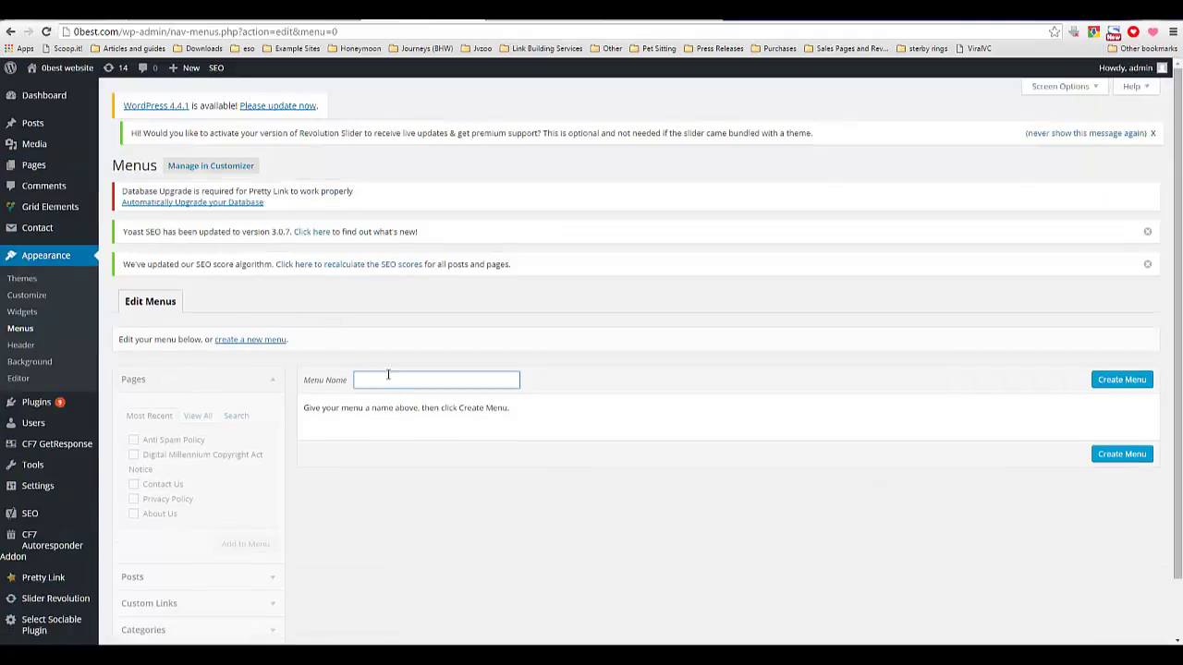
{"action": "left_click", "coordinate": [245, 342]}
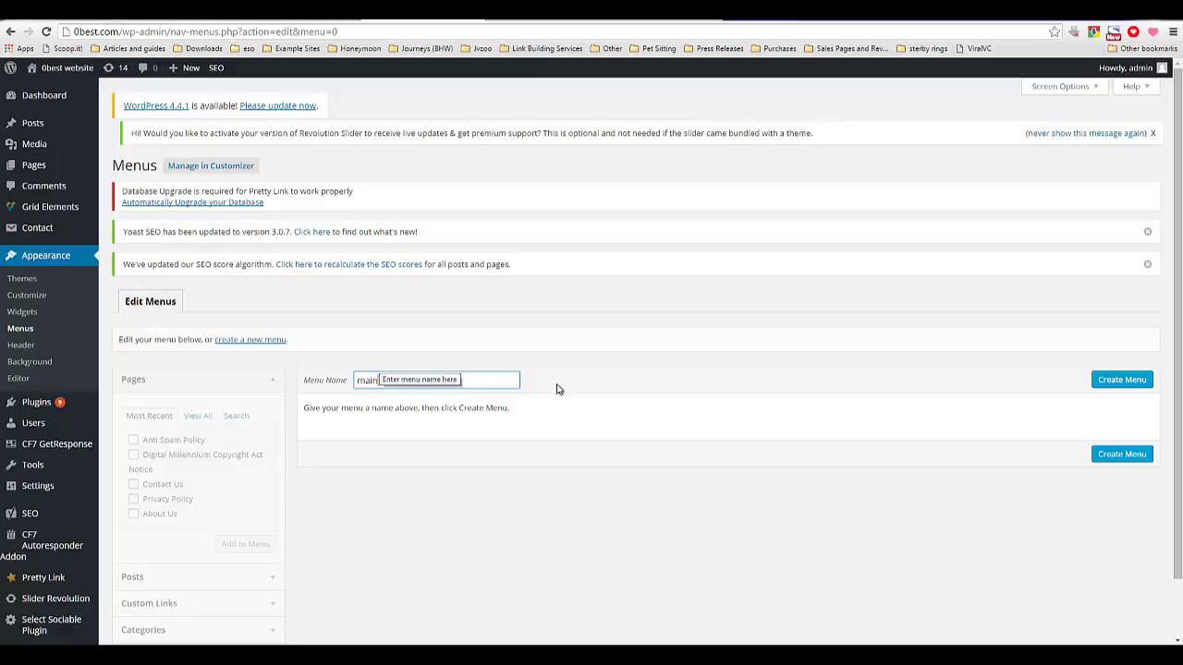
{"action": "left_click", "coordinate": [1122, 380]}
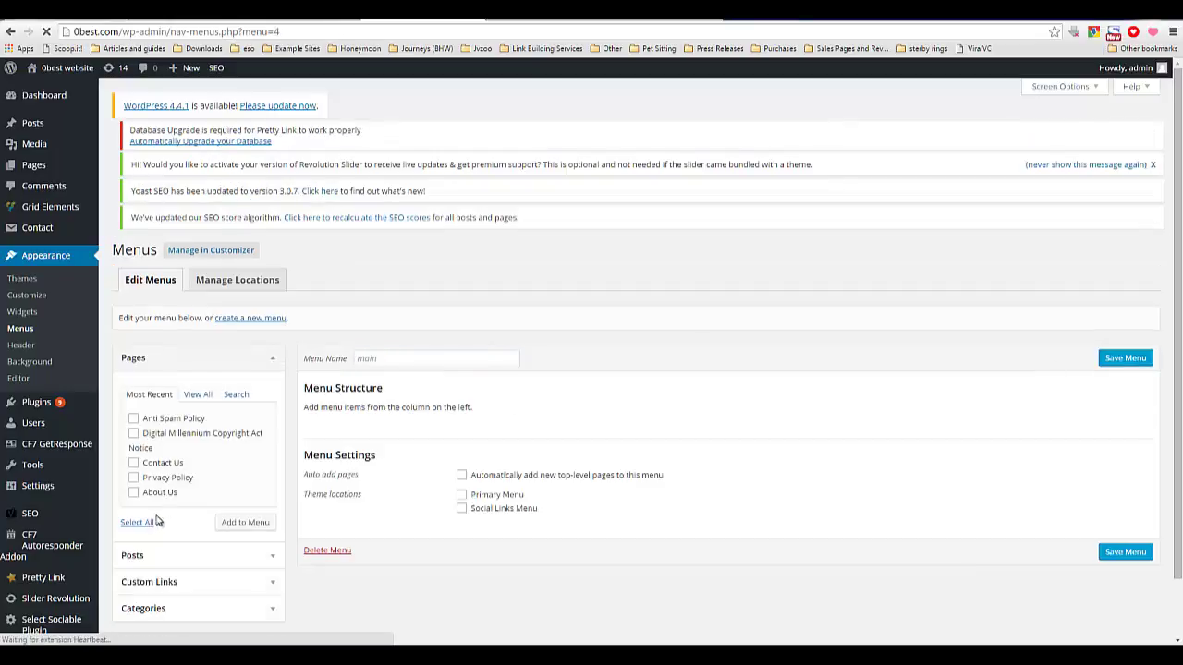
{"action": "left_click", "coordinate": [137, 543]}
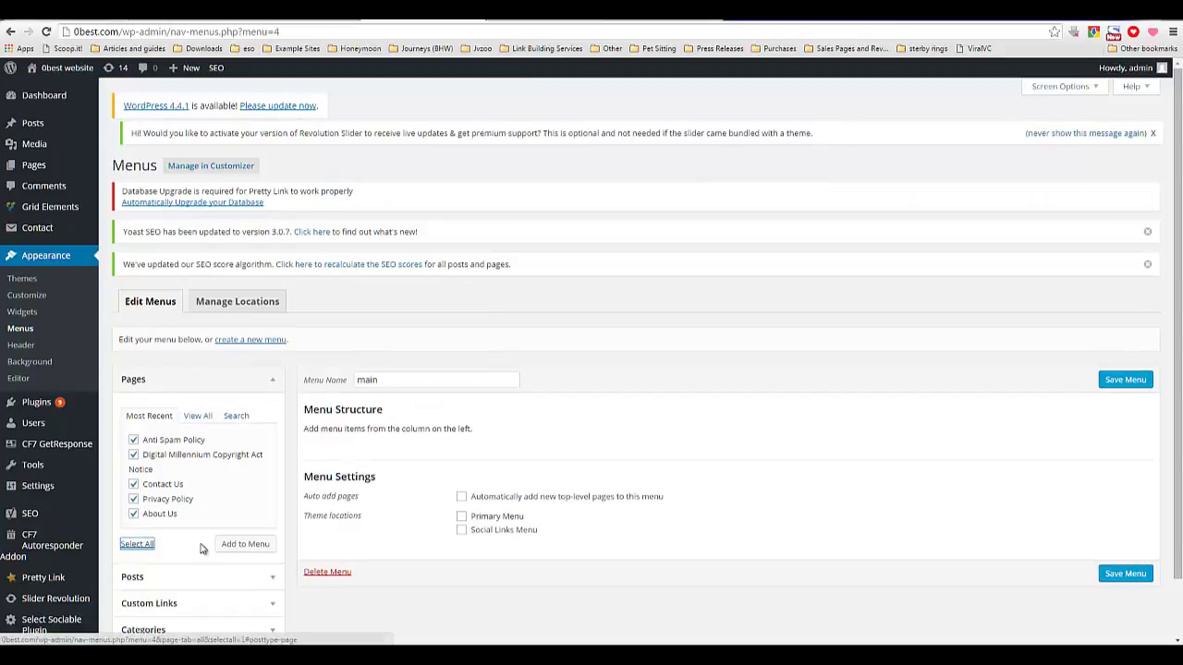
{"action": "left_click", "coordinate": [236, 545]}
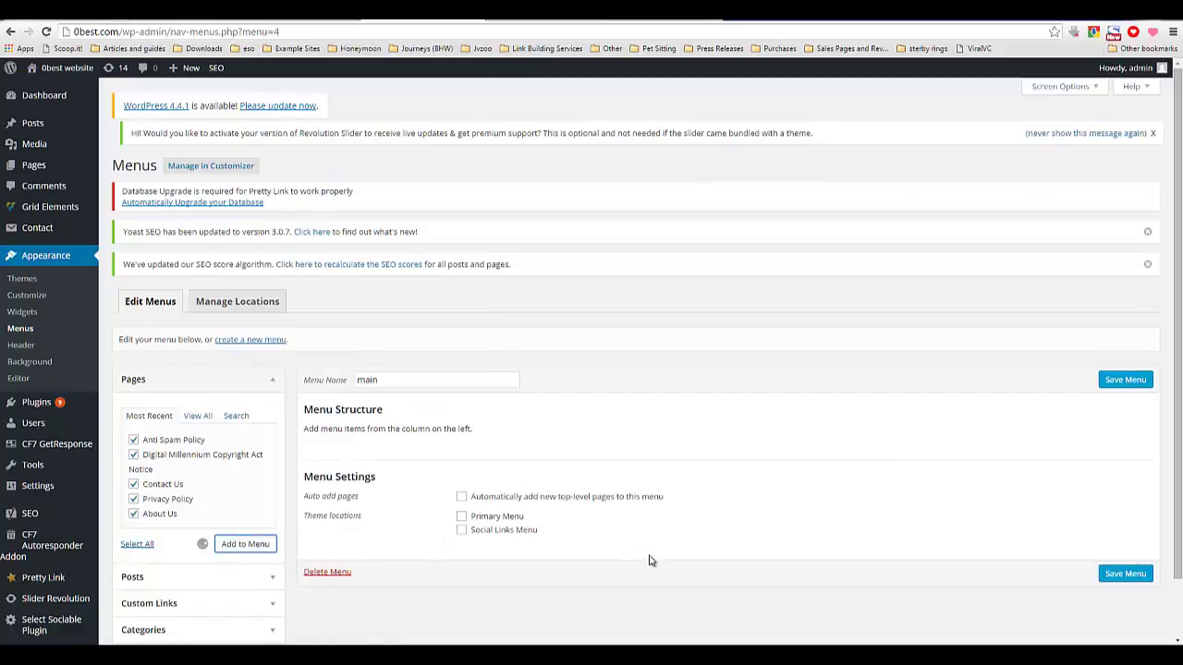
Step: Assign 'main' to the Primary Menu location and save it
{"action": "scroll", "coordinate": [369, 592], "scroll_direction": "down", "scroll_amount": 2}
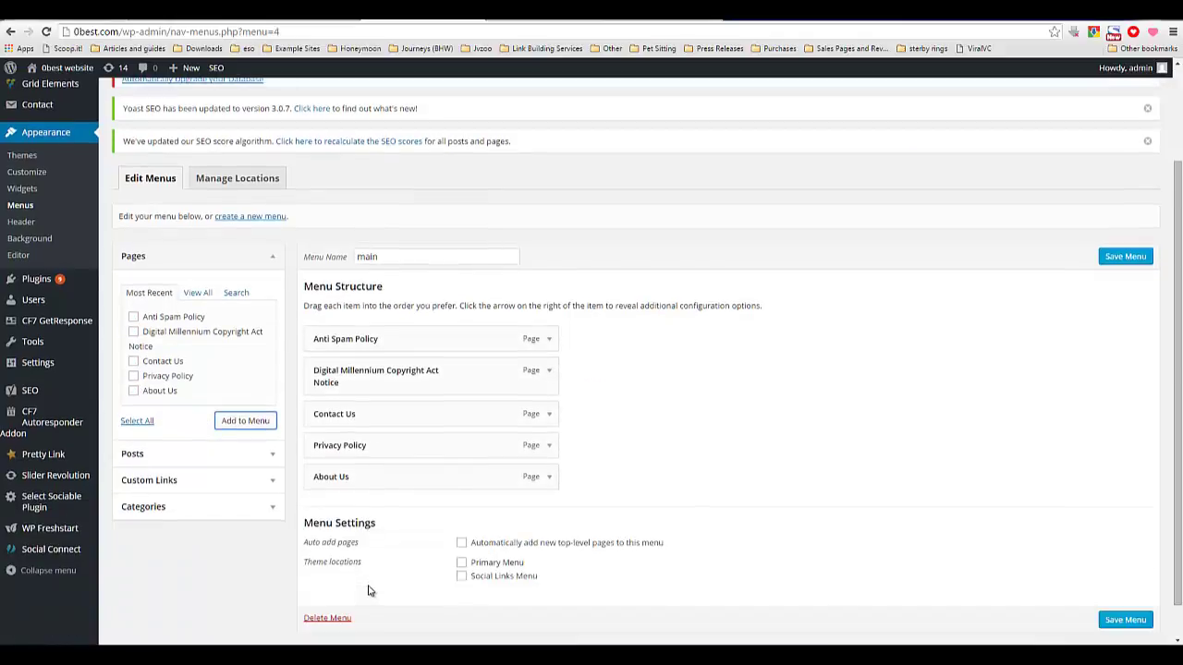
{"action": "left_click", "coordinate": [463, 565]}
{"action": "left_click", "coordinate": [1104, 263]}
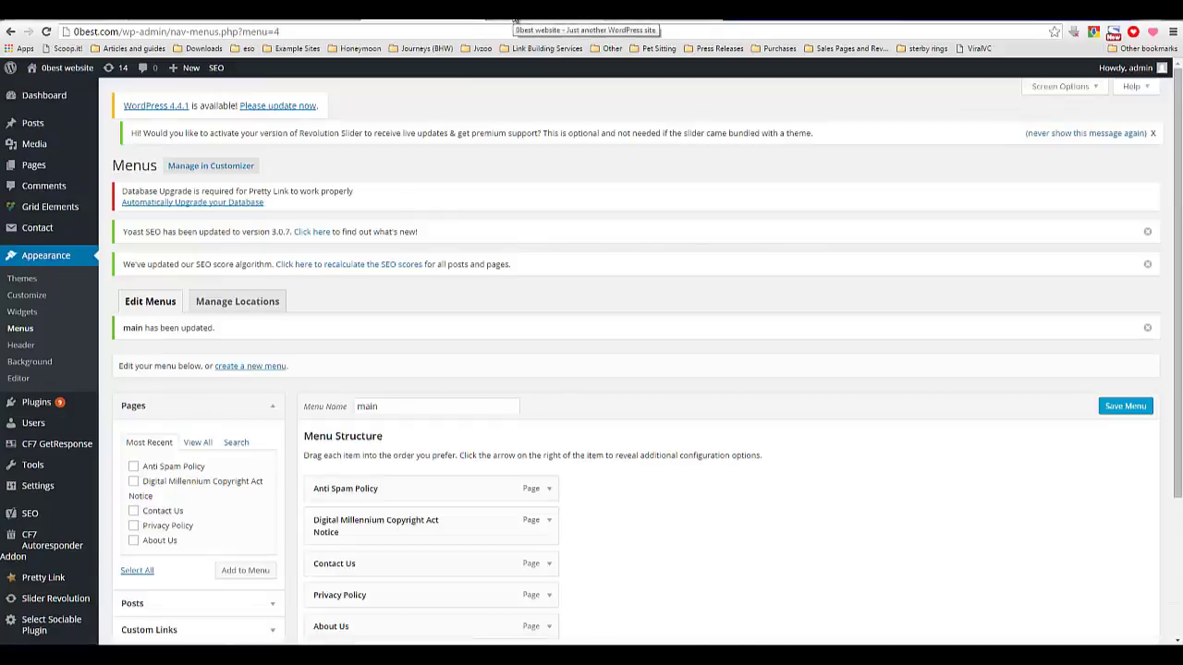
{"action": "left_click", "coordinate": [515, 17]}
{"action": "right_click", "coordinate": [392, 237]}
Step: Reload the live blog and close the subscribe popup to see the five-page menu
{"action": "key", "text": "Escape"}
{"action": "left_click", "coordinate": [280, 335]}
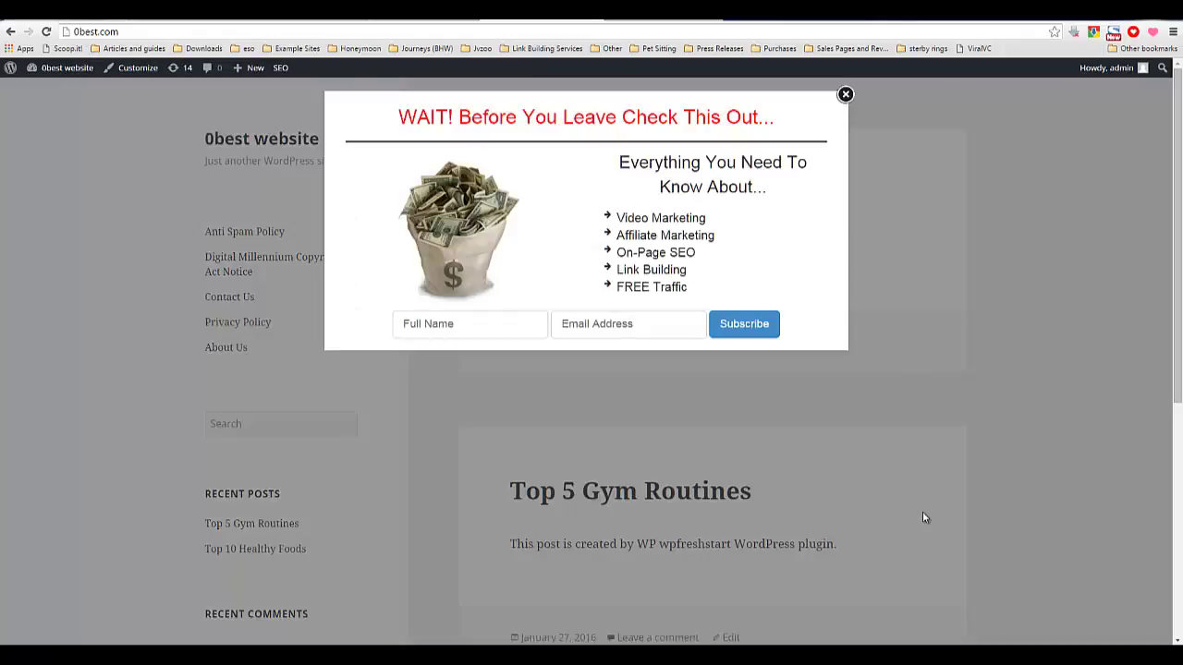
{"action": "left_click", "coordinate": [846, 95]}
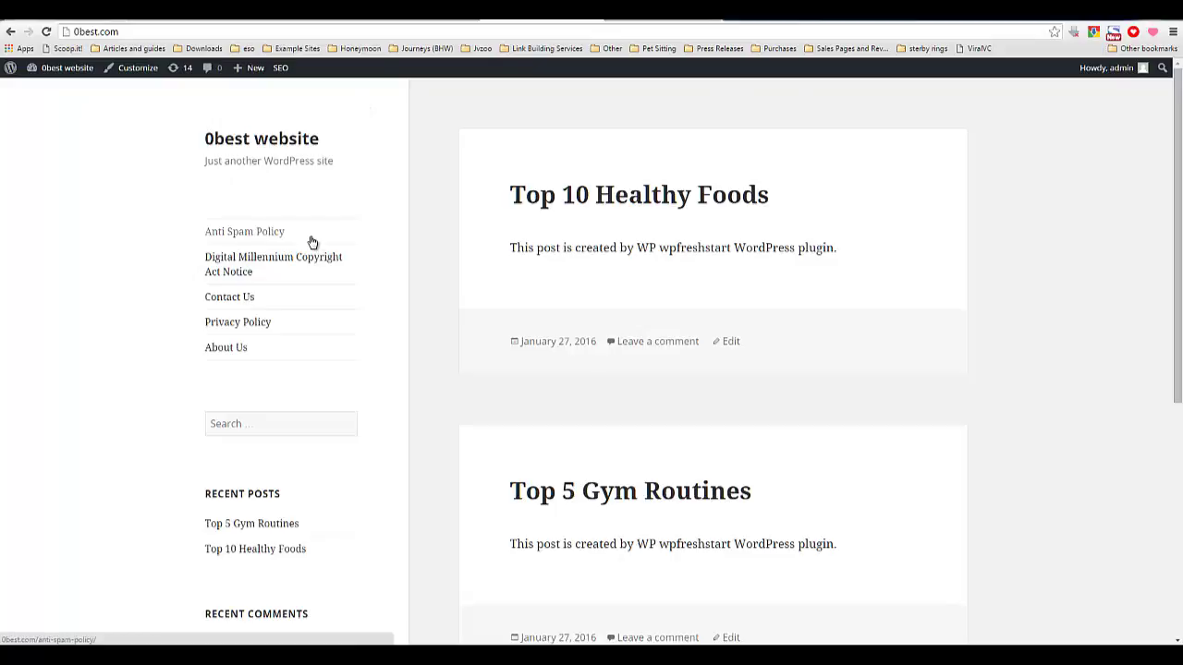
Step: Switch to the WP Freshstart 3.0 review page and scroll past the bonus list
{"action": "left_click", "coordinate": [324, 18]}
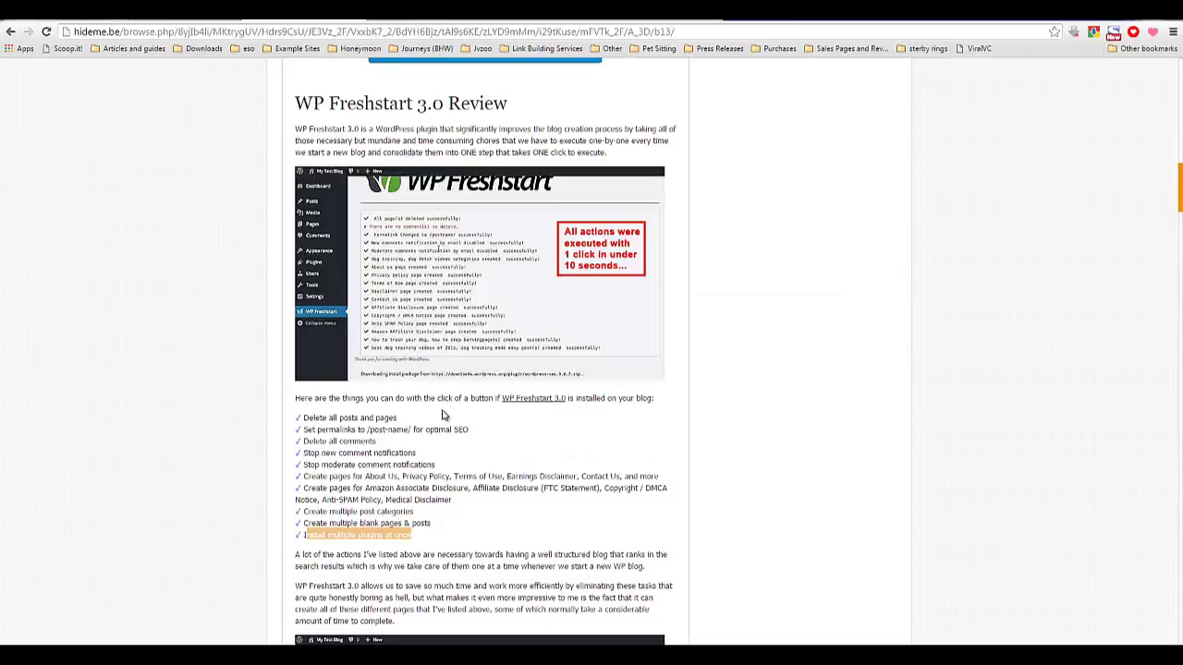
{"action": "scroll", "coordinate": [441, 412], "scroll_direction": "down", "scroll_amount": 3}
{"action": "scroll", "coordinate": [443, 415], "scroll_direction": "down", "scroll_amount": 10}
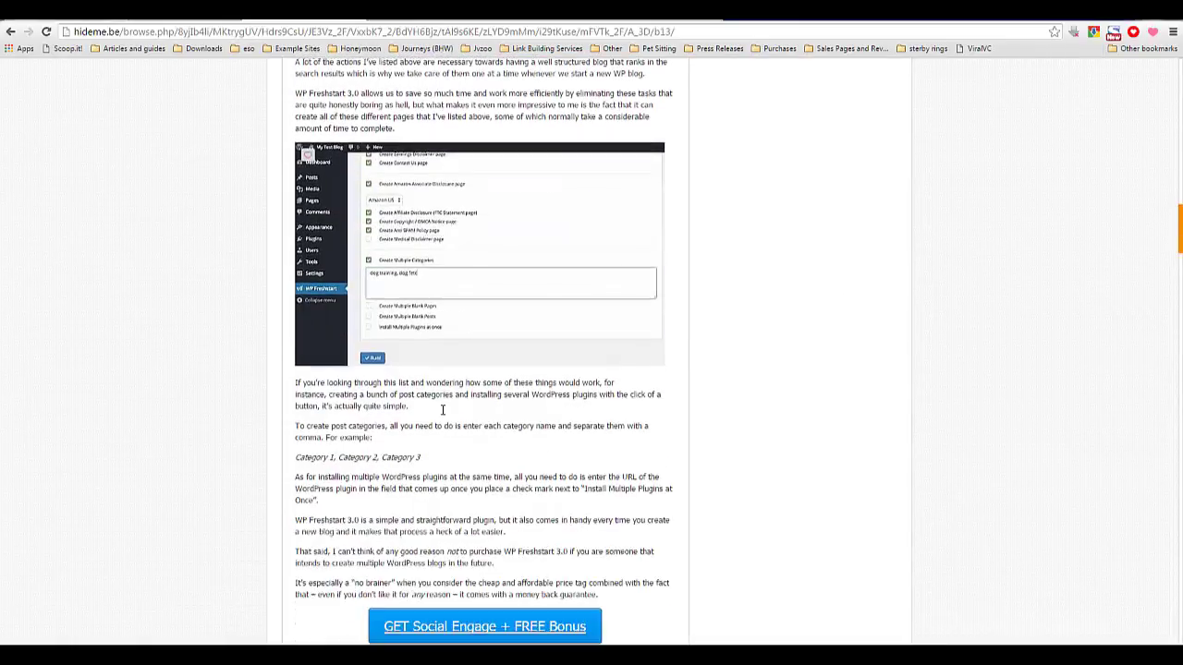
{"action": "scroll", "coordinate": [443, 415], "scroll_direction": "down", "scroll_amount": 10}
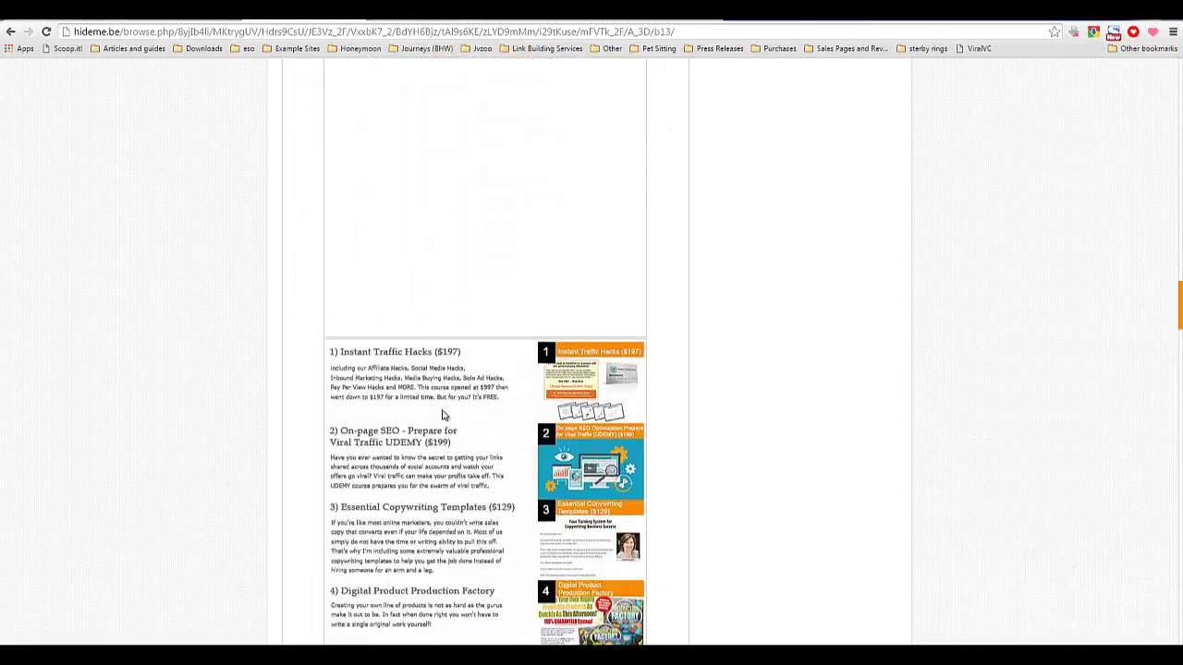
{"action": "scroll", "coordinate": [436, 306], "scroll_direction": "down", "scroll_amount": 3}
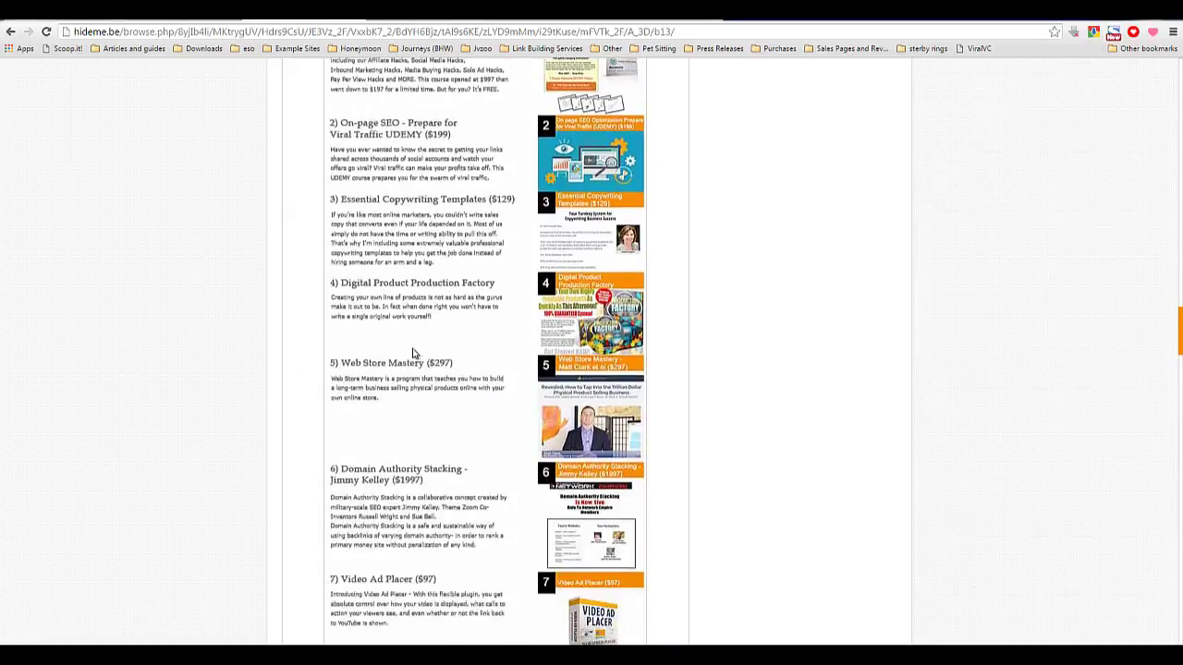
{"action": "scroll", "coordinate": [412, 355], "scroll_direction": "down", "scroll_amount": 6}
{"action": "scroll", "coordinate": [400, 371], "scroll_direction": "down", "scroll_amount": 12}
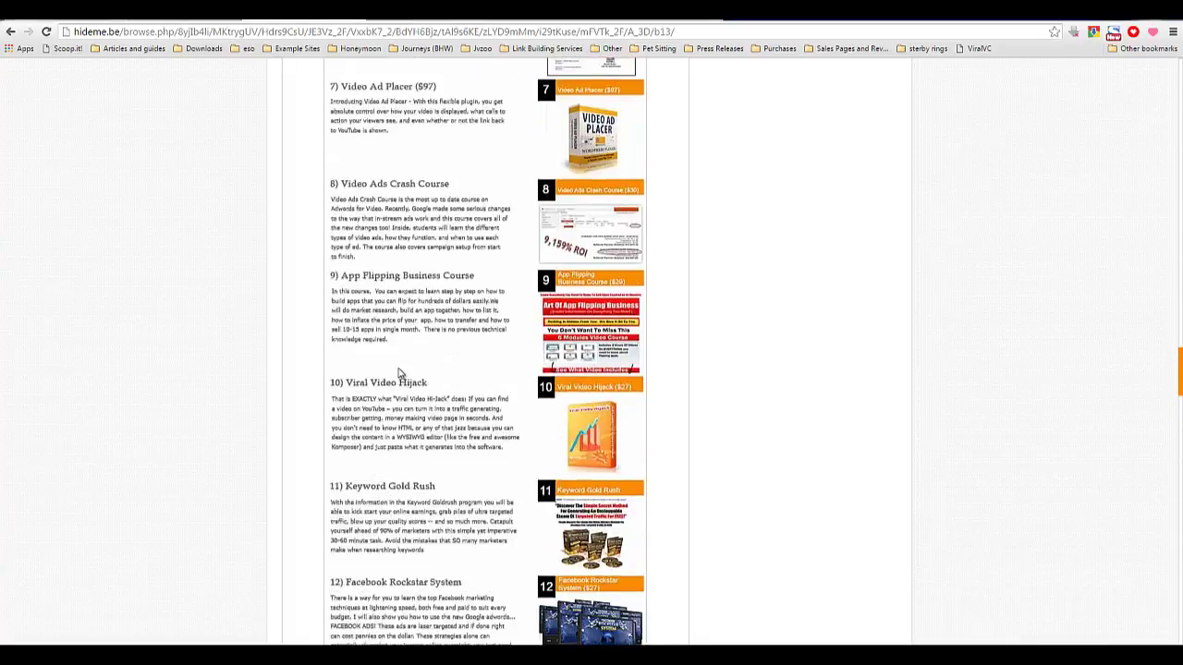
{"action": "scroll", "coordinate": [401, 371], "scroll_direction": "down", "scroll_amount": 3}
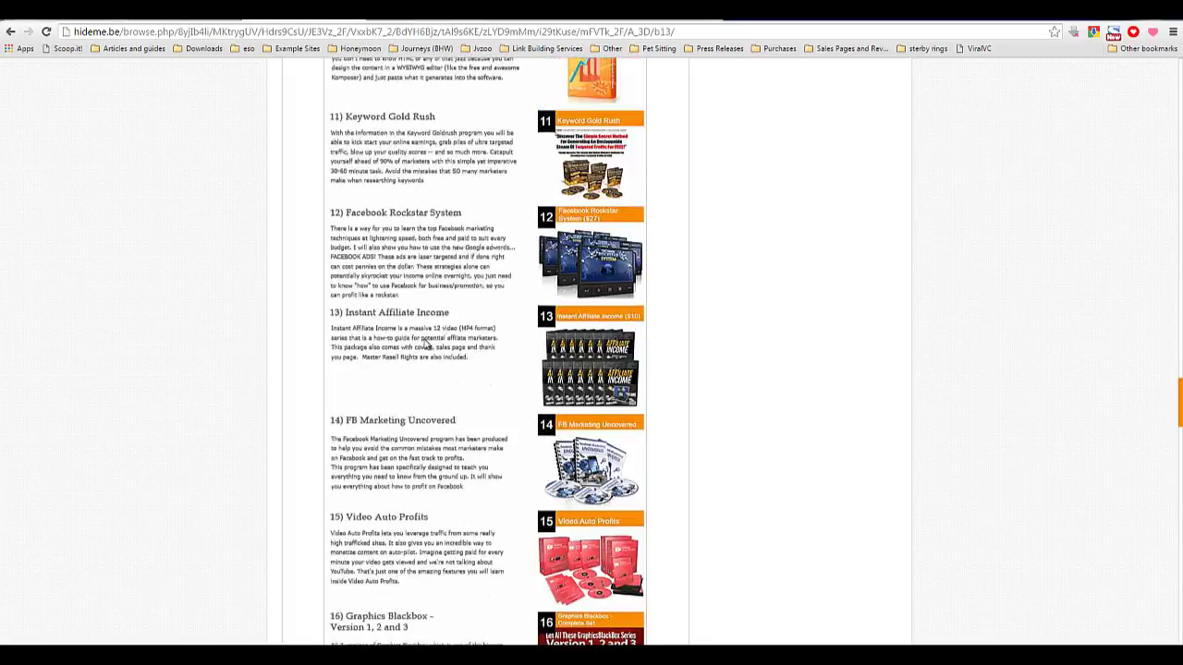
{"action": "scroll", "coordinate": [416, 352], "scroll_direction": "down", "scroll_amount": 6}
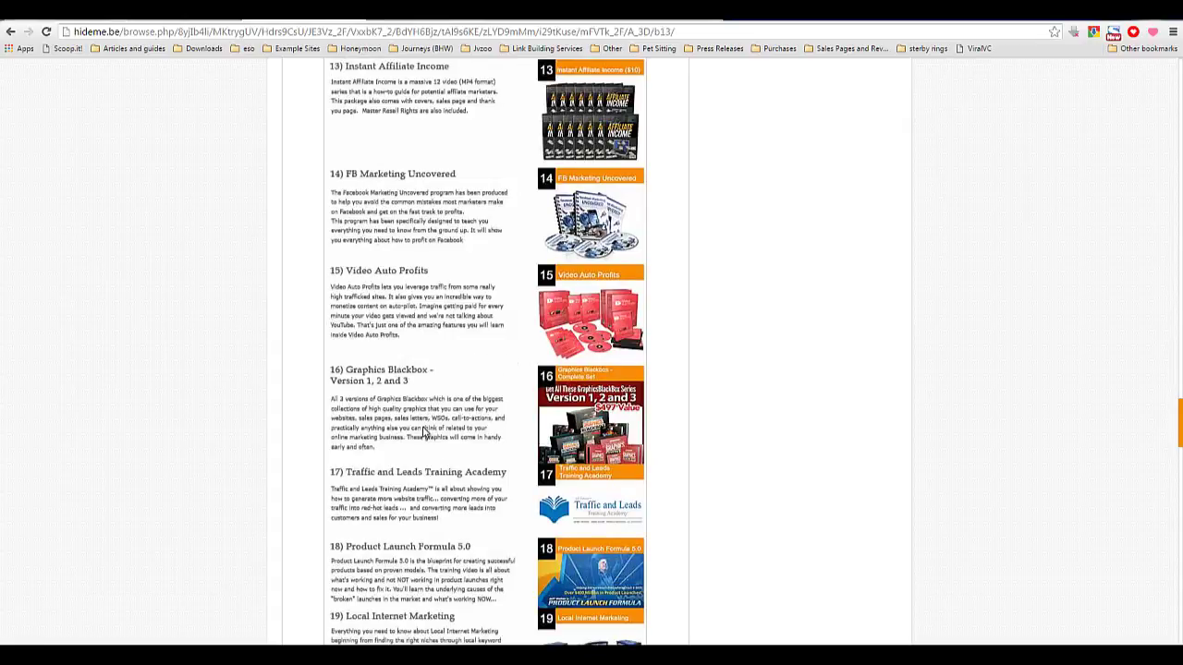
{"action": "scroll", "coordinate": [425, 433], "scroll_direction": "down", "scroll_amount": 2}
{"action": "scroll", "coordinate": [448, 395], "scroll_direction": "down", "scroll_amount": 2}
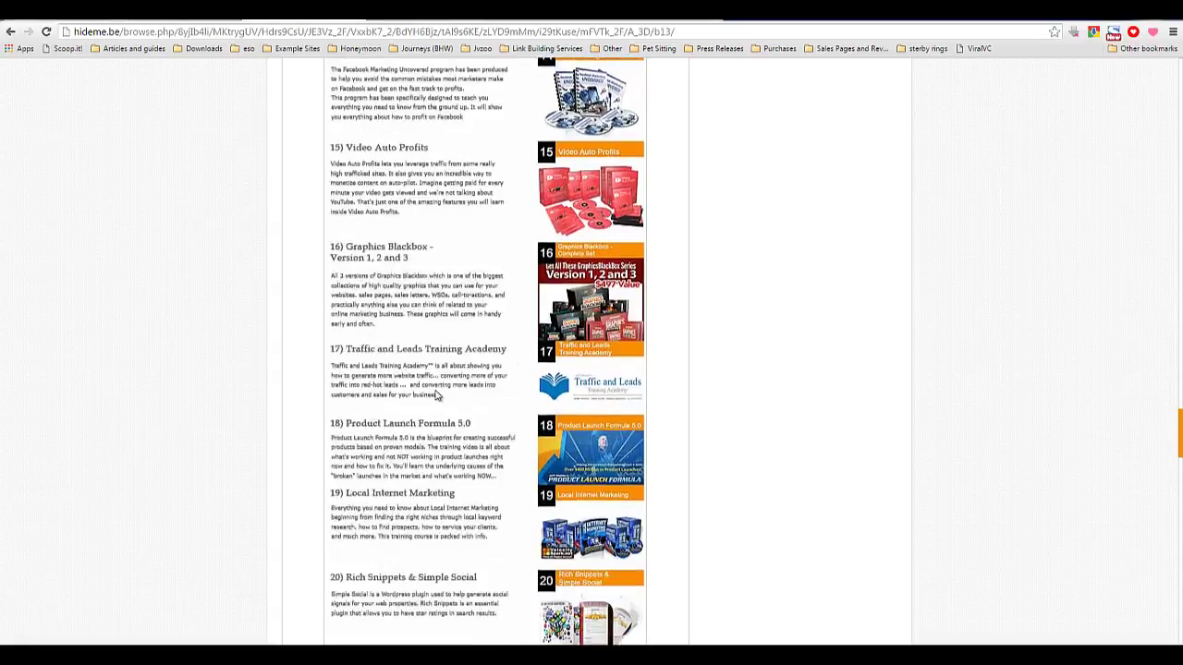
{"action": "scroll", "coordinate": [436, 394], "scroll_direction": "down", "scroll_amount": 8}
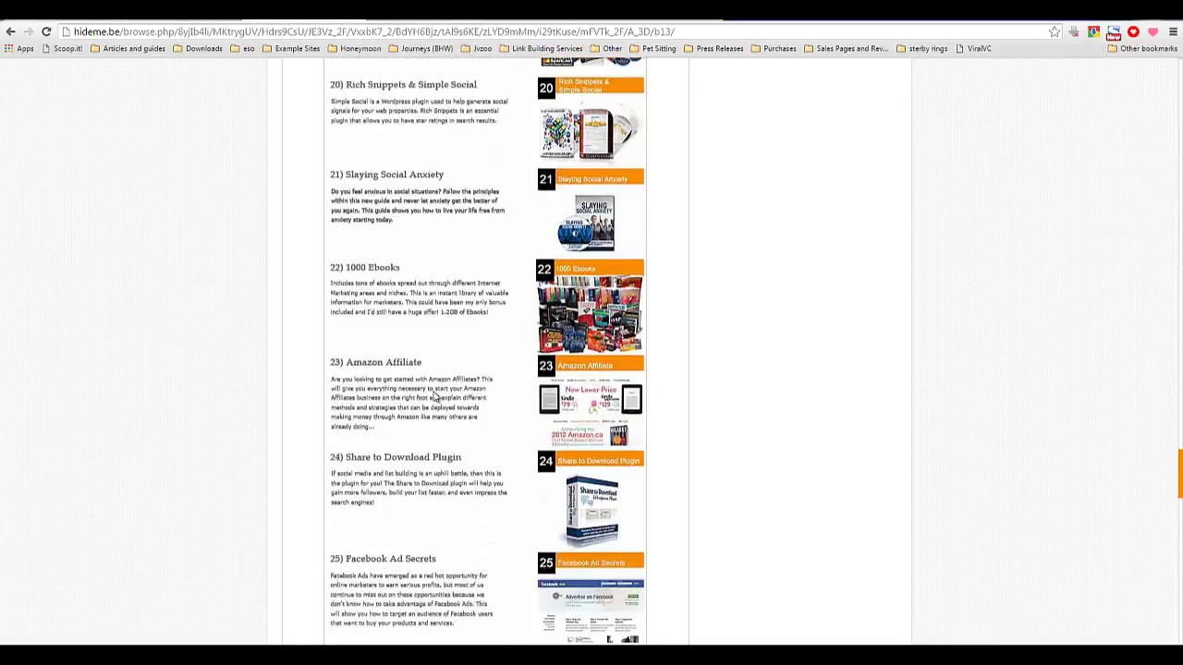
{"action": "scroll", "coordinate": [435, 395], "scroll_direction": "down", "scroll_amount": 8}
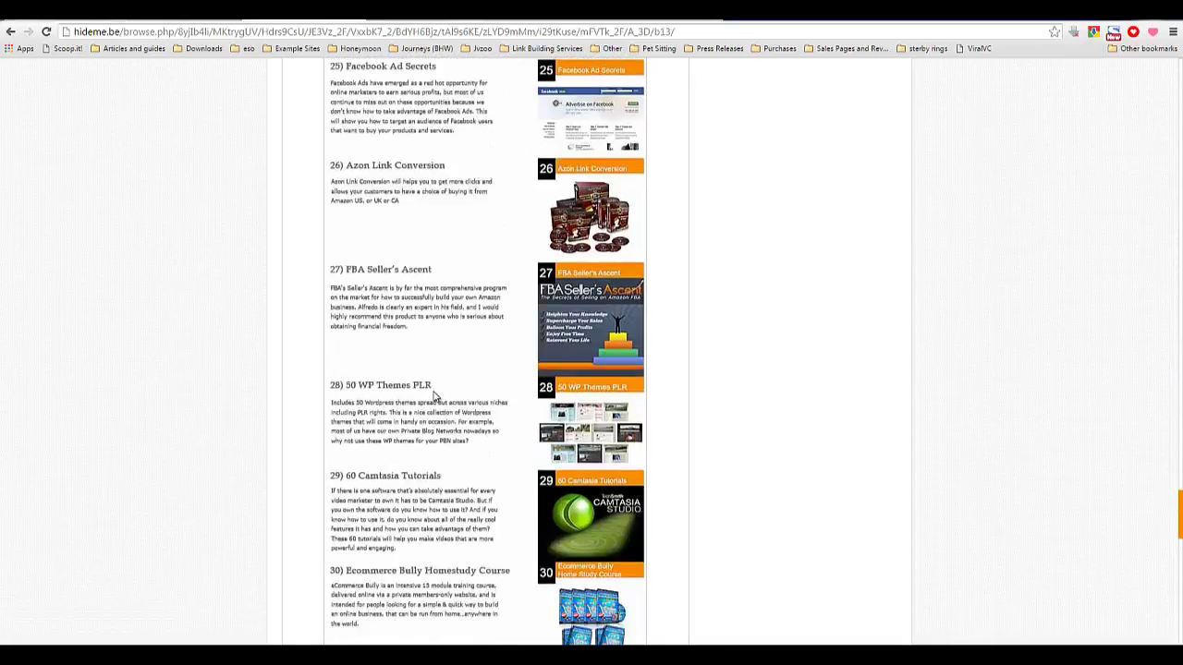
{"action": "scroll", "coordinate": [434, 395], "scroll_direction": "down", "scroll_amount": 6}
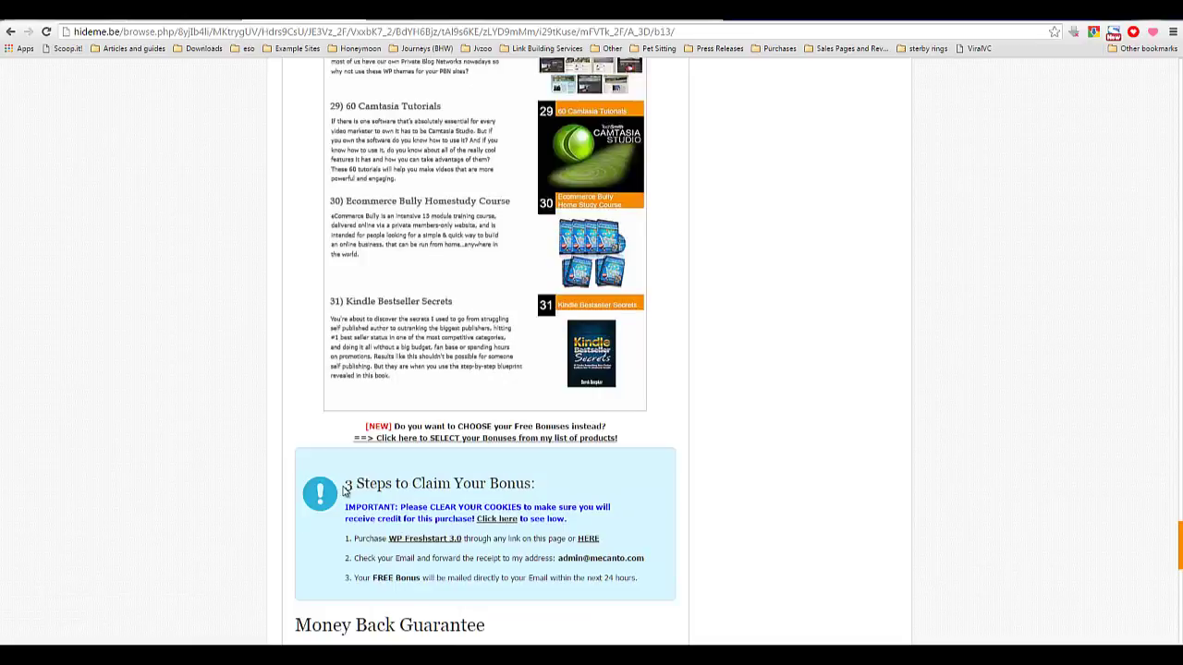
Step: Highlight the '3 Steps to Claim Your Bonus:' heading and dismiss the Windows colour-scheme prompt
{"action": "left_click_drag", "start_coordinate": [344, 486], "coordinate": [560, 487]}
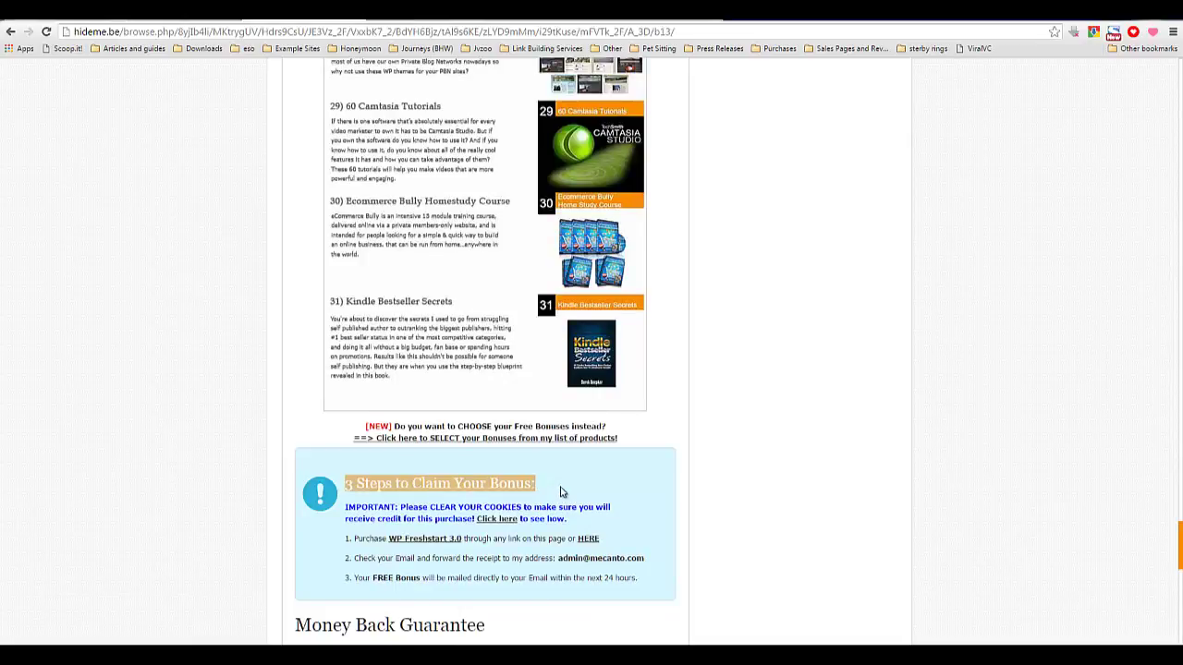
{"action": "scroll", "coordinate": [560, 492], "scroll_direction": "down", "scroll_amount": 2}
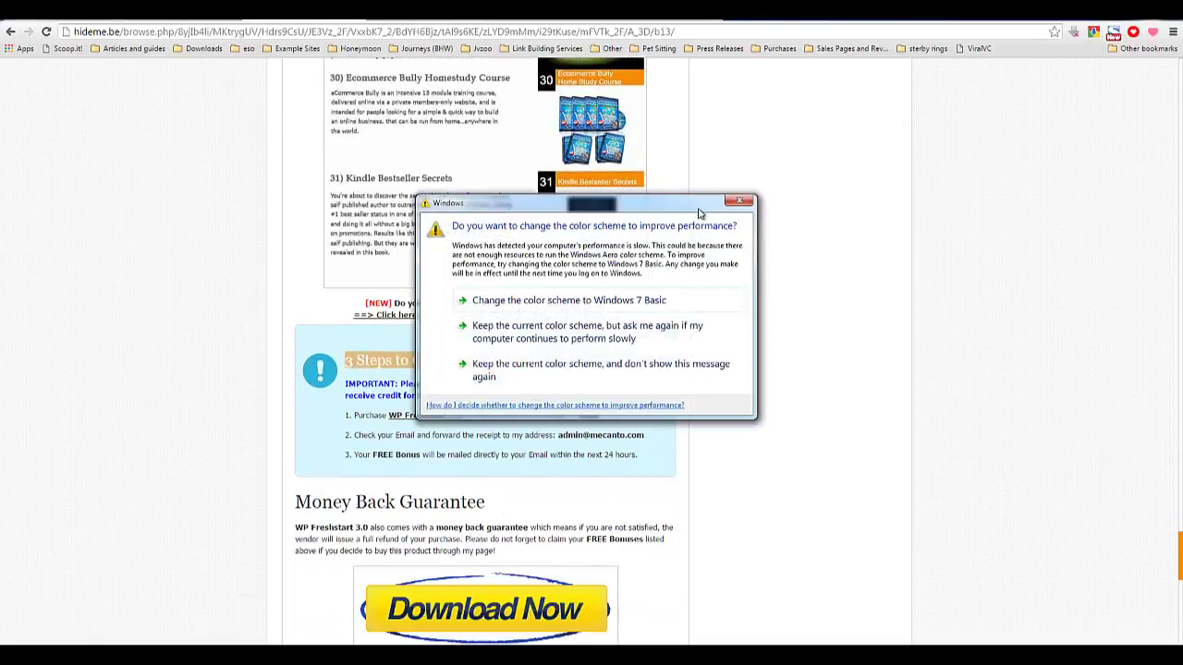
{"action": "left_click", "coordinate": [742, 202]}
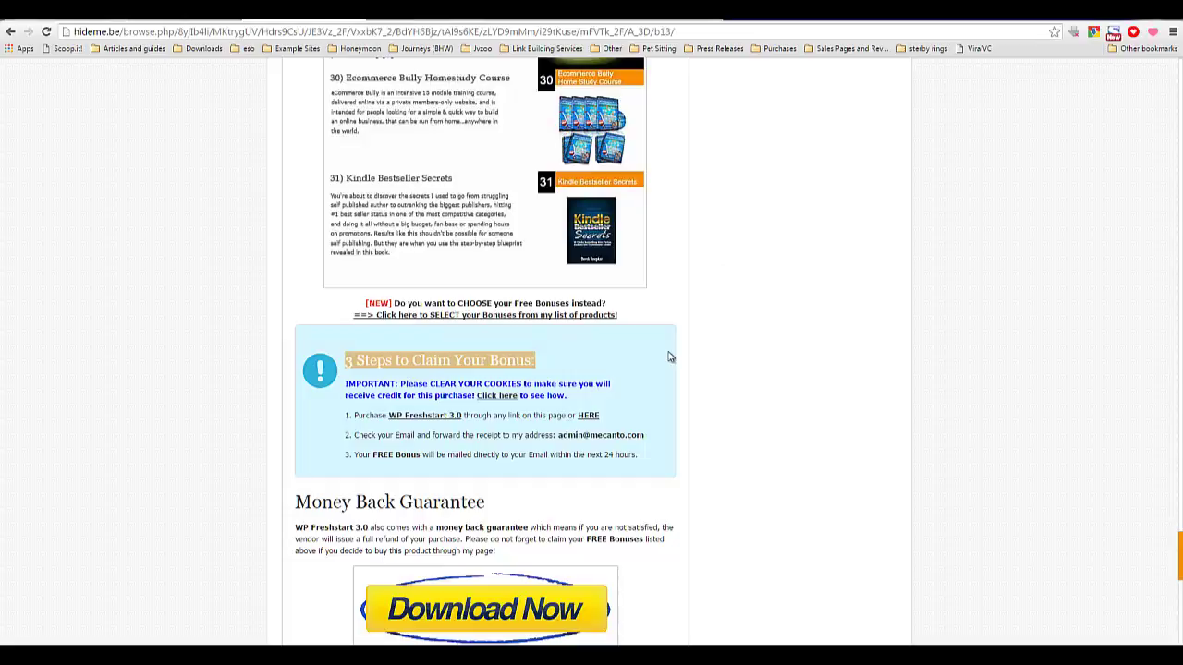
{"action": "scroll", "coordinate": [716, 216], "scroll_direction": "up", "scroll_amount": 3}
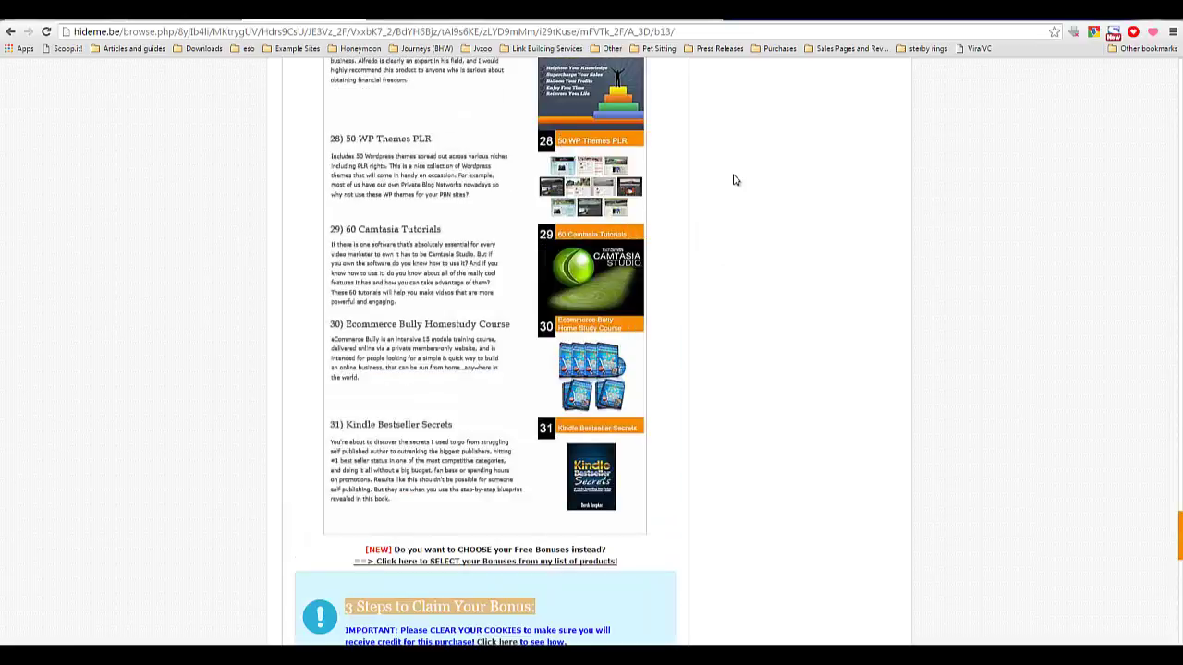